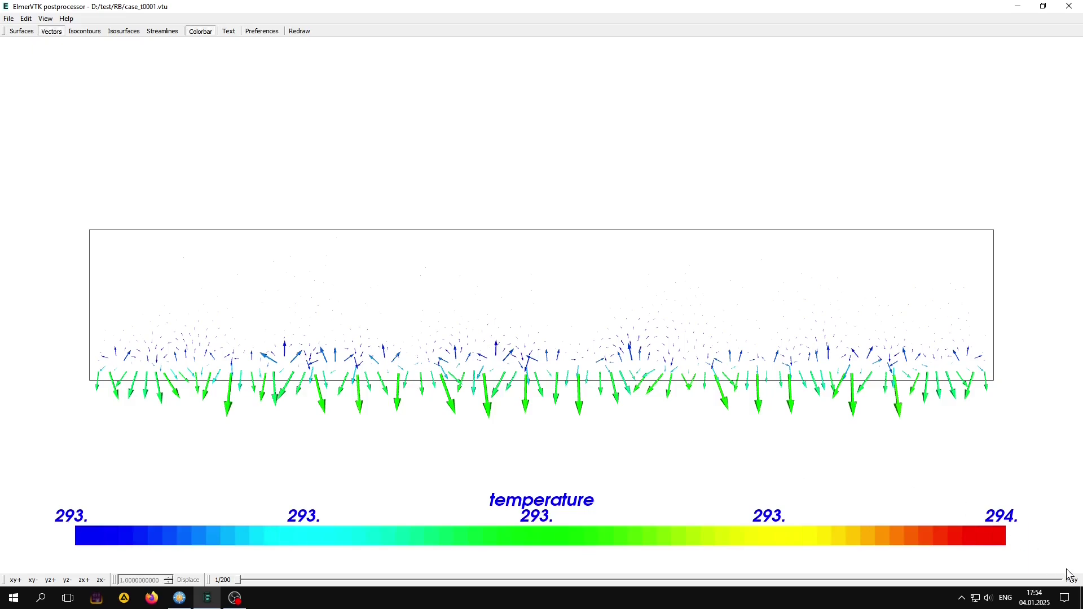
# Step: Play the 200-step ElmerVTK animation until the velocity vectors form convection rolls
pyautogui.click(1070, 579)
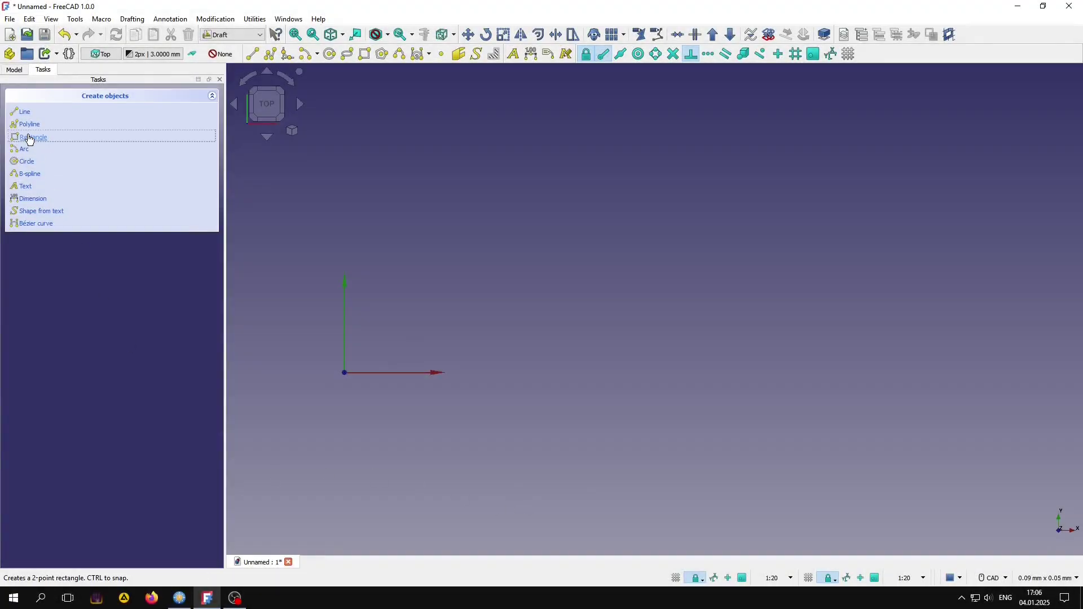
# Step: Draw a 0.06 mm × 0.01 mm Draft rectangle from the origin and show it in the model tree
pyautogui.click(30, 139)
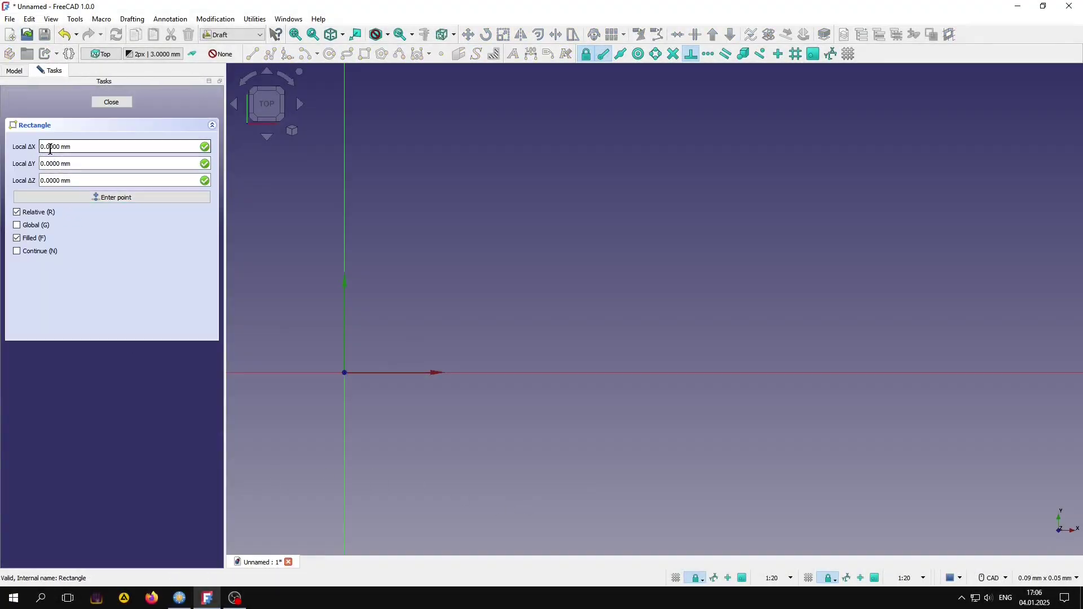
pyautogui.moveTo(47, 147); pyautogui.dragTo(58, 147)
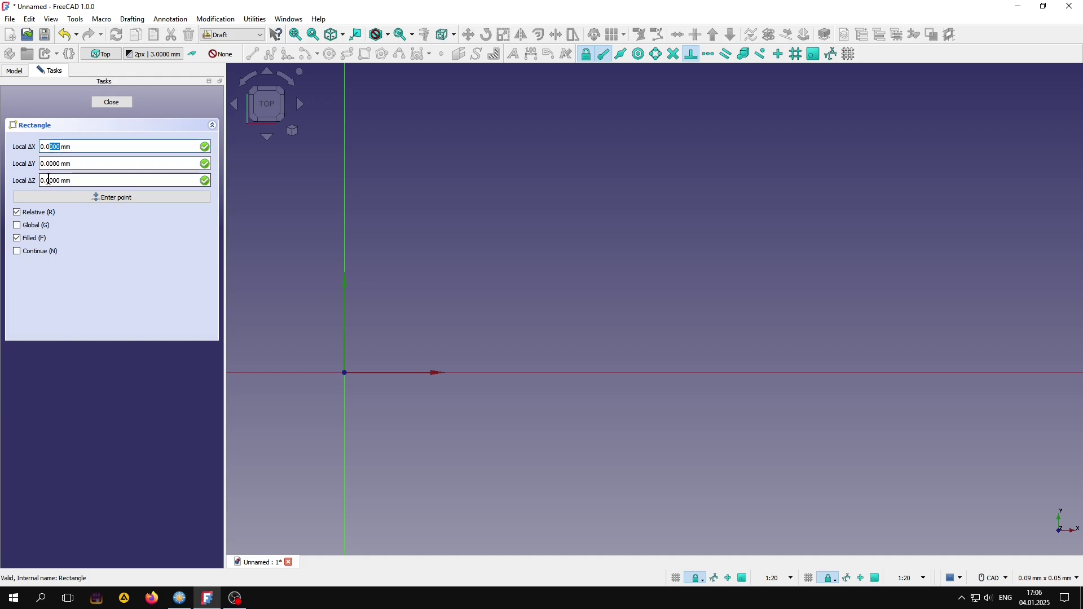
pyautogui.write('6')
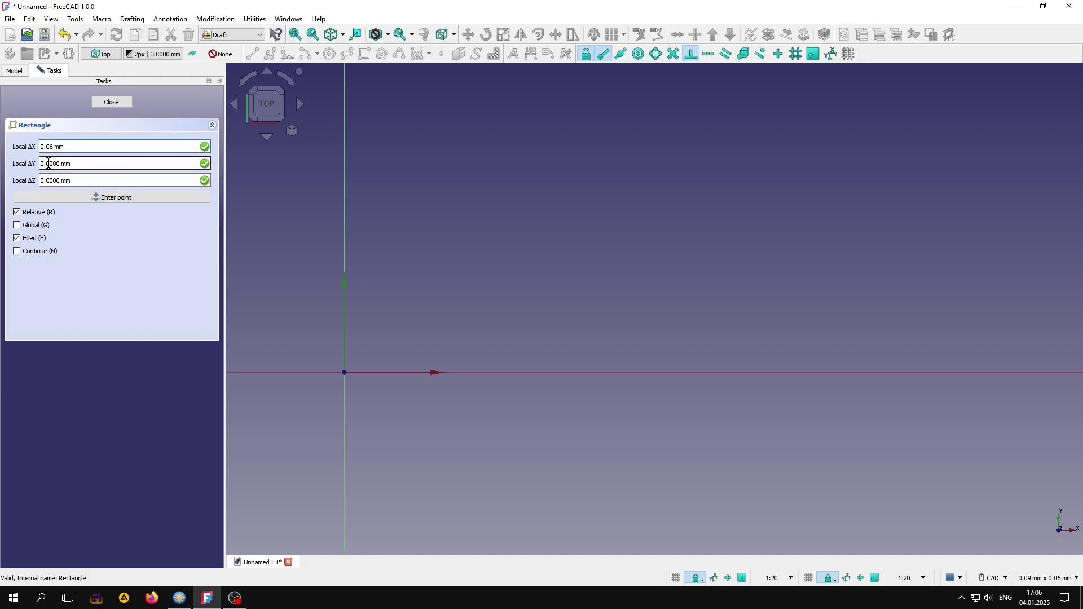
pyautogui.moveTo(47, 163); pyautogui.dragTo(59, 163)
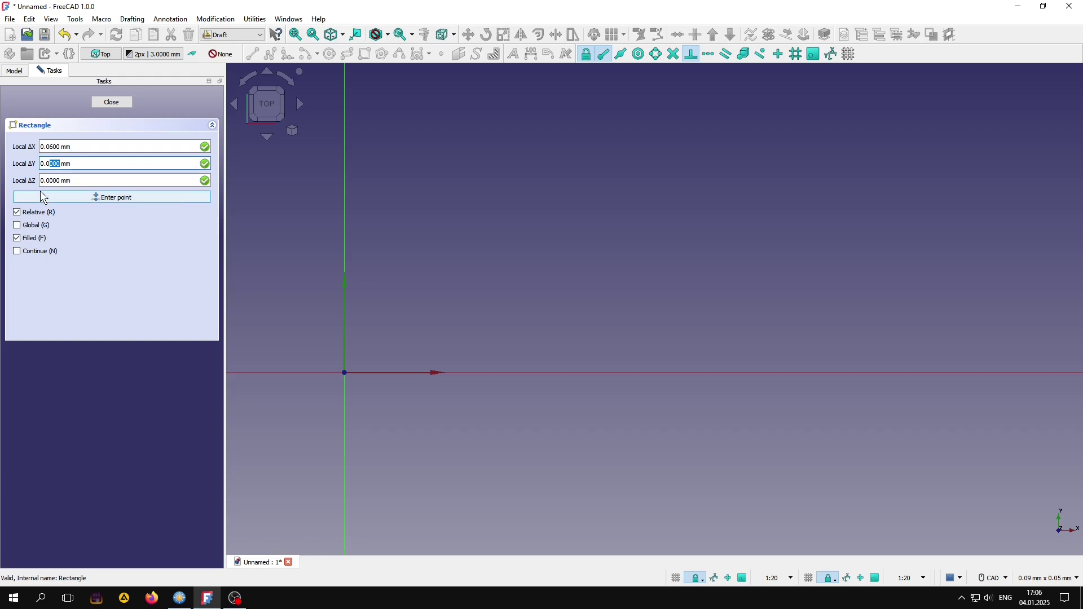
pyautogui.write('1')
pyautogui.click(120, 196)
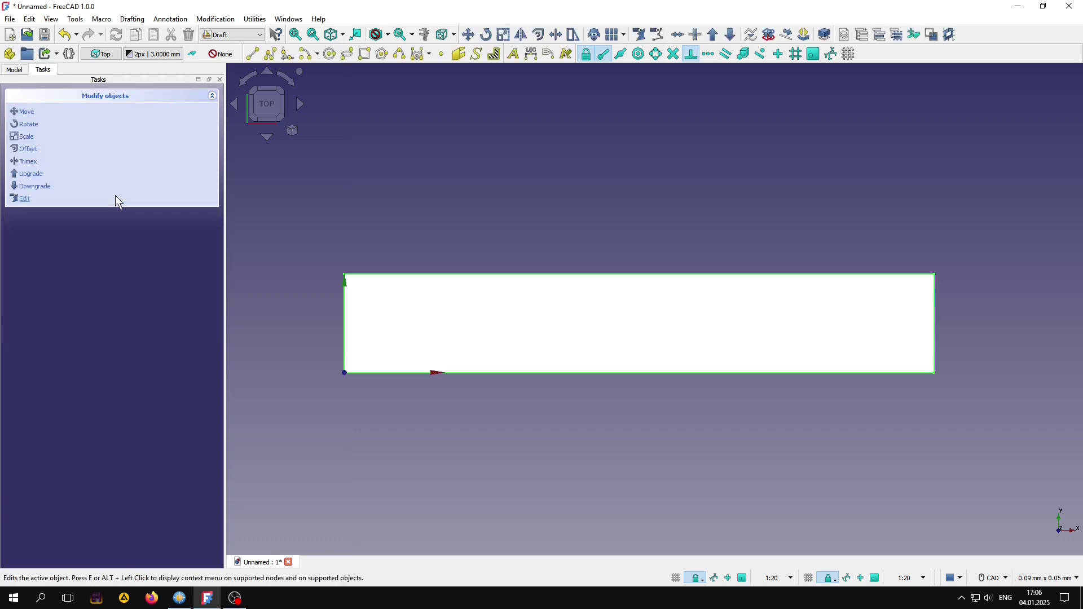
pyautogui.click(271, 383)
pyautogui.click(13, 71)
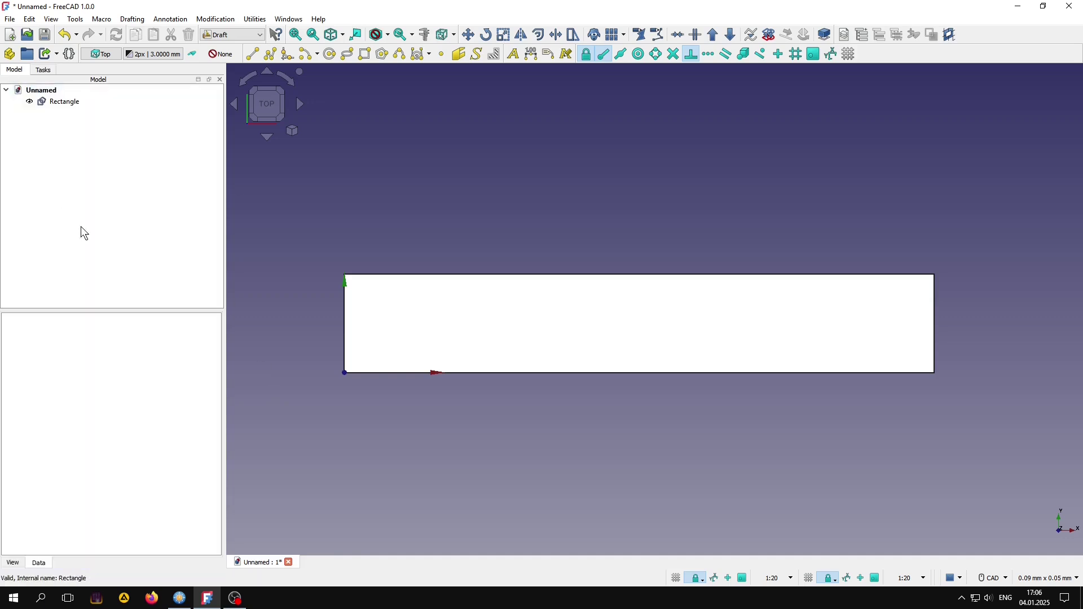
# Step: Switch to the FEM workbench and select the Rectangle
pyautogui.click(235, 35)
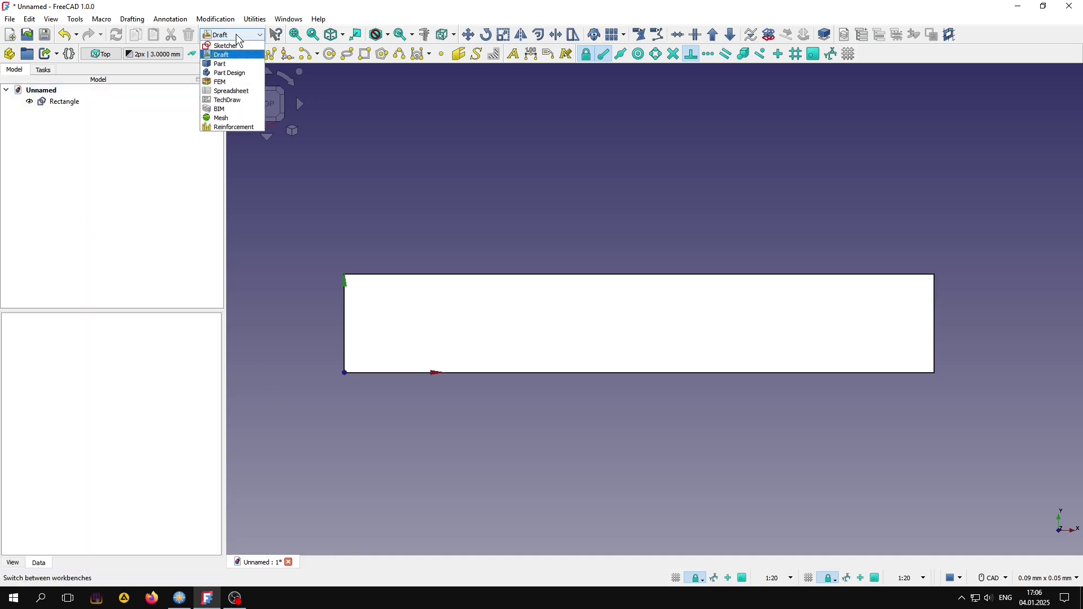
pyautogui.click(222, 83)
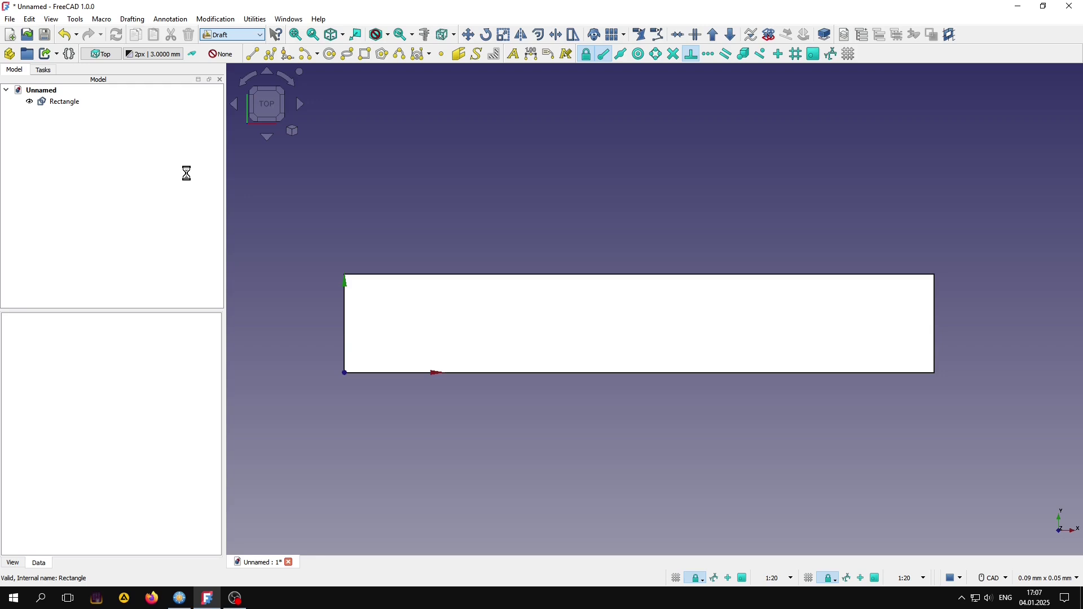
pyautogui.click(68, 103)
# Step: Mesh the Rectangle with Gmsh using 0.0007 mm maximum and minimum element size
pyautogui.click(286, 52)
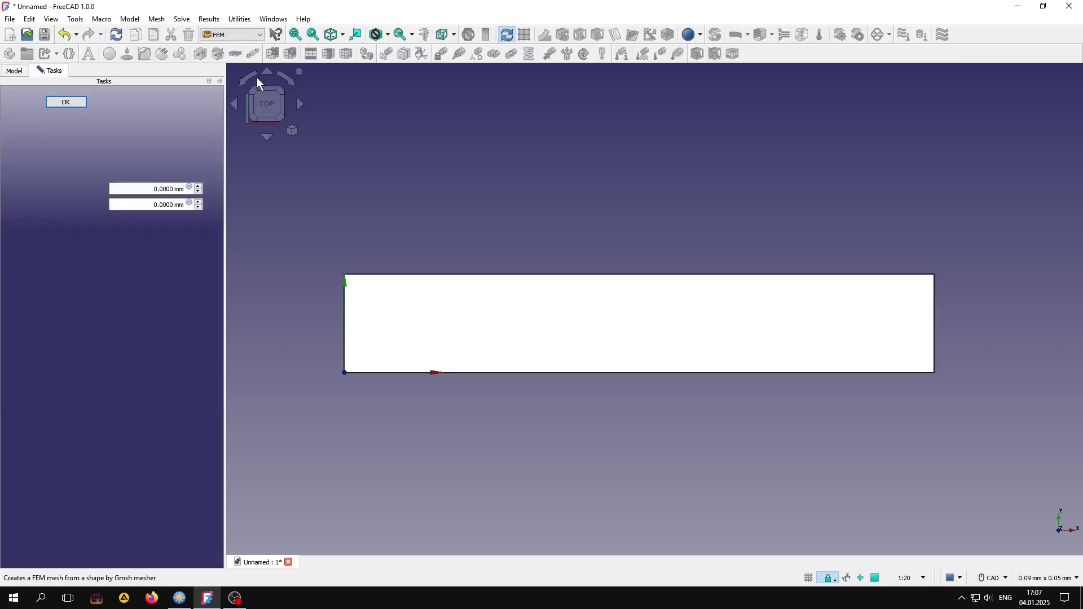
pyautogui.click(130, 173)
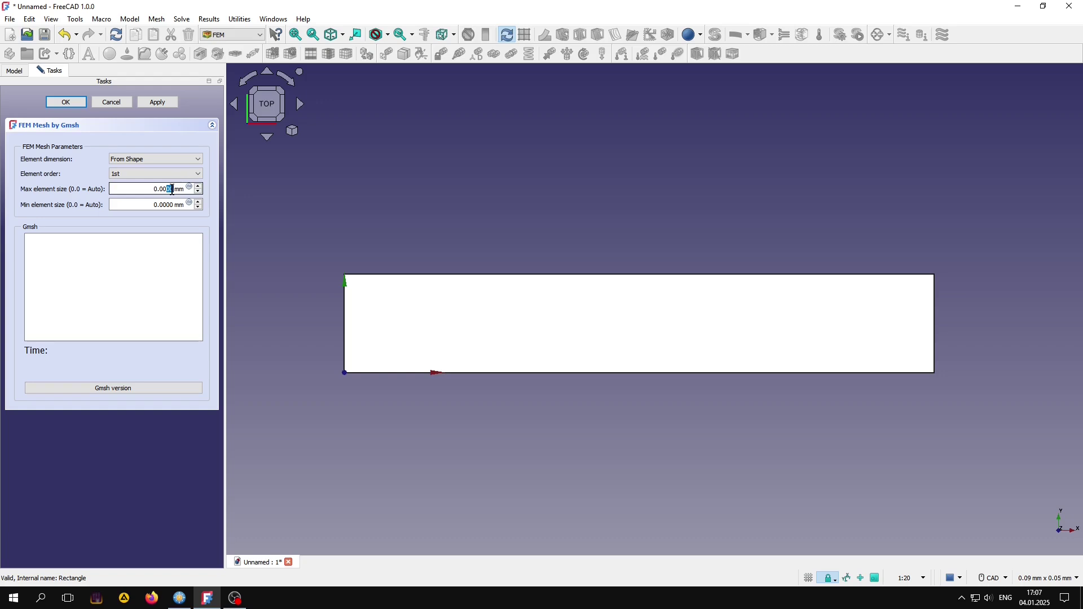
pyautogui.click(171, 191)
pyautogui.write('7')
pyautogui.click(171, 205)
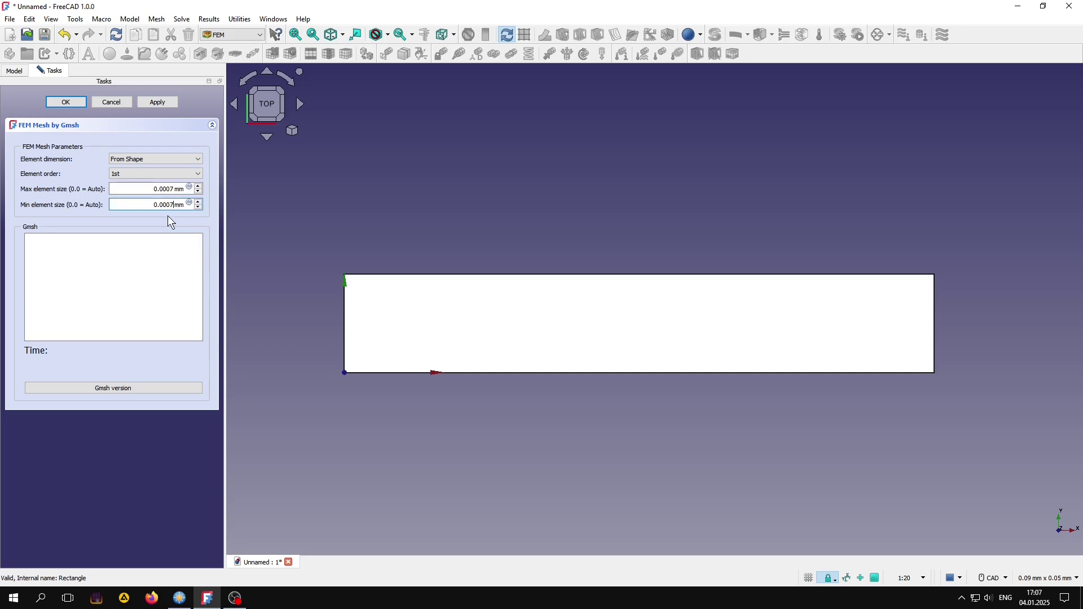
pyautogui.click(158, 107)
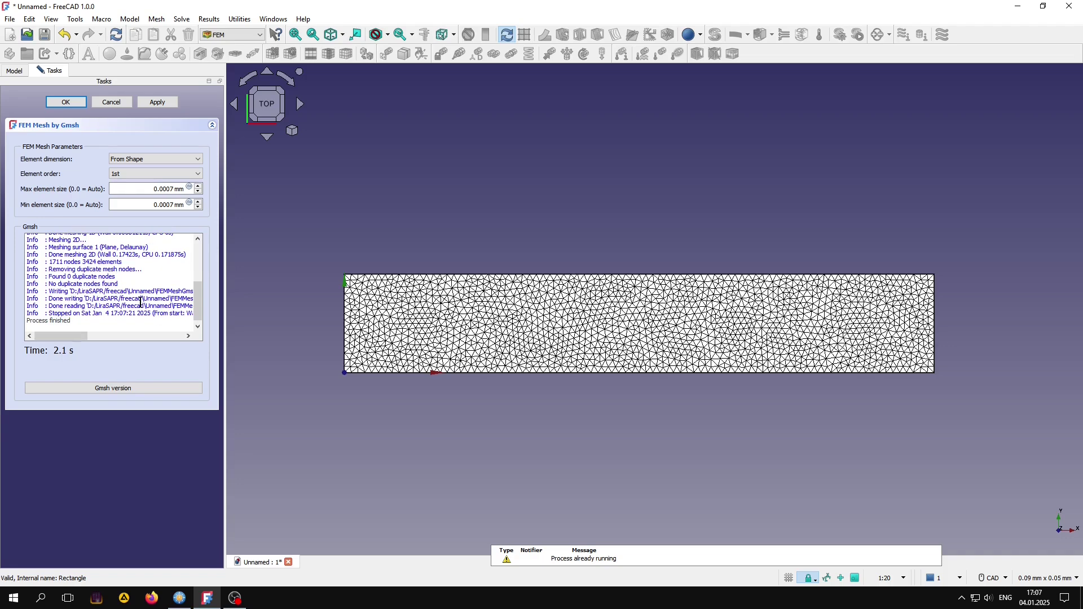
pyautogui.click(66, 103)
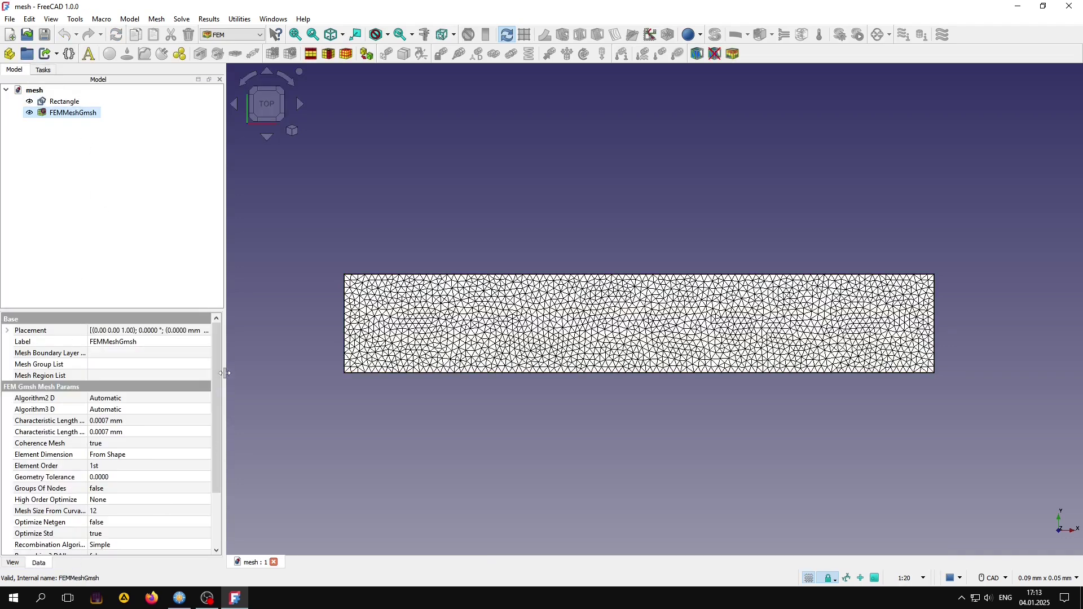
# Step: Inspect the FEMMeshGmsh Fem Mesh statistics, including the face count
pyautogui.moveTo(218, 346); pyautogui.dragTo(219, 432)
pyautogui.click(7, 550)
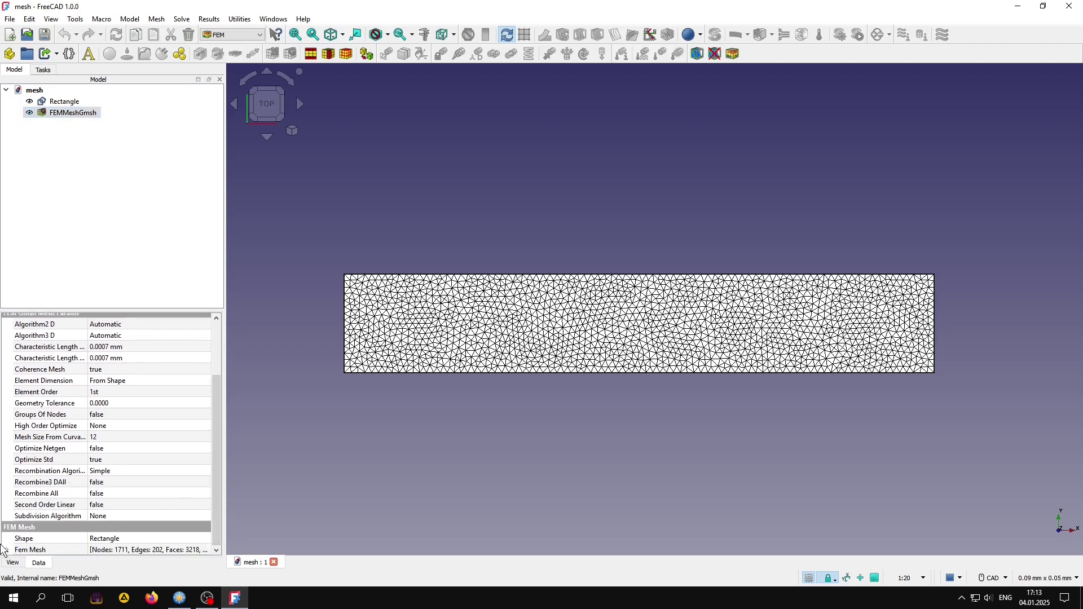
pyautogui.moveTo(219, 409); pyautogui.dragTo(217, 466)
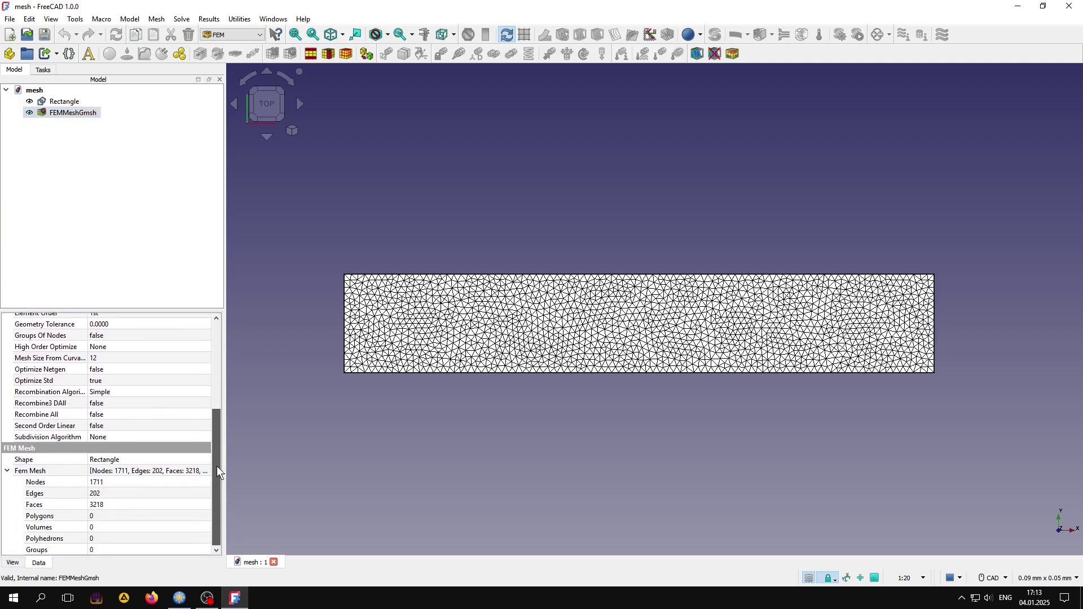
pyautogui.click(54, 506)
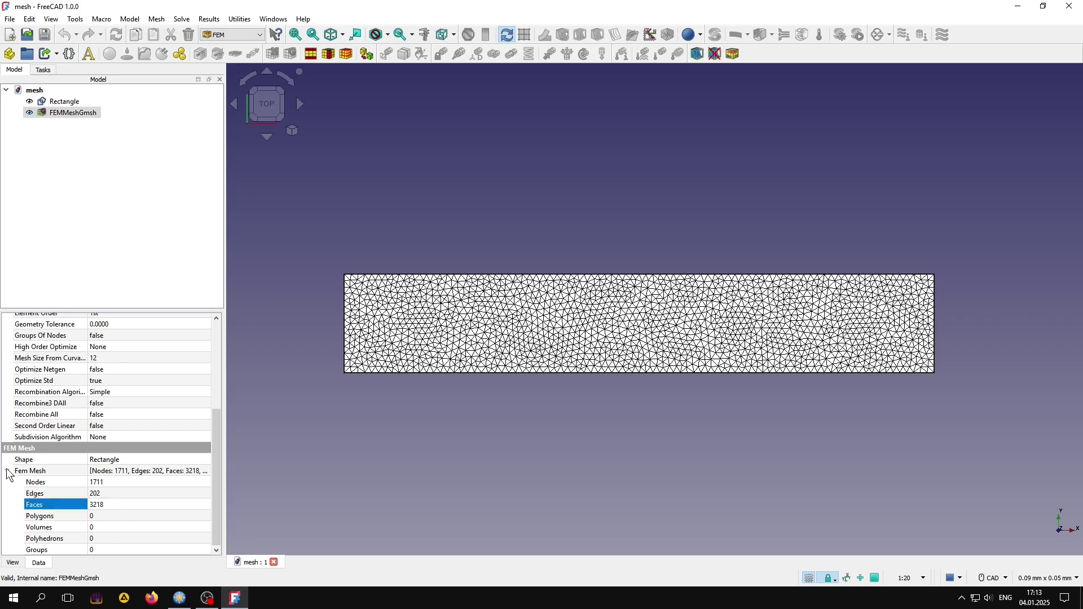
pyautogui.scroll(3, 14, 481)
pyautogui.click(130, 199)
pyautogui.click(73, 115)
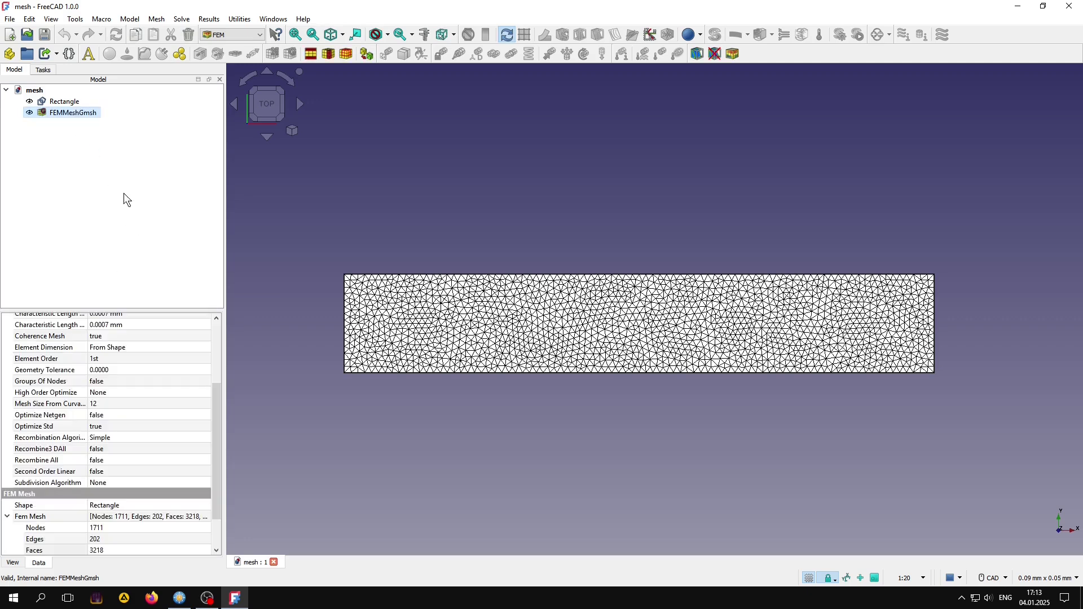
# Step: Create a mesh group holding the rectangle's bottom edge (Edge1)
pyautogui.click(347, 55)
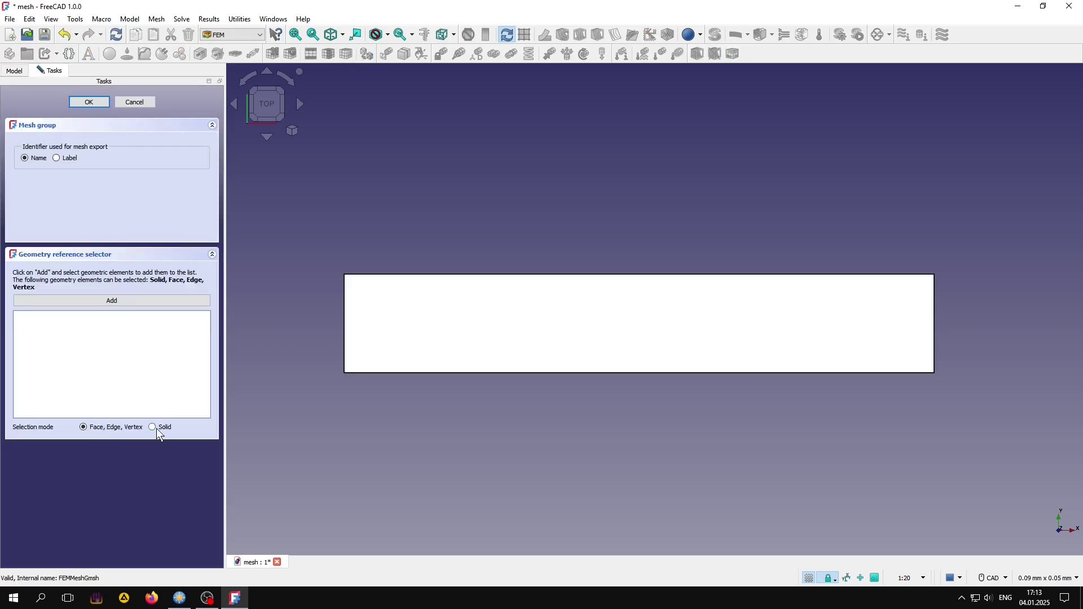
pyautogui.click(80, 296)
pyautogui.click(516, 373)
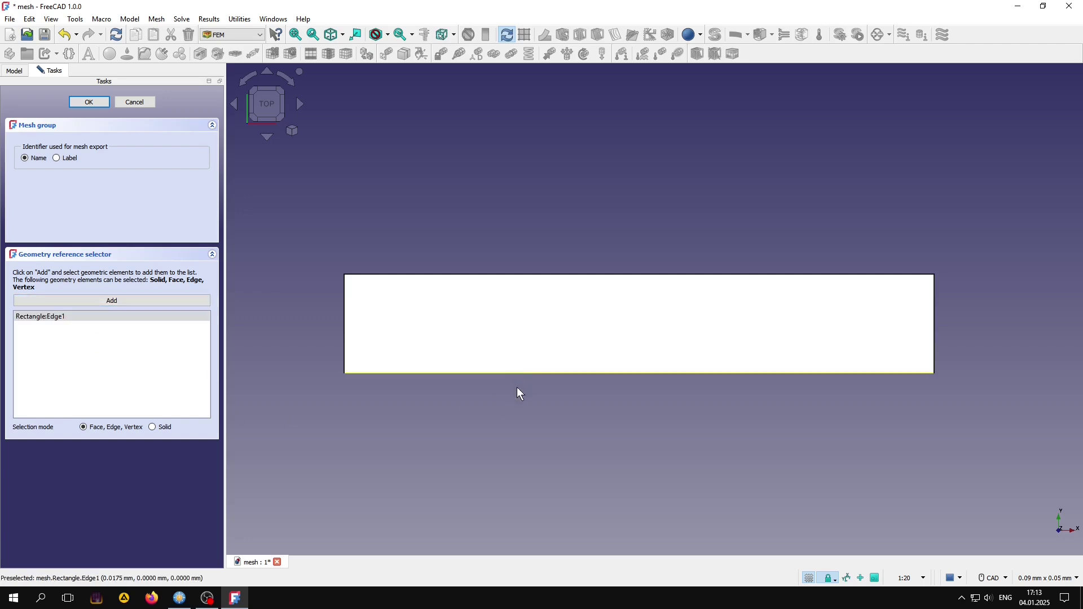
pyautogui.click(89, 103)
# Step: Add a second mesh group for the rectangle's top edge (Edge3)
pyautogui.click(69, 114)
pyautogui.click(17, 113)
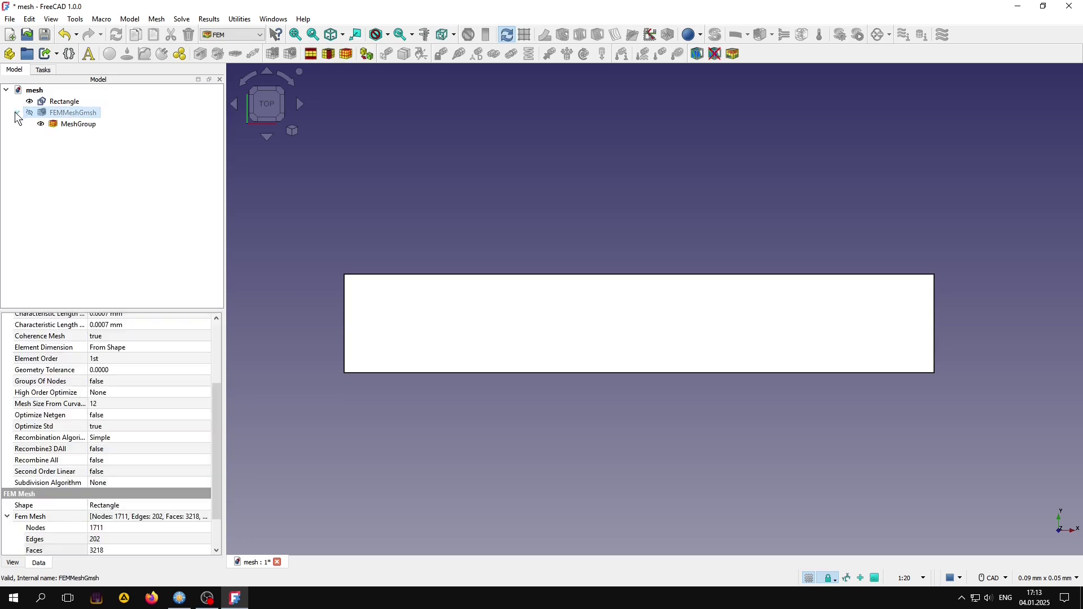
pyautogui.click(343, 59)
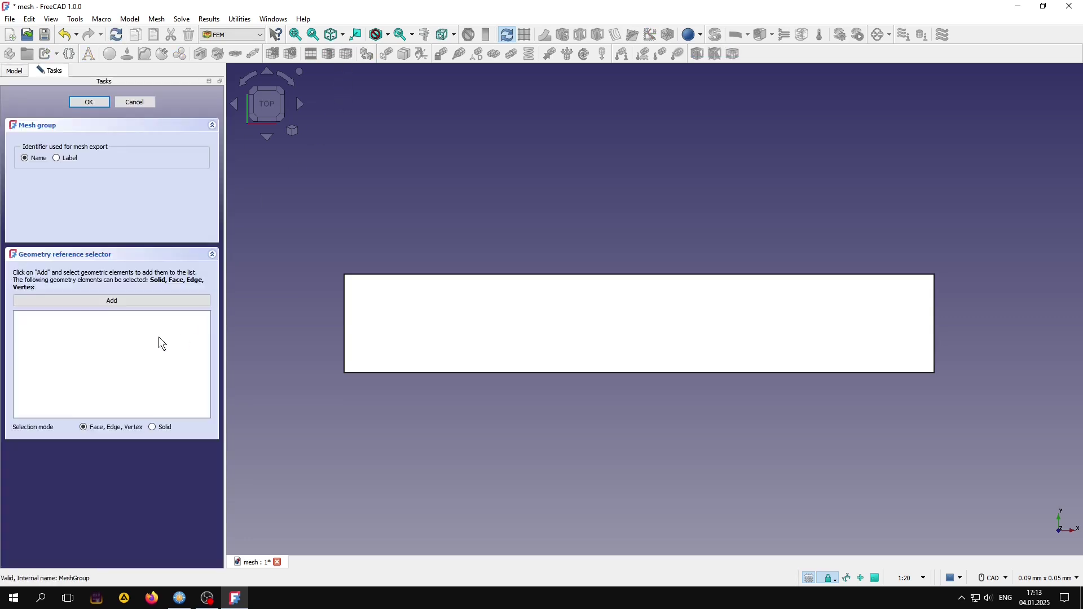
pyautogui.click(140, 300)
pyautogui.click(460, 275)
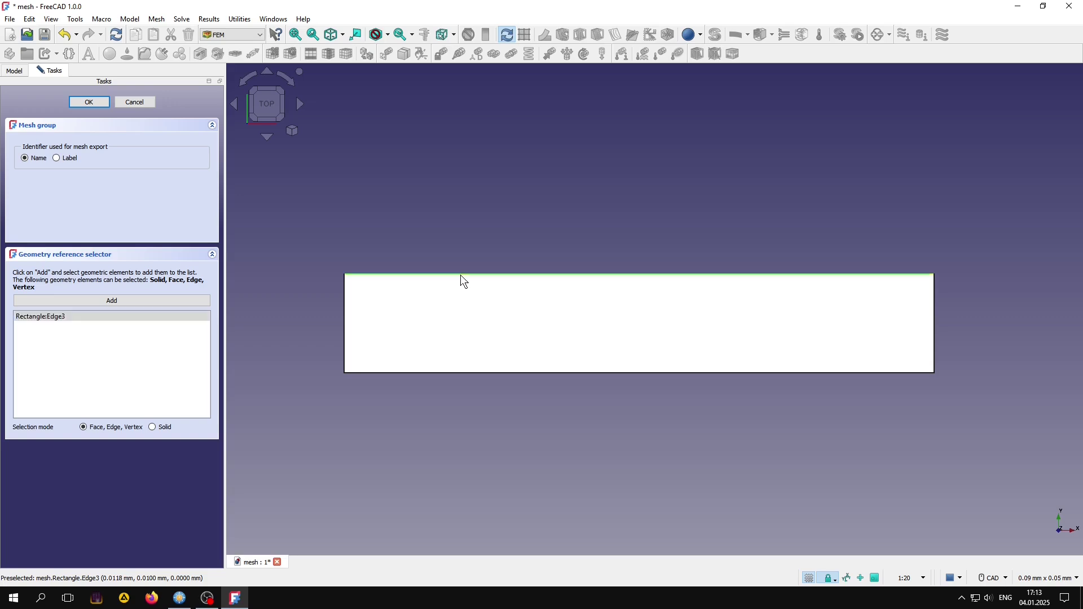
pyautogui.click(89, 102)
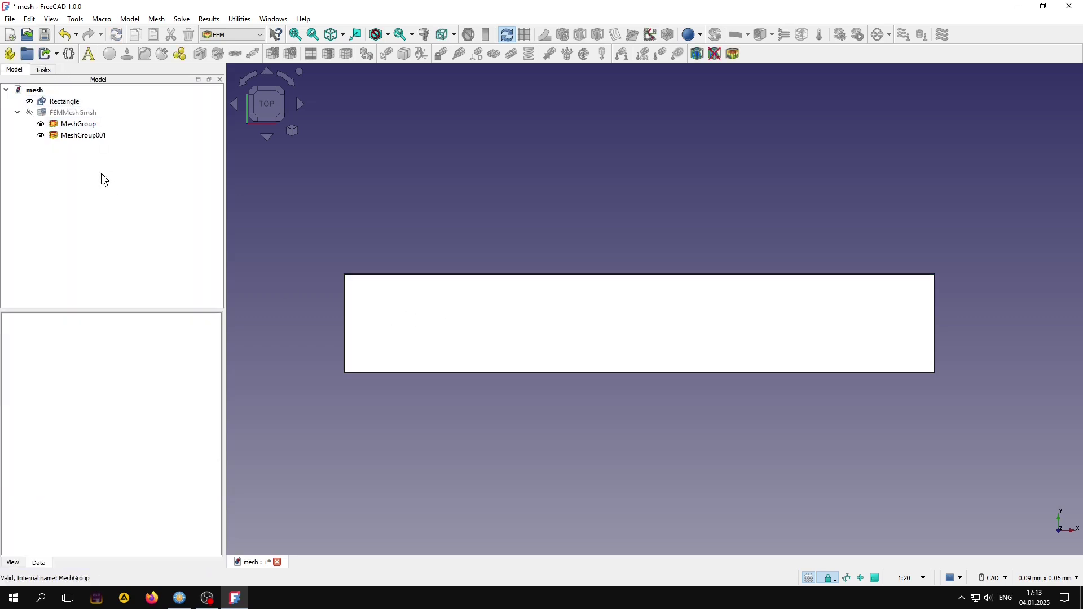
# Step: Add a third mesh group containing both side edges (Edge4 and Edge2)
pyautogui.click(73, 112)
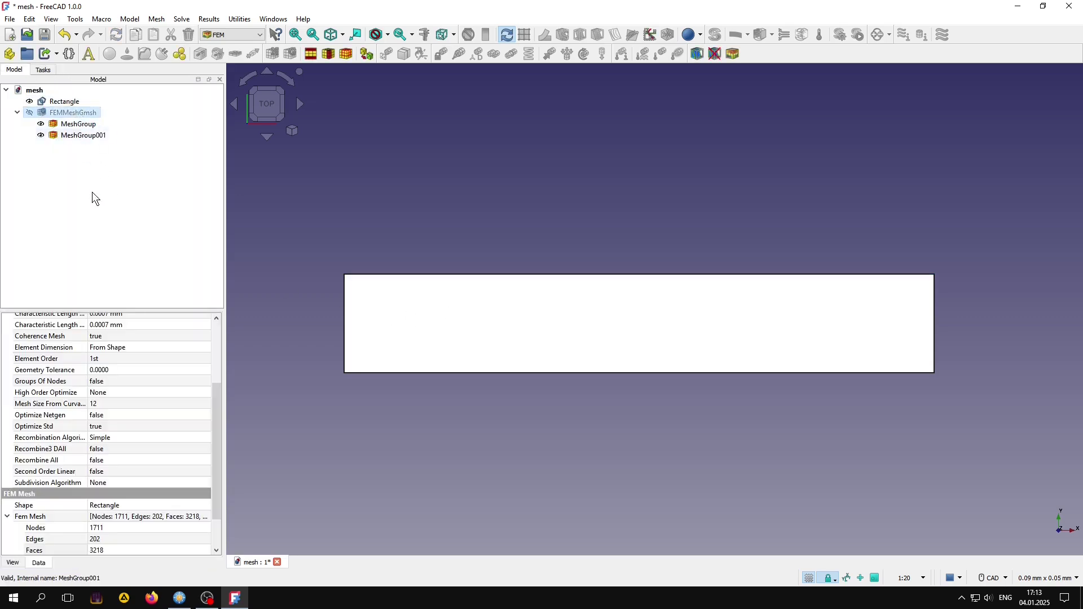
pyautogui.click(344, 54)
pyautogui.click(111, 301)
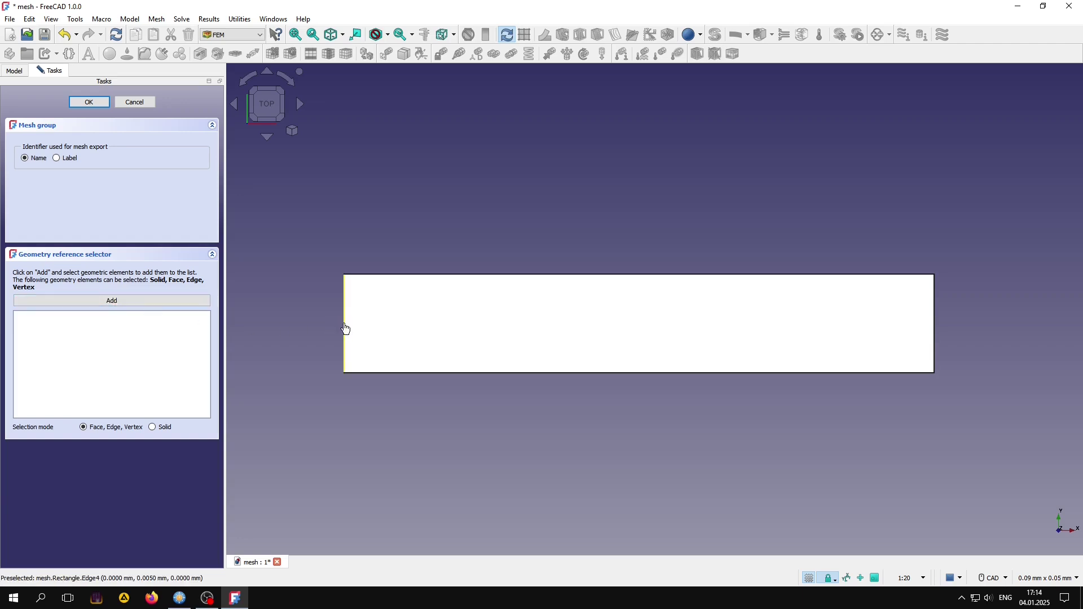
pyautogui.click(343, 330)
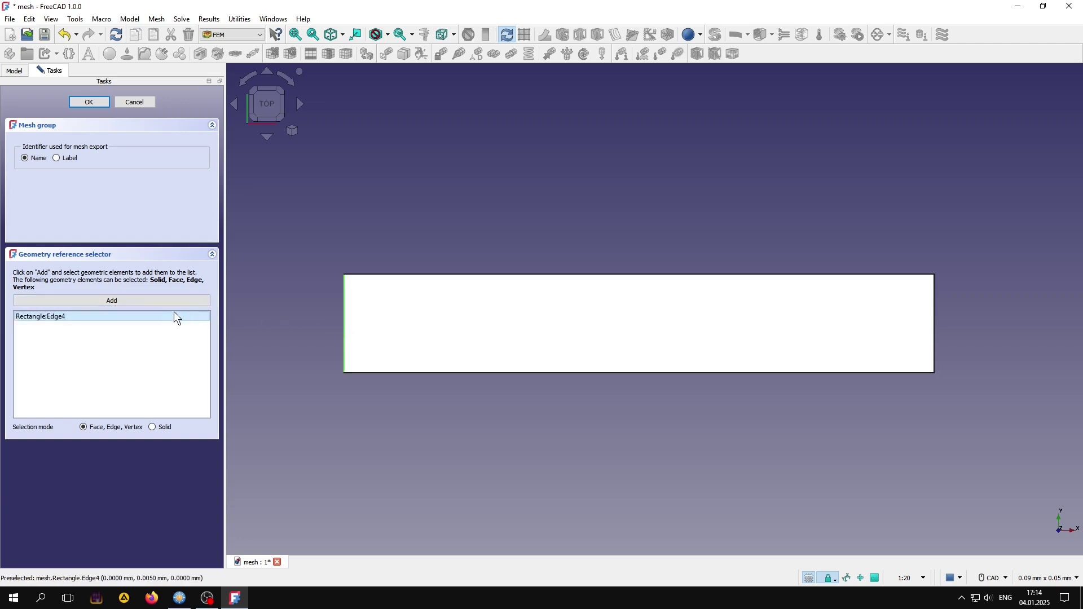
pyautogui.click(934, 340)
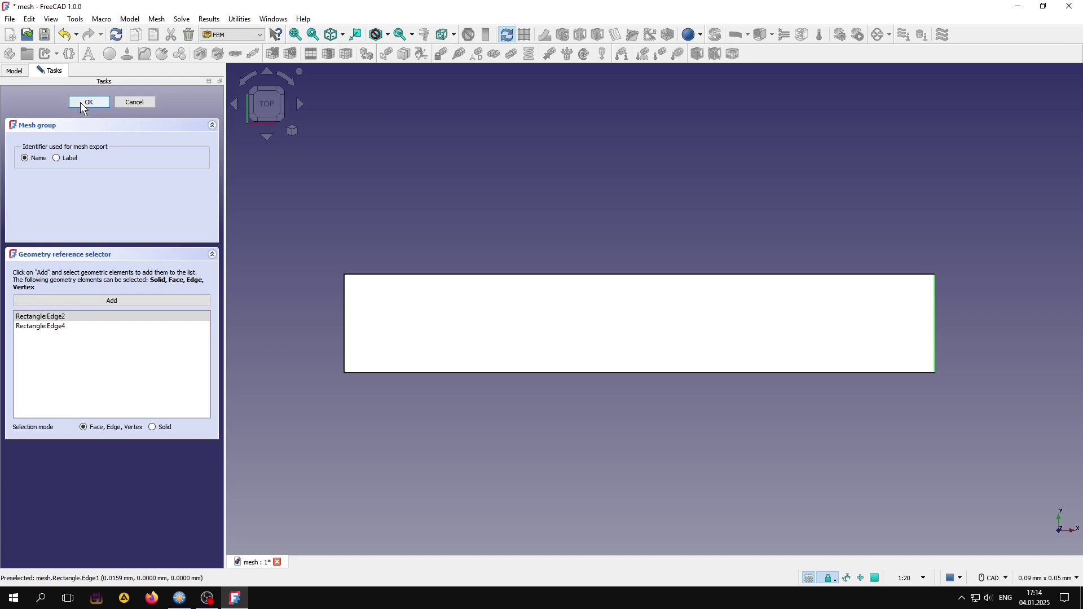
pyautogui.click(88, 103)
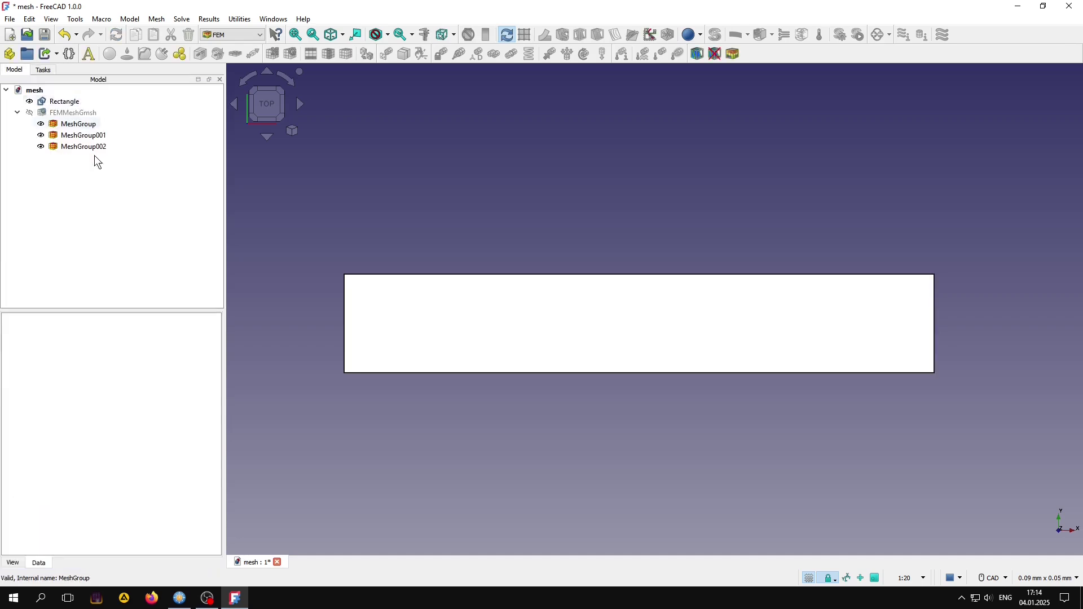
# Step: Regenerate the Gmsh mesh so it includes the new mesh groups
pyautogui.doubleClick(85, 112)
pyautogui.click(159, 103)
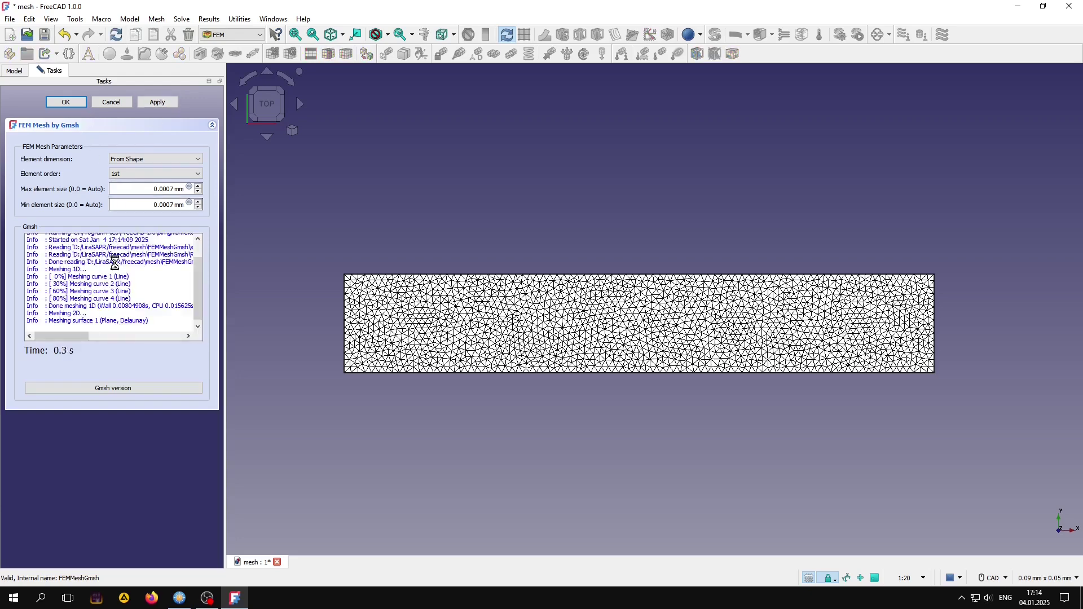
pyautogui.click(66, 101)
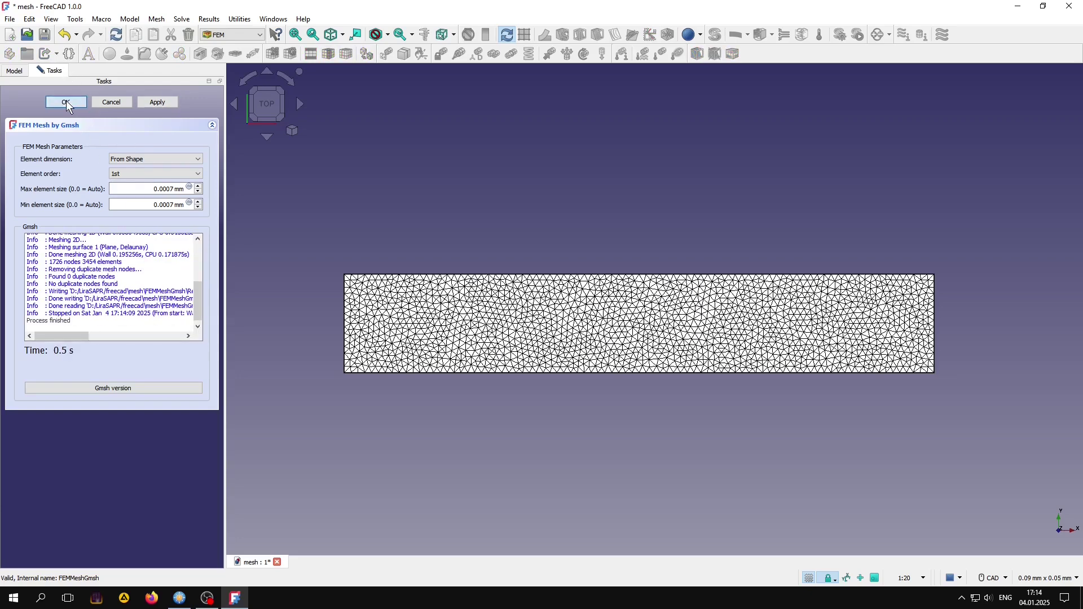
pyautogui.click(102, 225)
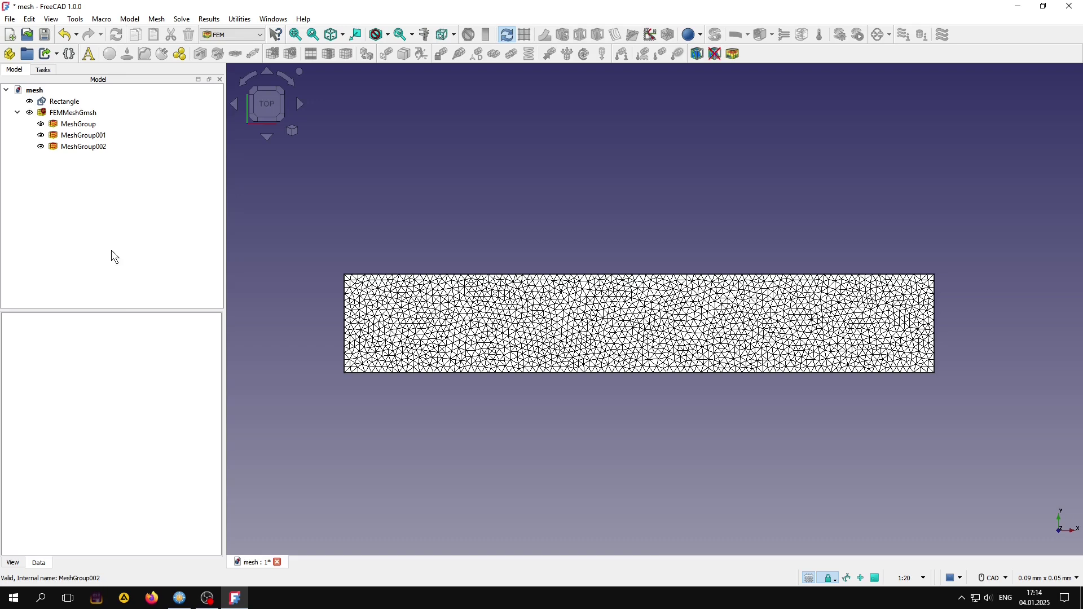
pyautogui.click(73, 113)
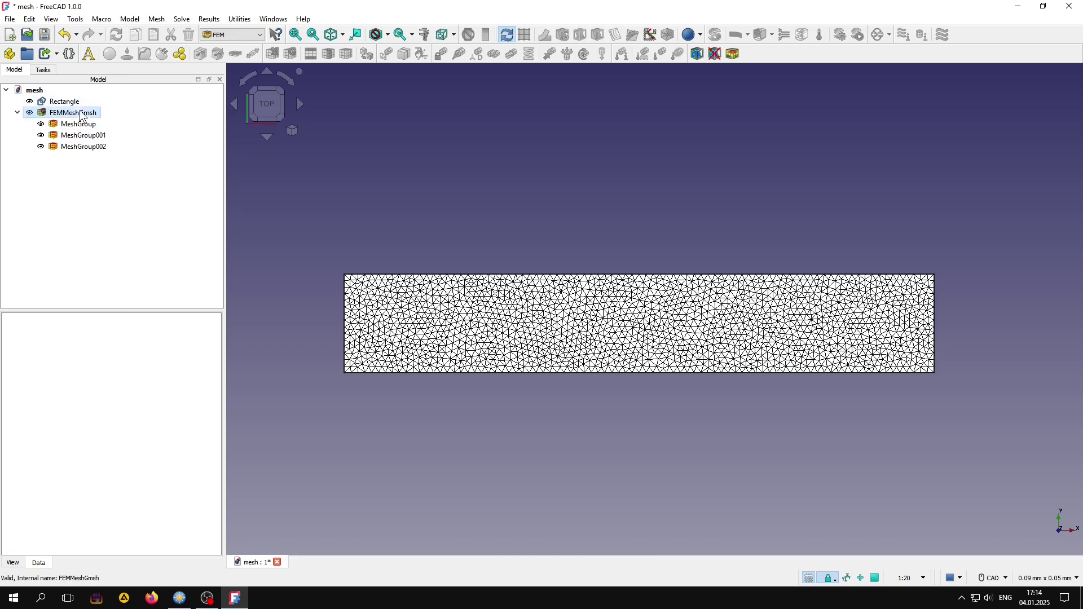
# Step: Export FEMMeshGmsh as mesh.unv into the RB folder
pyautogui.click(10, 19)
pyautogui.click(32, 184)
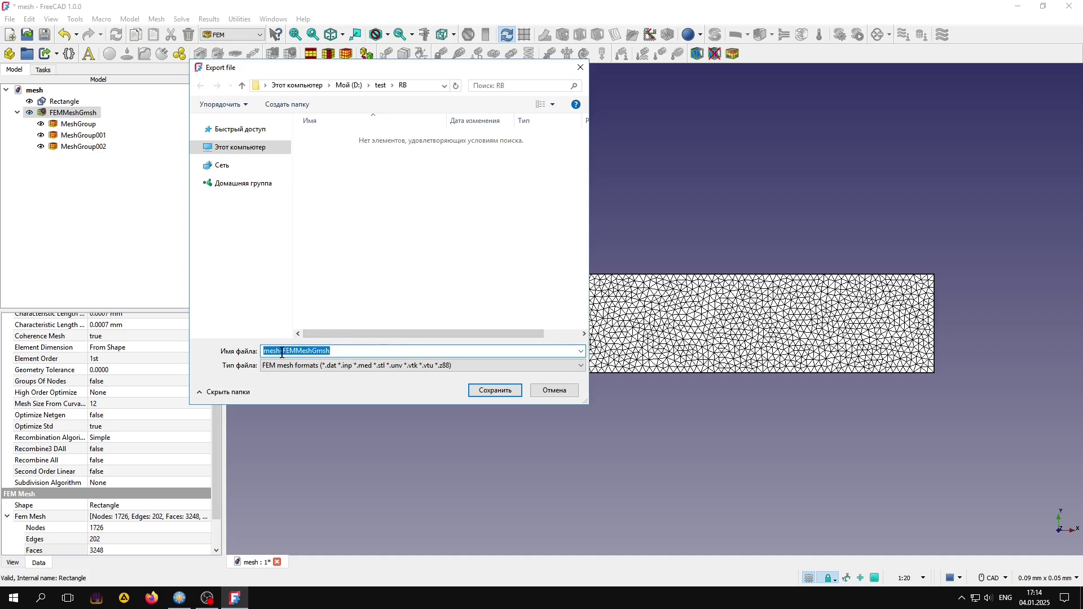
pyautogui.moveTo(281, 354); pyautogui.dragTo(383, 354)
pyautogui.write('.')
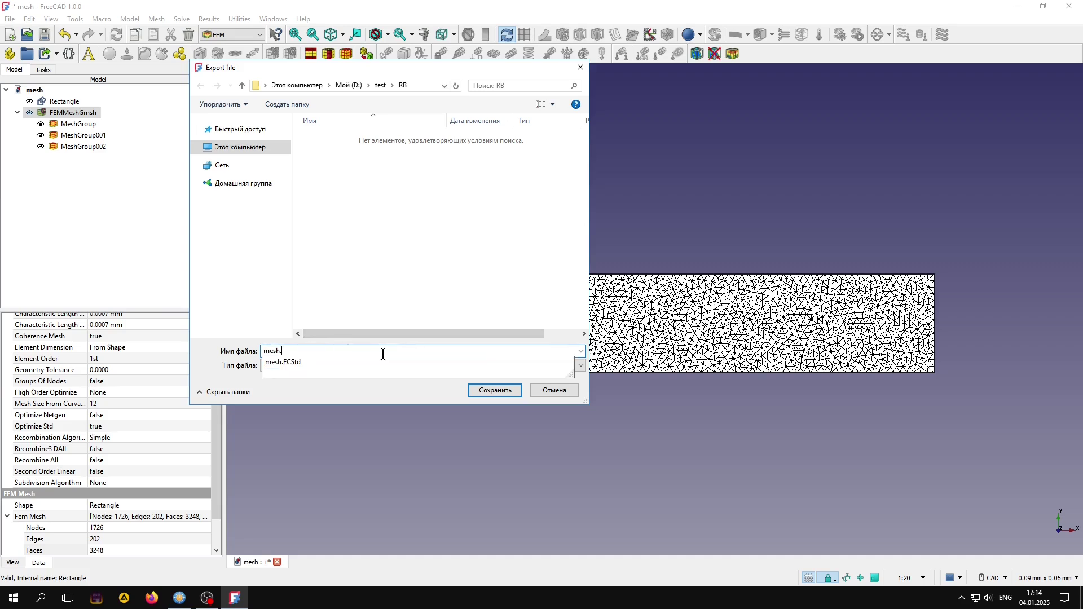
pyautogui.write('unv')
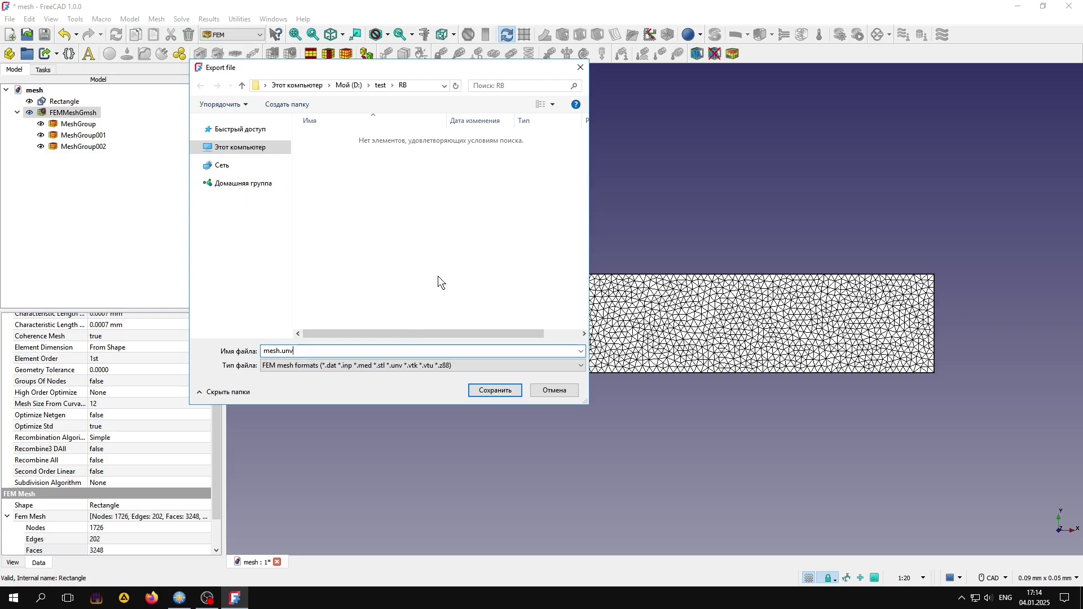
pyautogui.click(508, 392)
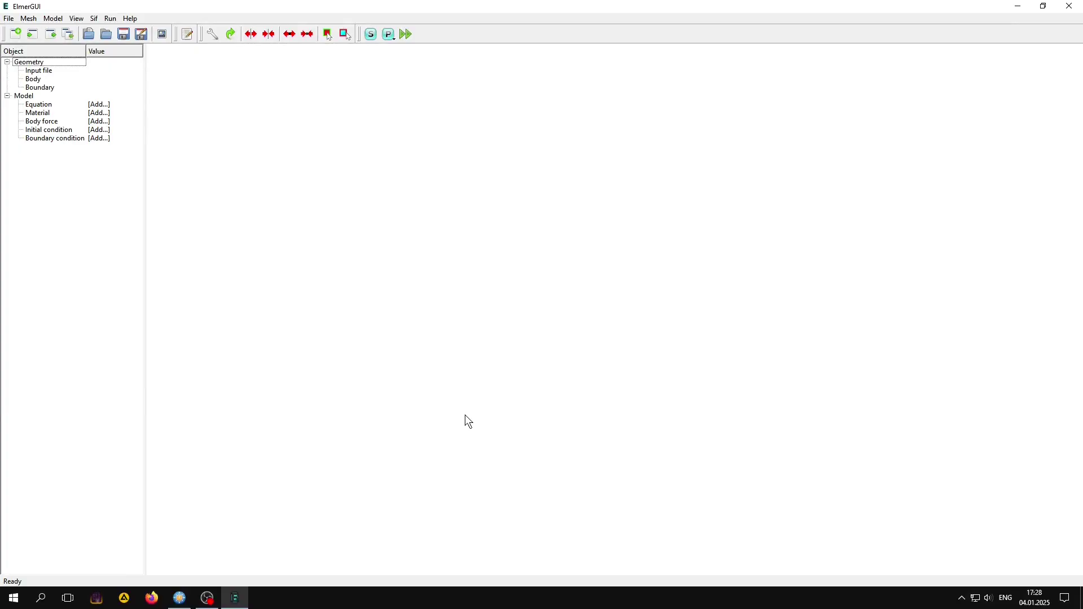
# Step: Load mesh.unv from D:\test\RB as ElmerGUI's geometry input
pyautogui.click(89, 35)
pyautogui.click(165, 116)
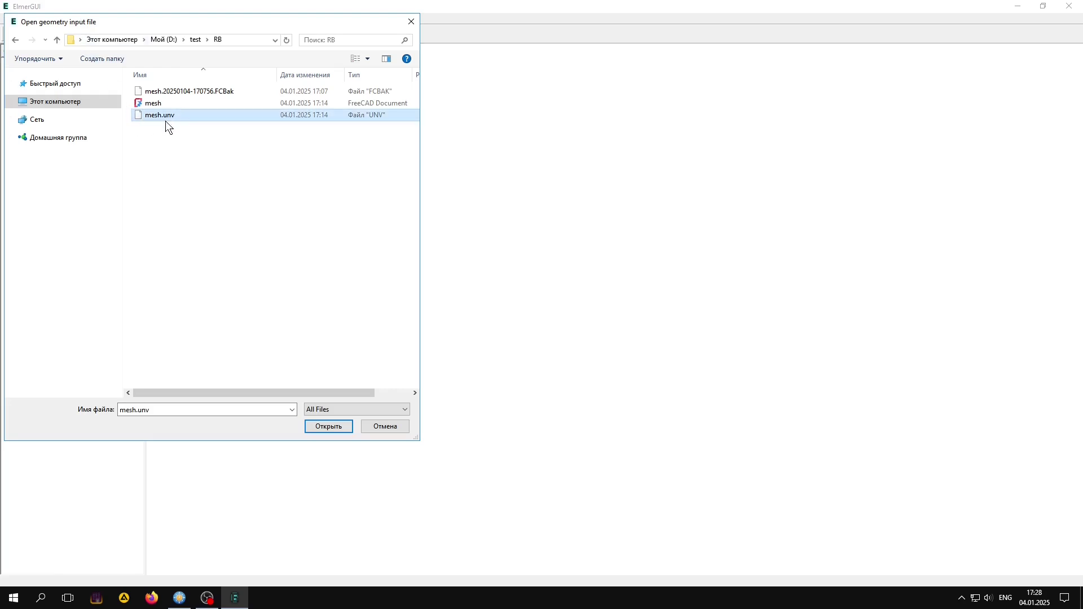
pyautogui.click(333, 426)
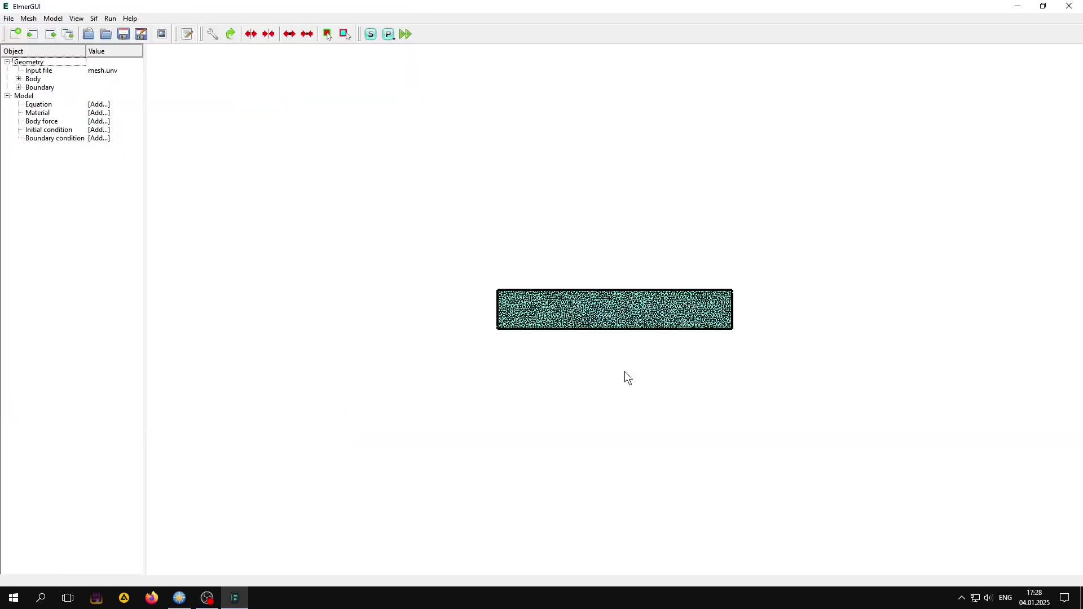
pyautogui.scroll(3, 620, 399)
pyautogui.scroll(4, 619, 399)
# Step: Highlight Body Property 1 and Boundaries 1–3 (top, bottom, side edges) on the mesh
pyautogui.scroll(1, 620, 399)
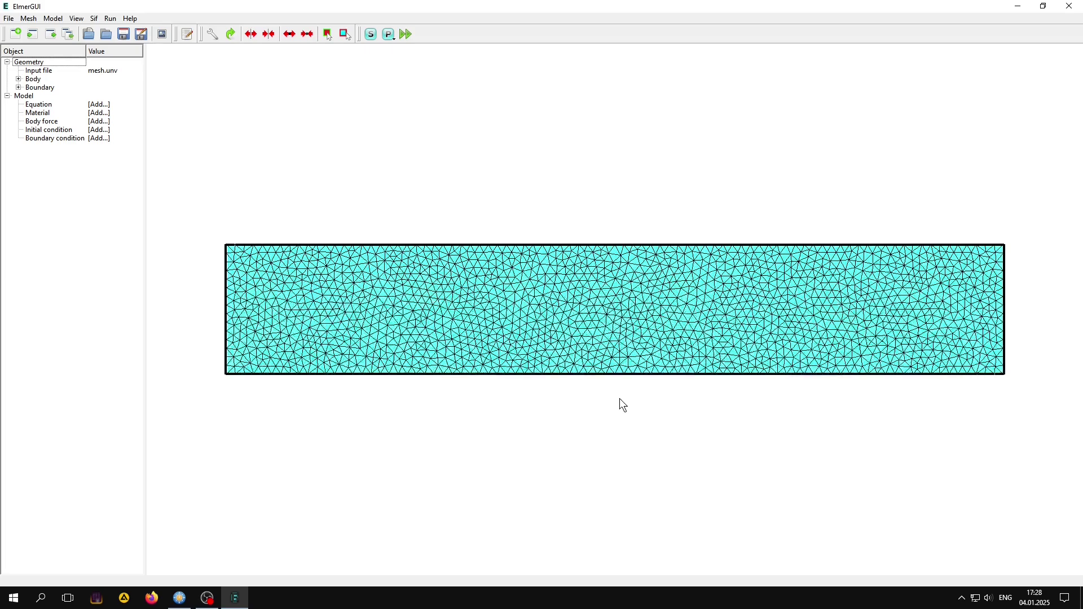
pyautogui.click(19, 79)
pyautogui.click(62, 89)
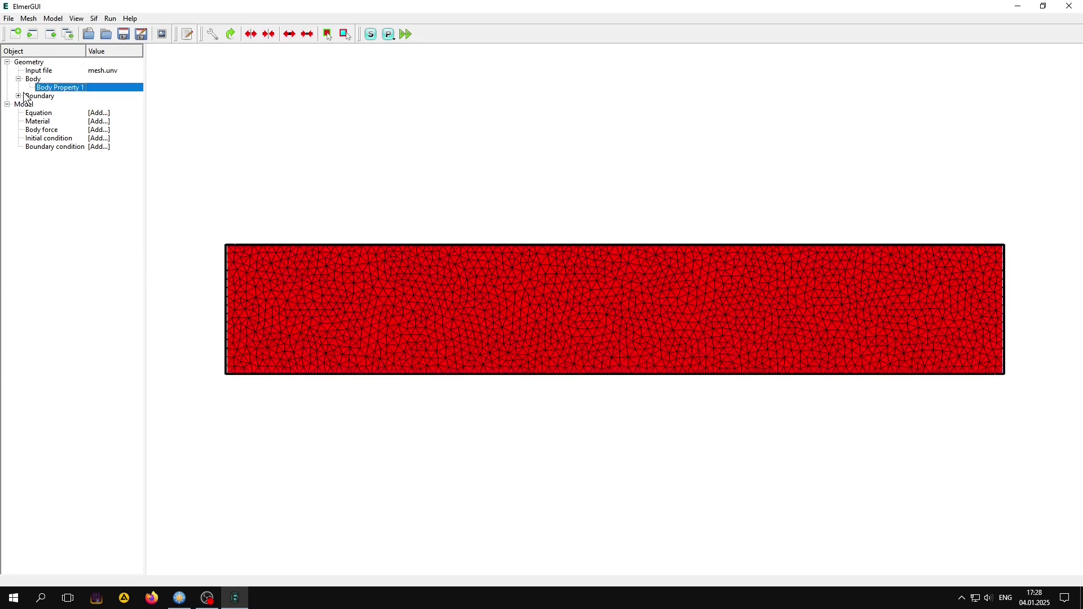
pyautogui.click(18, 96)
pyautogui.click(59, 105)
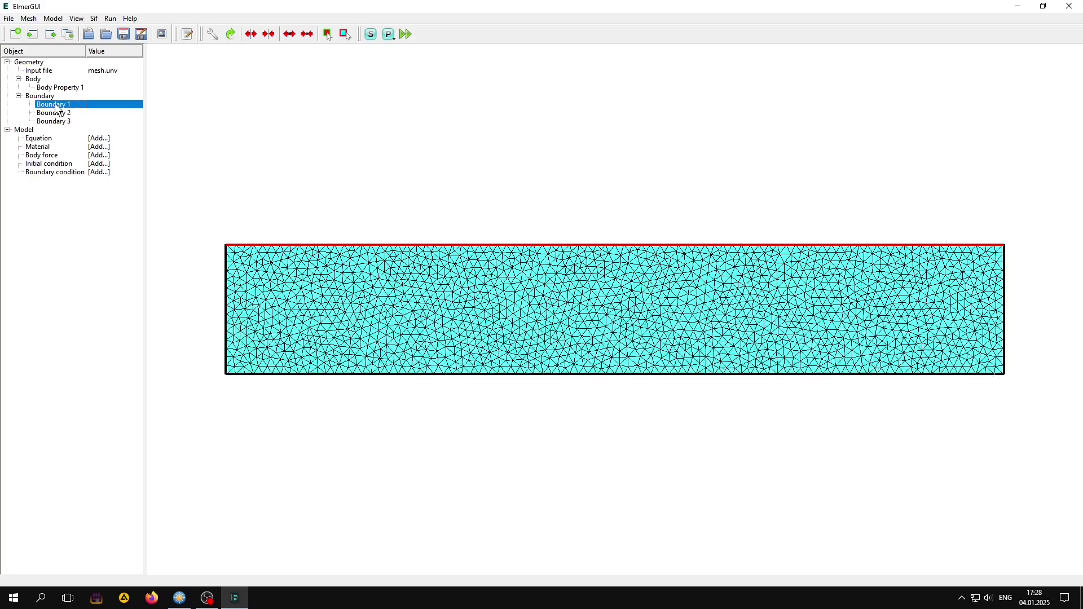
pyautogui.click(59, 114)
pyautogui.click(58, 122)
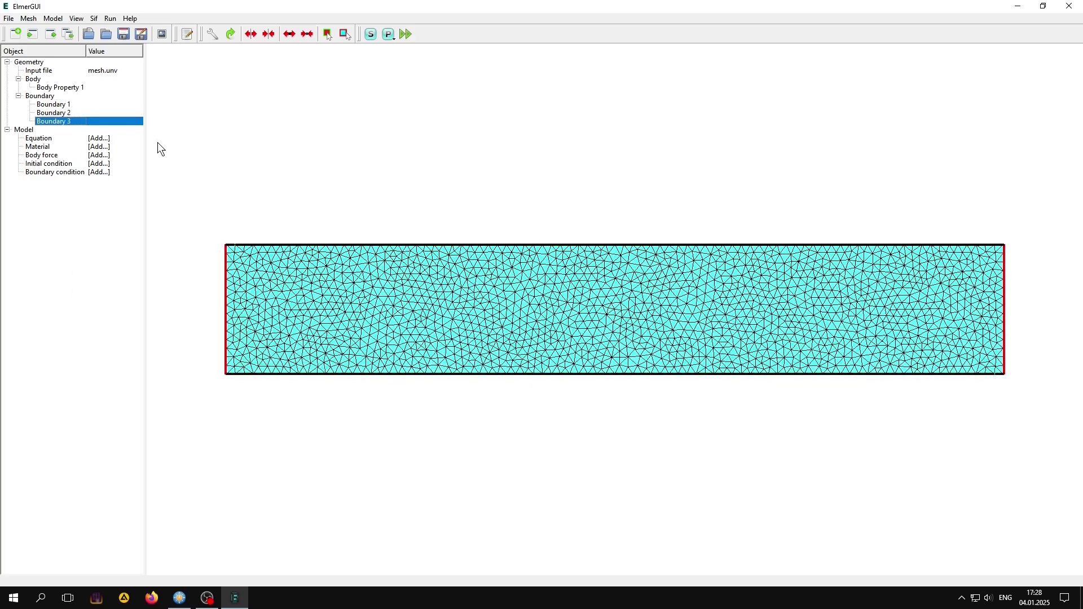
# Step: Check the model summary's bounding box extents, 0.06 in X and 0.01 in Y
pyautogui.click(53, 18)
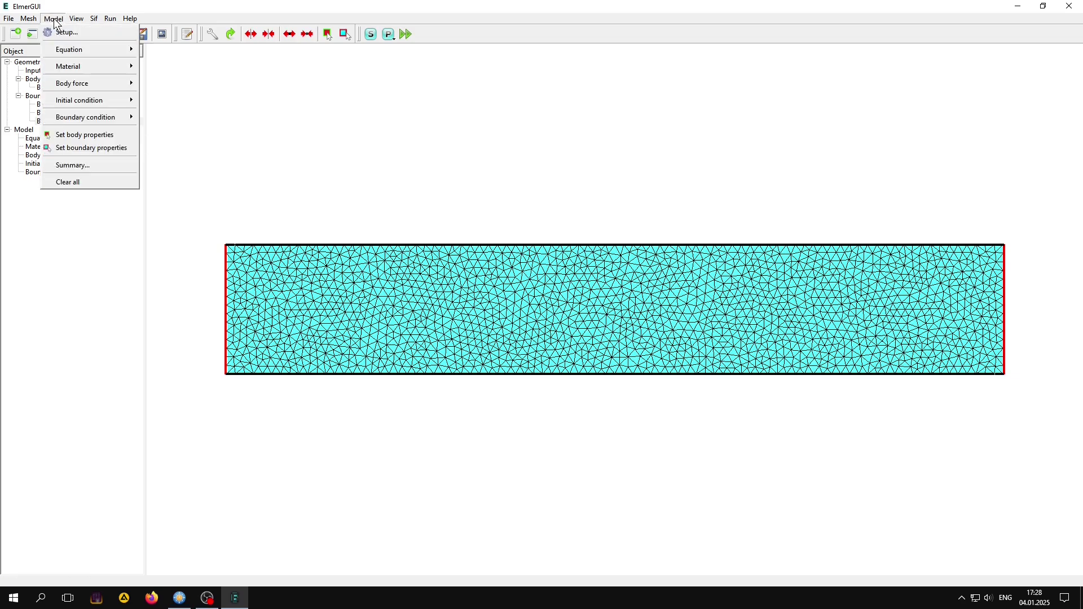
pyautogui.click(56, 165)
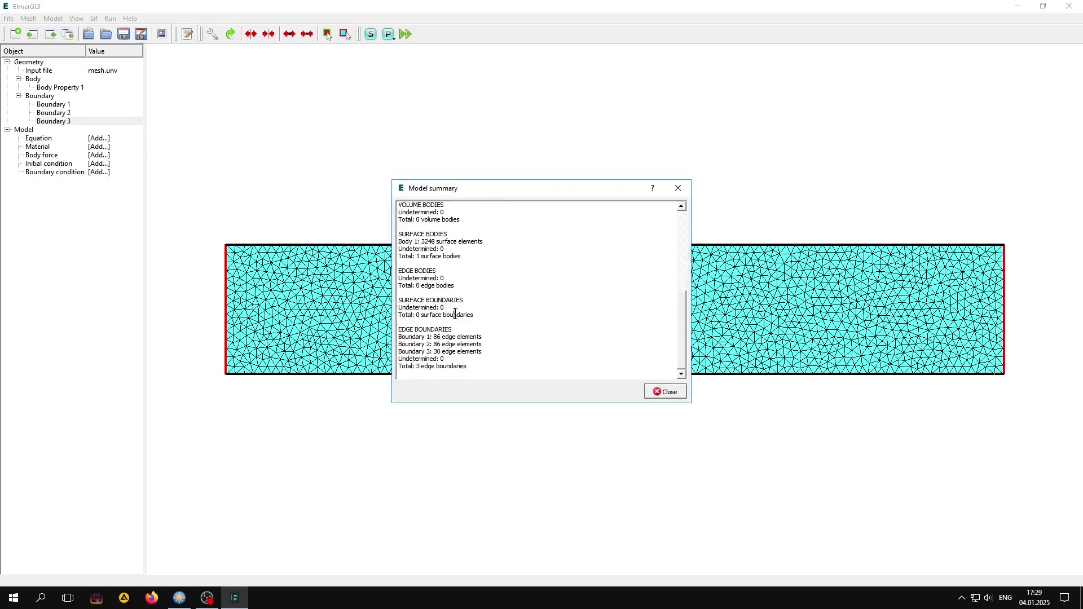
pyautogui.scroll(5, 455, 314)
pyautogui.scroll(3, 454, 312)
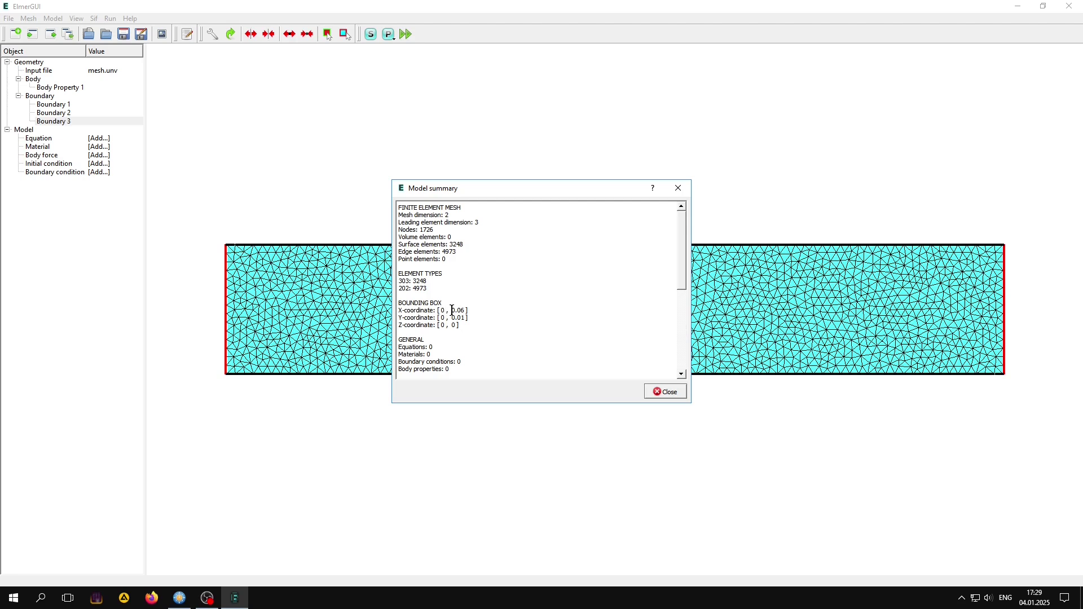
pyautogui.moveTo(452, 309); pyautogui.dragTo(468, 319)
pyautogui.doubleClick(467, 310)
pyautogui.click(467, 343)
pyautogui.click(667, 392)
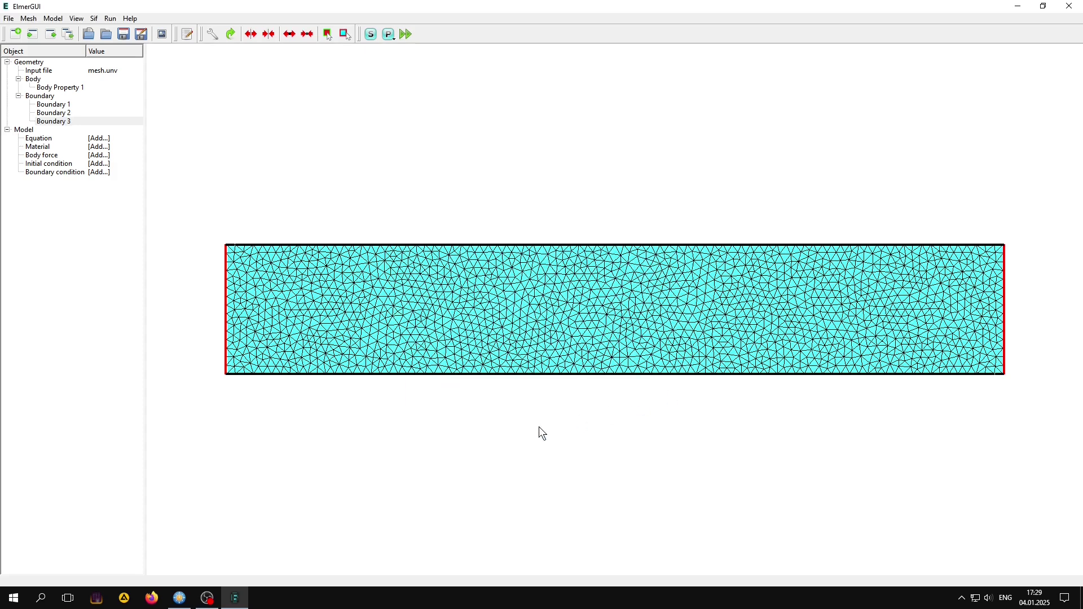
# Step: Make the simulation Transient with BDF order 2, 200 timestep intervals and timestep size 2
pyautogui.click(54, 18)
pyautogui.click(53, 33)
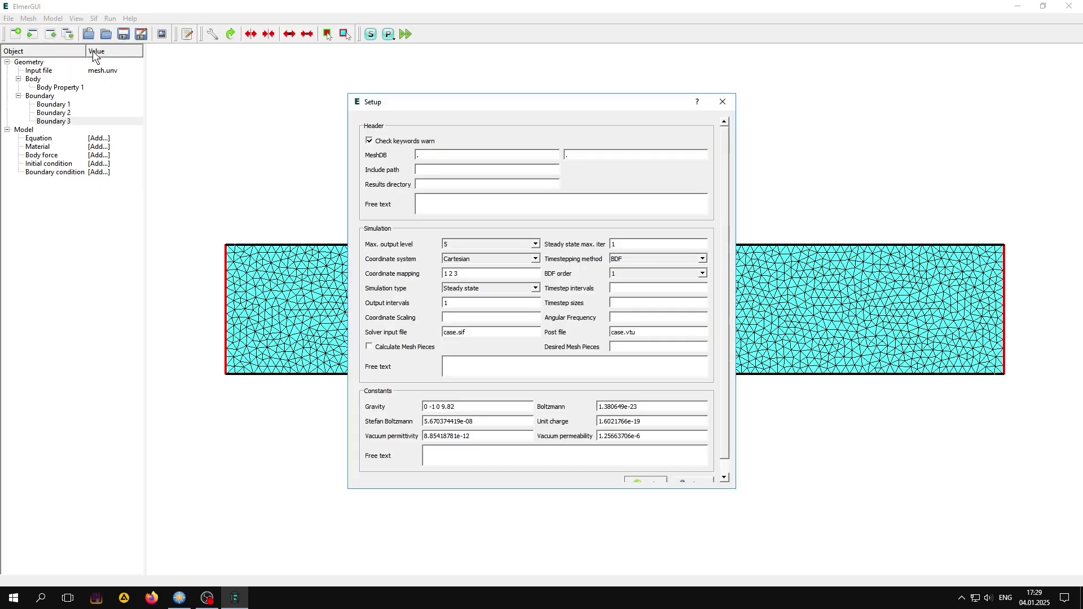
pyautogui.click(533, 287)
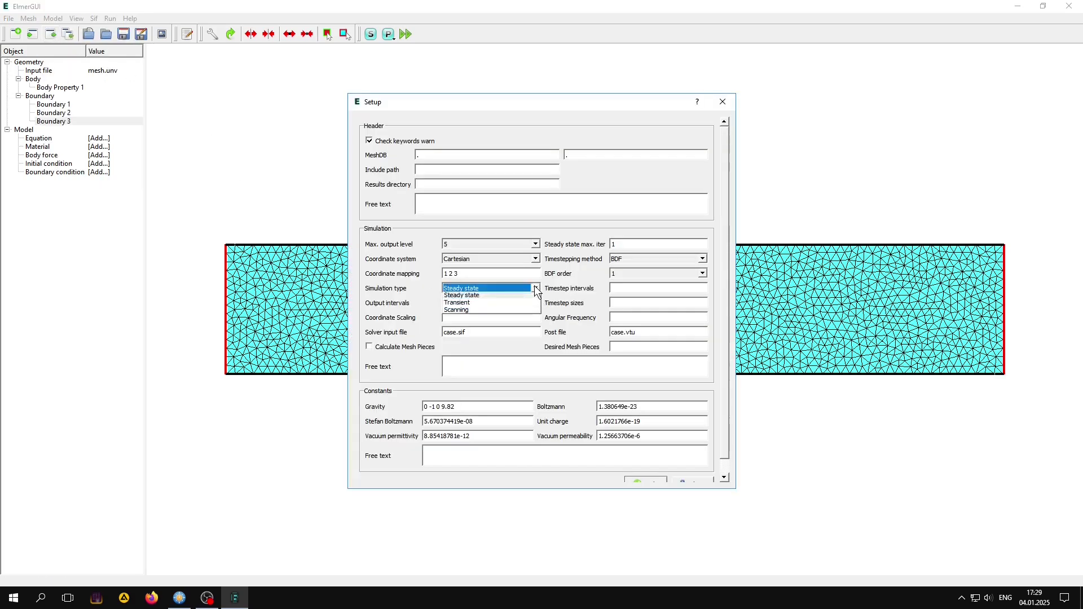
pyautogui.click(464, 304)
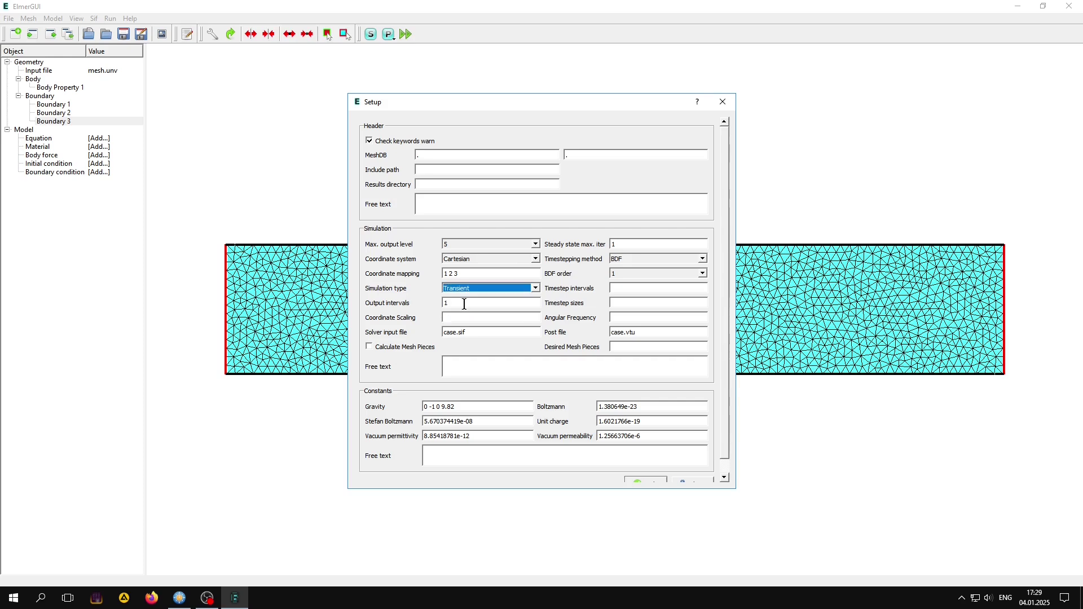
pyautogui.click(702, 274)
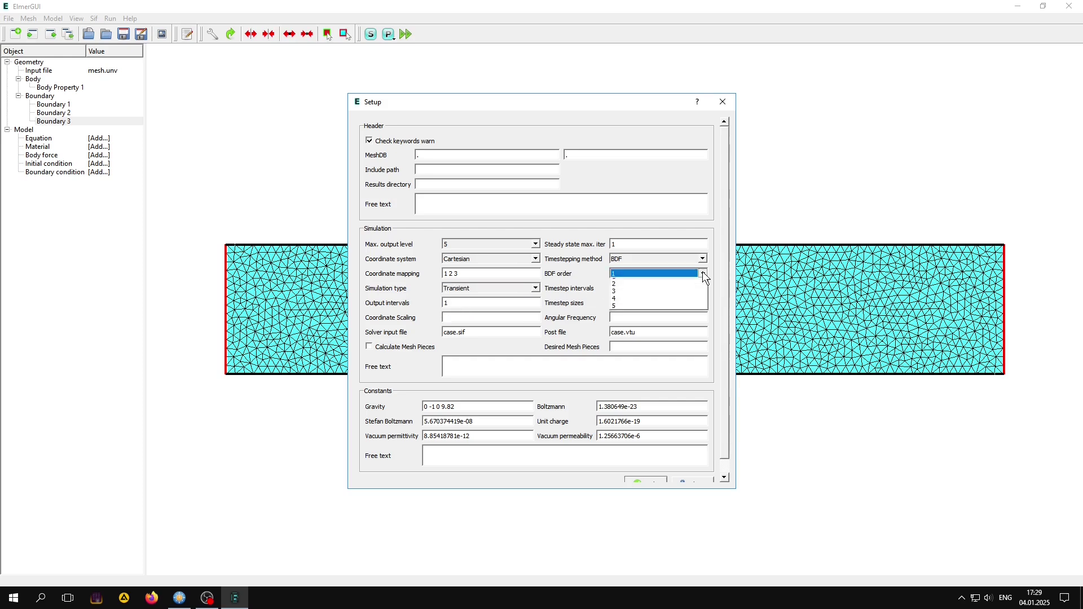
pyautogui.click(618, 289)
pyautogui.write('200')
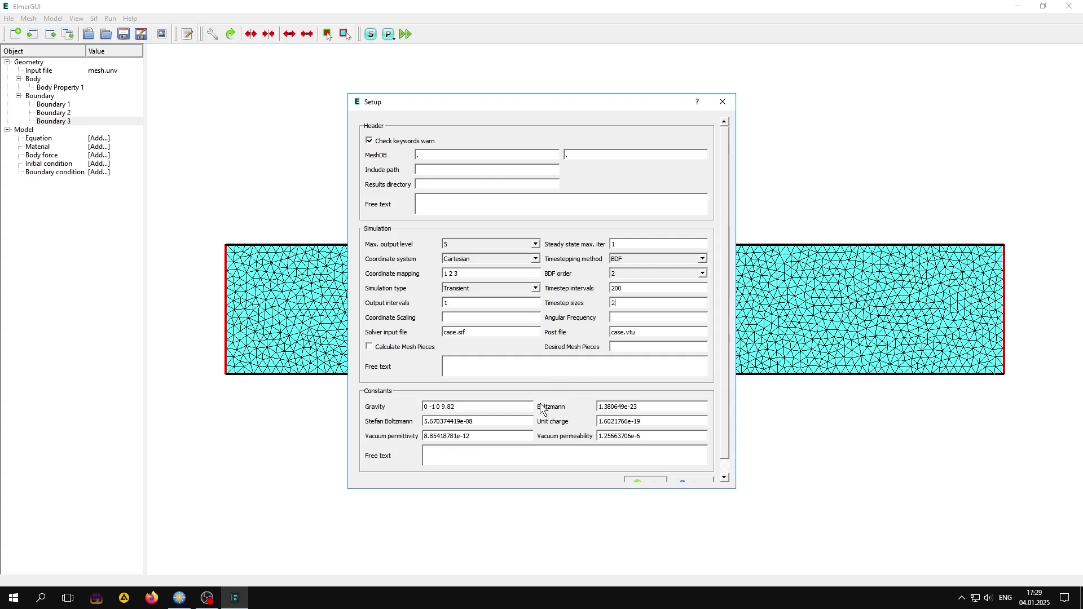
pyautogui.click(432, 408)
pyautogui.press('End')
pyautogui.moveTo(654, 493); pyautogui.dragTo(654, 511)
pyautogui.click(654, 491)
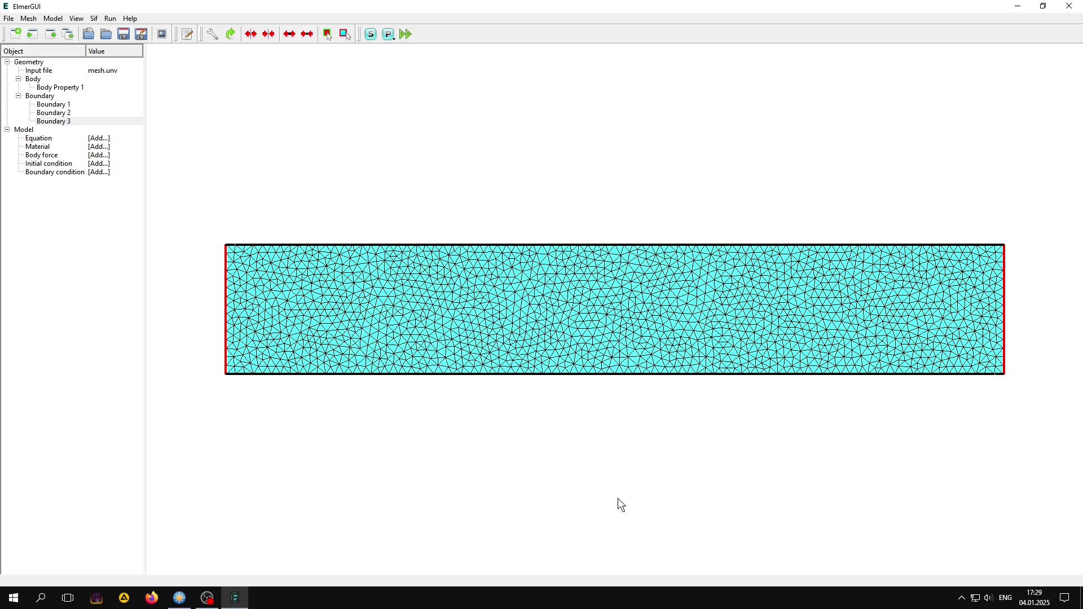
# Step: Add an equation with the Heat Equation active and convection set to Computed
pyautogui.click(54, 20)
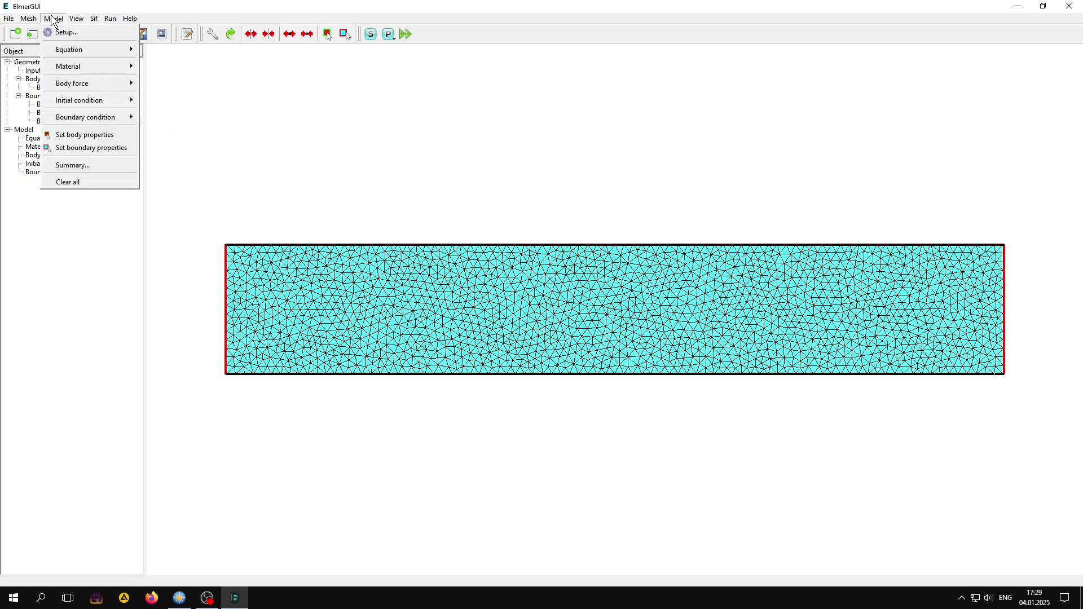
pyautogui.moveTo(70, 49)
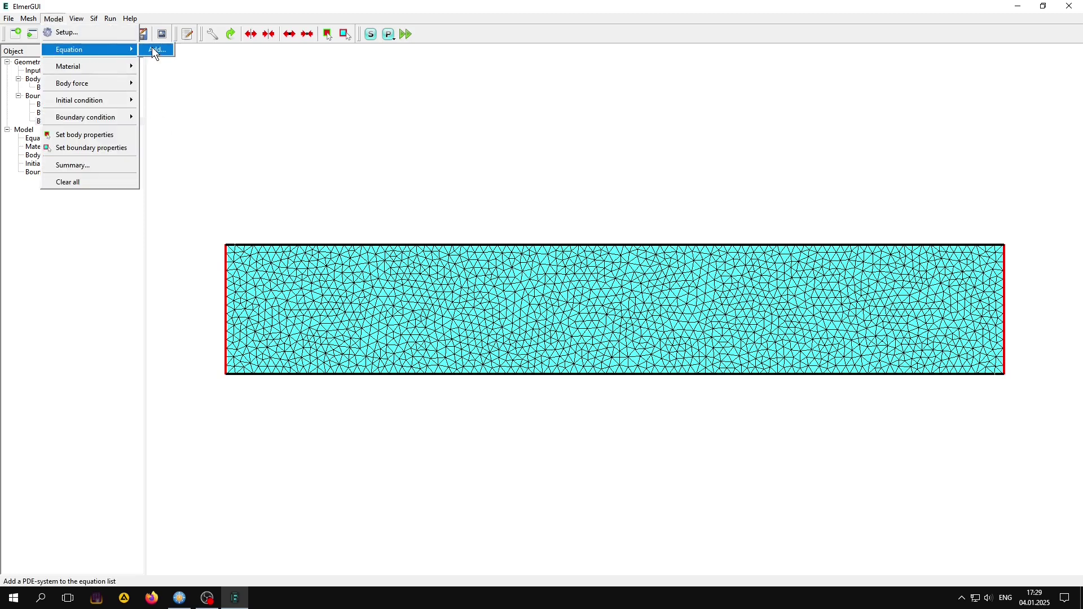
pyautogui.click(155, 51)
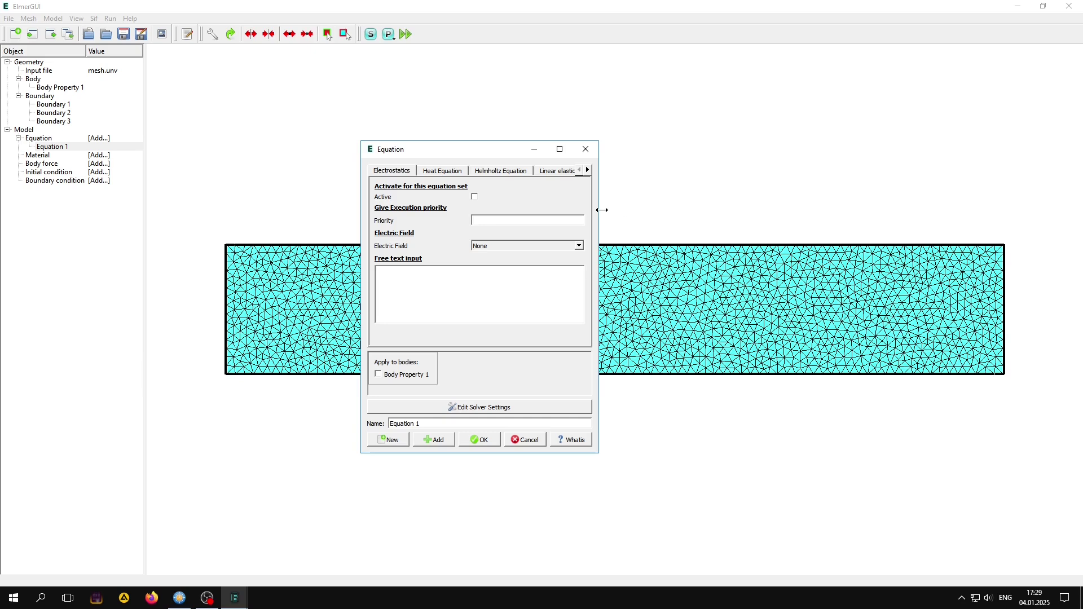
pyautogui.moveTo(602, 210); pyautogui.dragTo(778, 210)
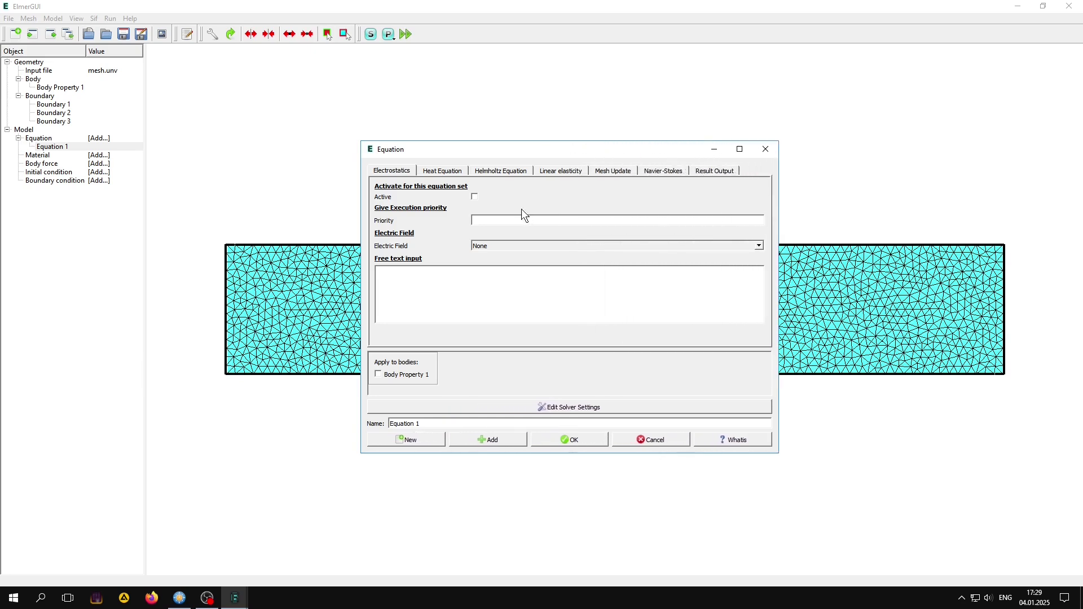
pyautogui.click(439, 172)
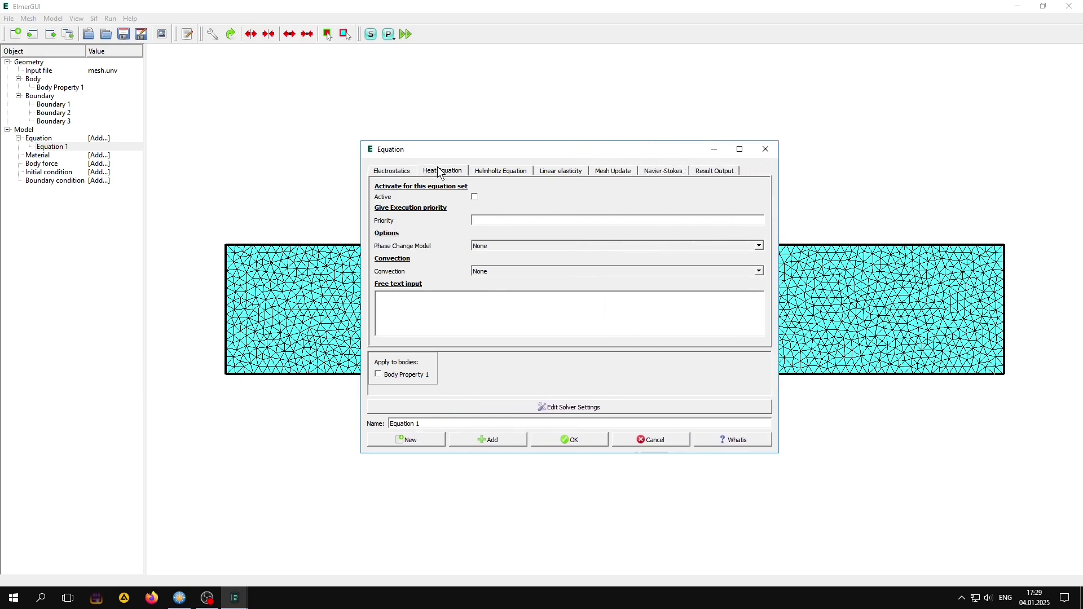
pyautogui.click(474, 197)
pyautogui.click(514, 270)
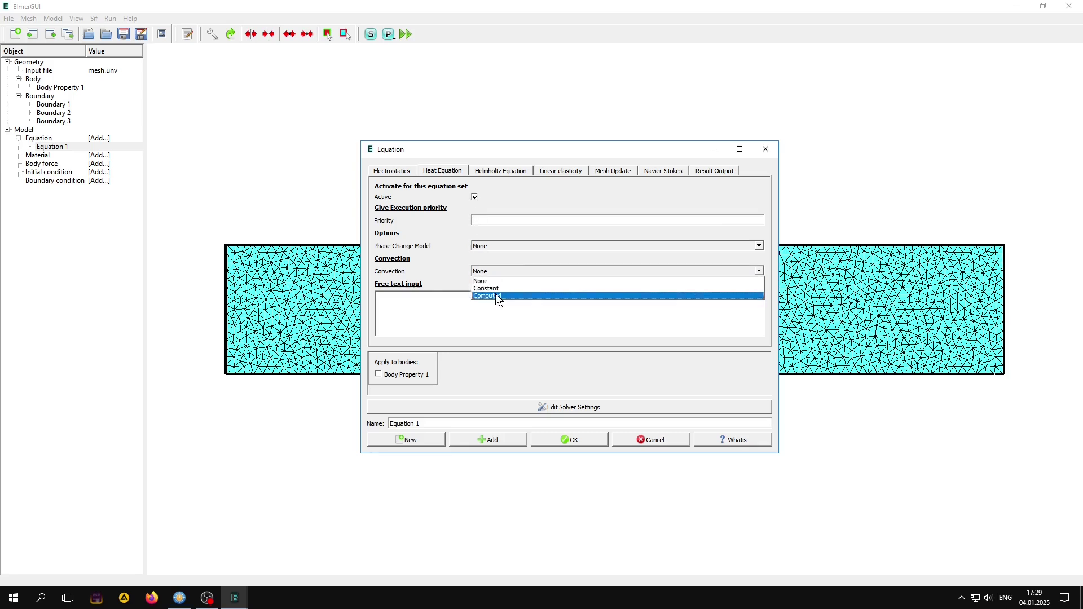
pyautogui.click(505, 295)
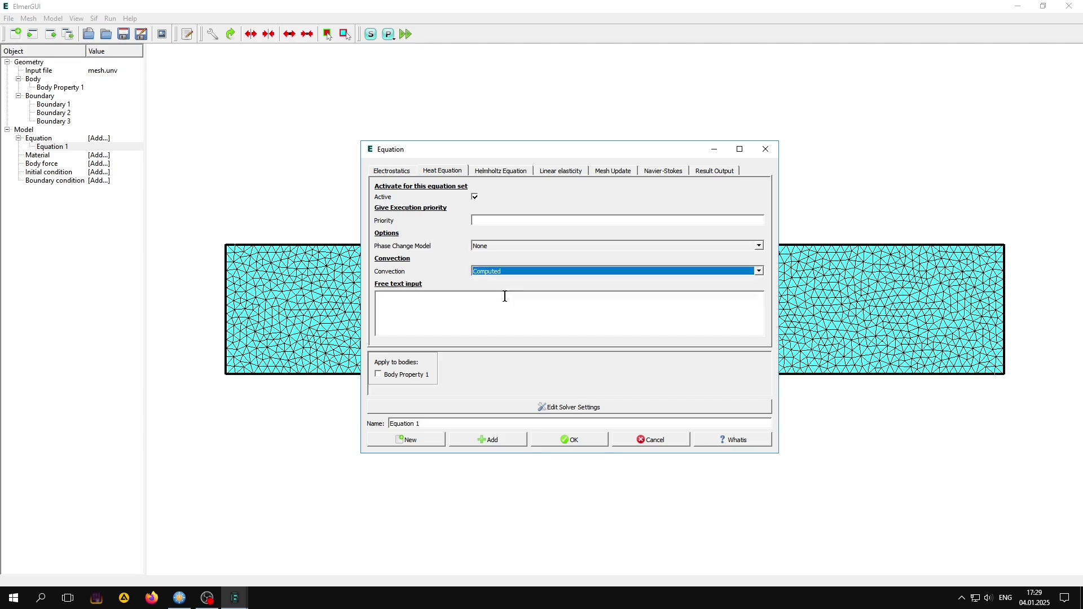
# Step: Set the Heat Equation solver's nonlinear max iterations to 1
pyautogui.click(624, 407)
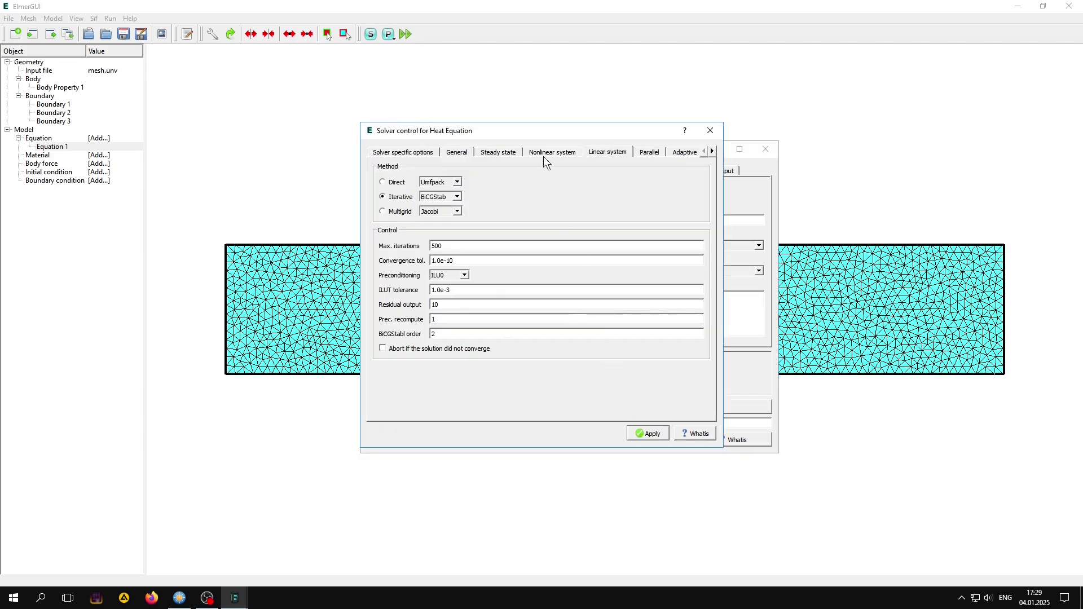
pyautogui.click(545, 156)
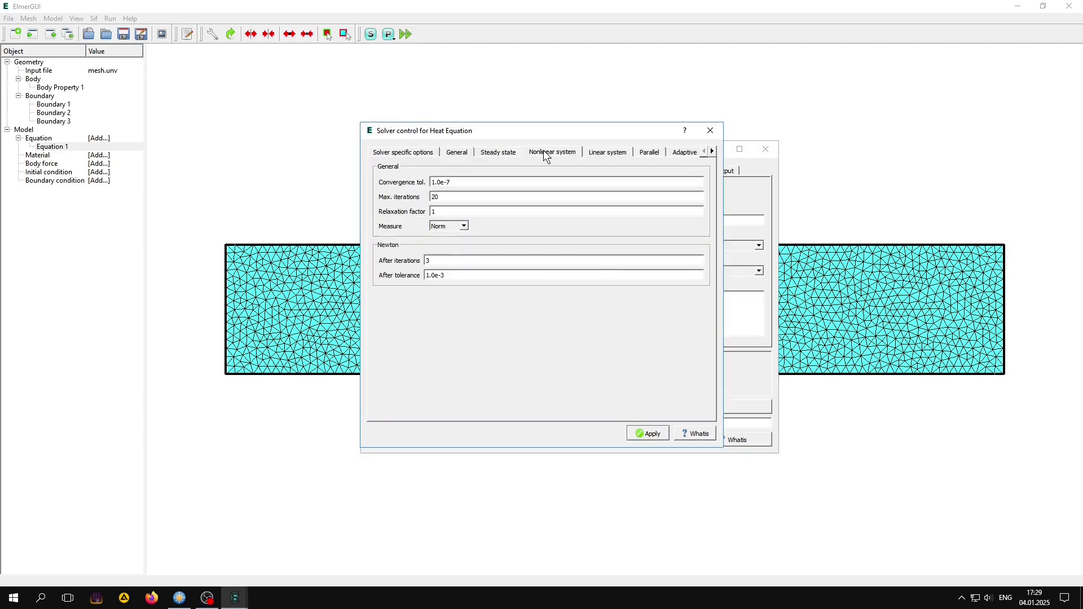
pyautogui.doubleClick(451, 196)
pyautogui.write('1')
pyautogui.click(642, 433)
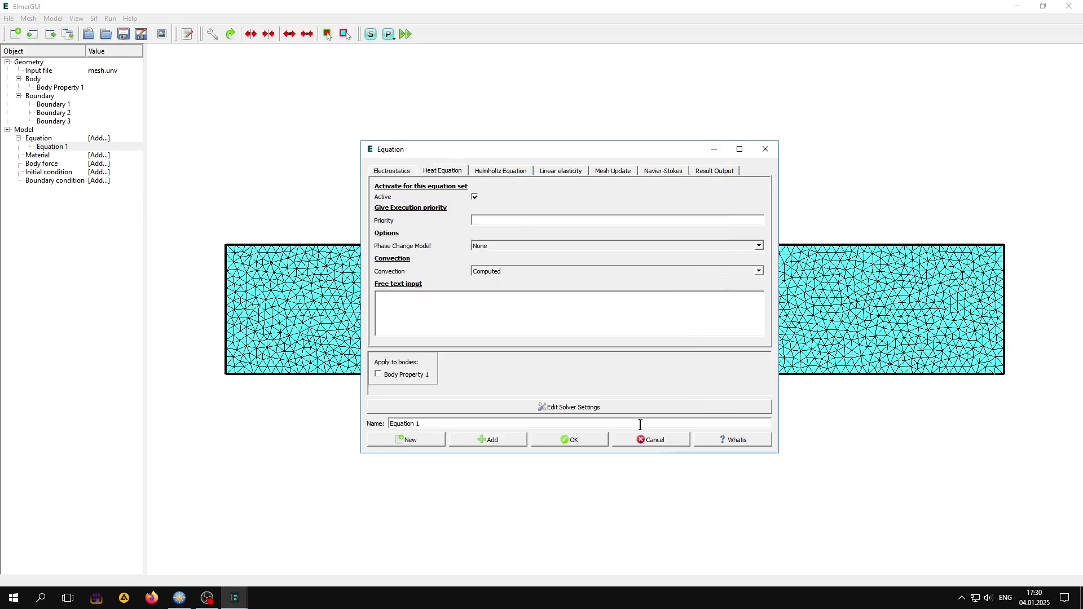
# Step: Set the Navier-Stokes solver's nonlinear max iterations to 1
pyautogui.click(670, 172)
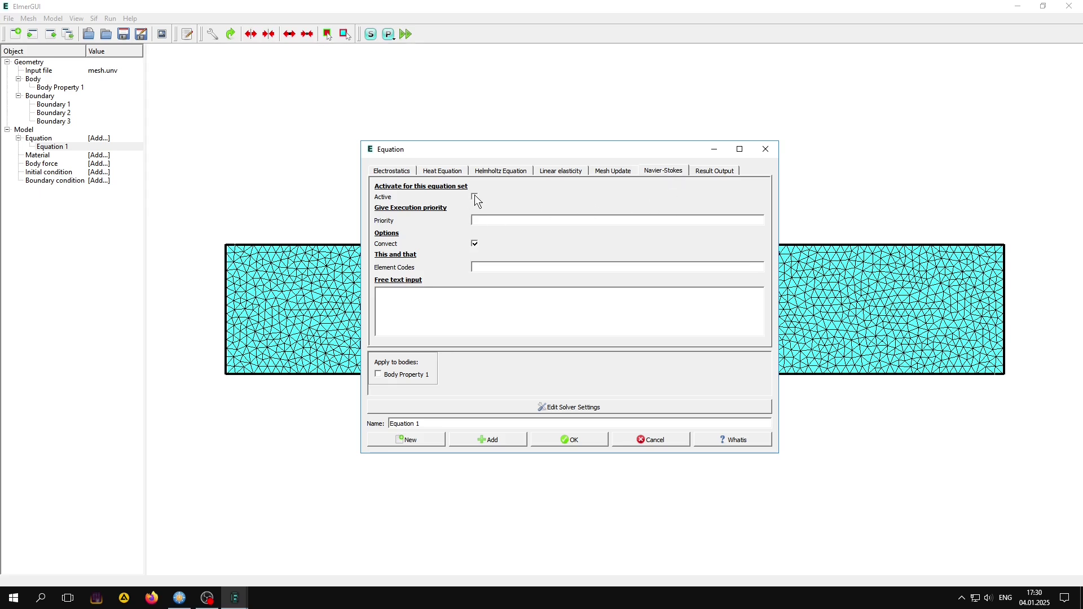
pyautogui.click(606, 403)
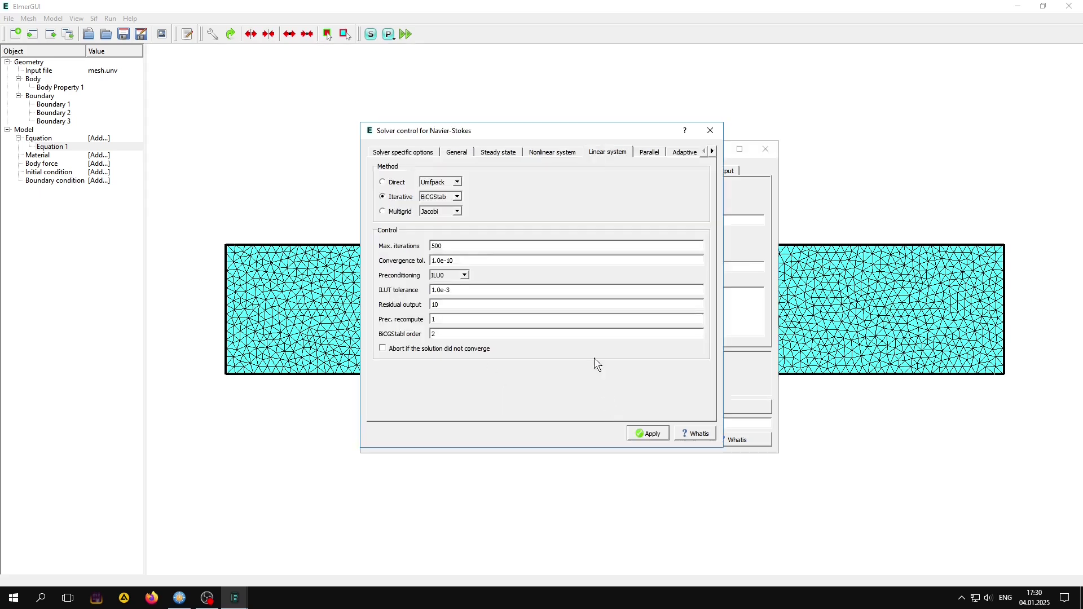
pyautogui.click(538, 153)
pyautogui.moveTo(461, 197); pyautogui.dragTo(415, 203)
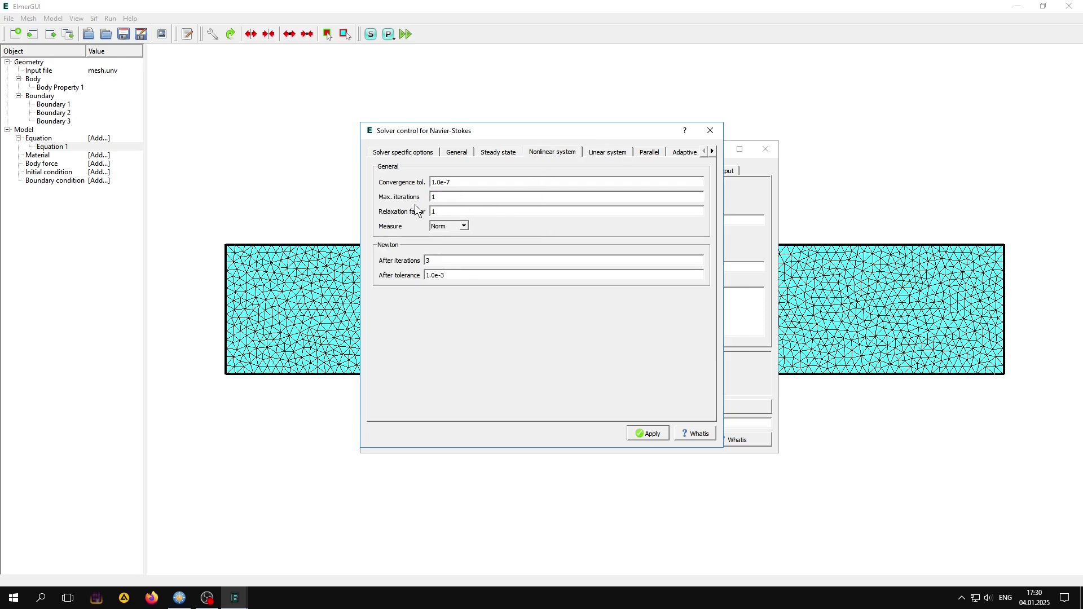
pyautogui.click(637, 435)
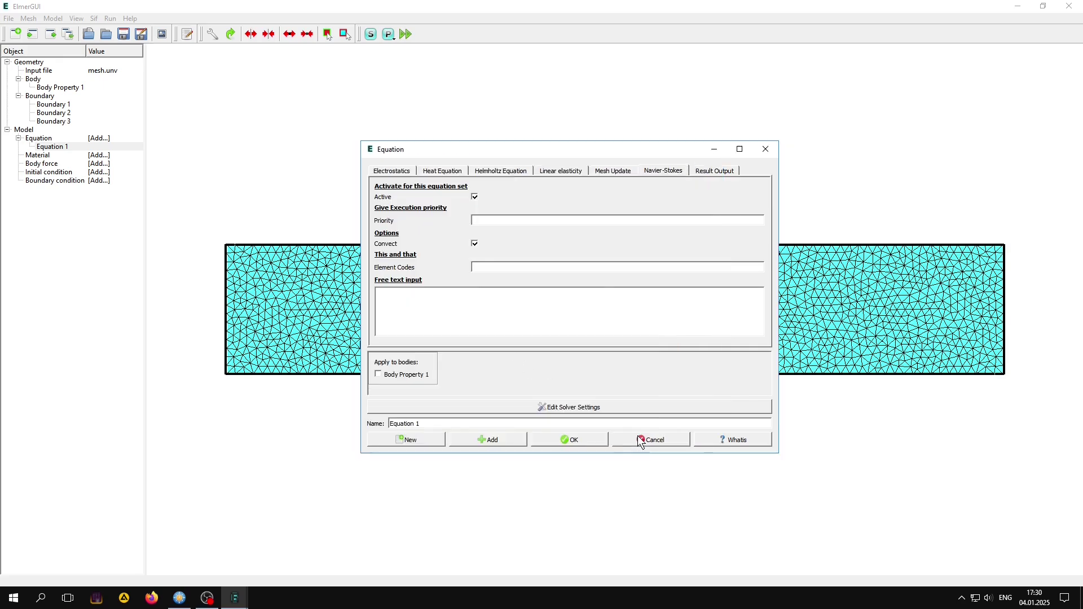
# Step: Assign Equation 1 to Body Property 1 and close the equation settings
pyautogui.click(377, 375)
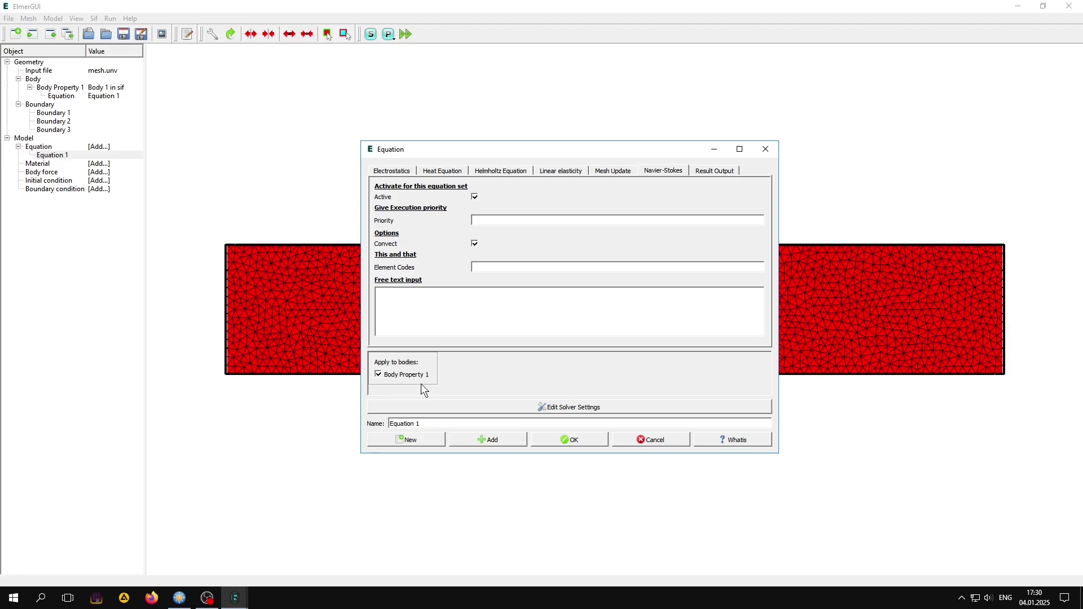
pyautogui.click(473, 441)
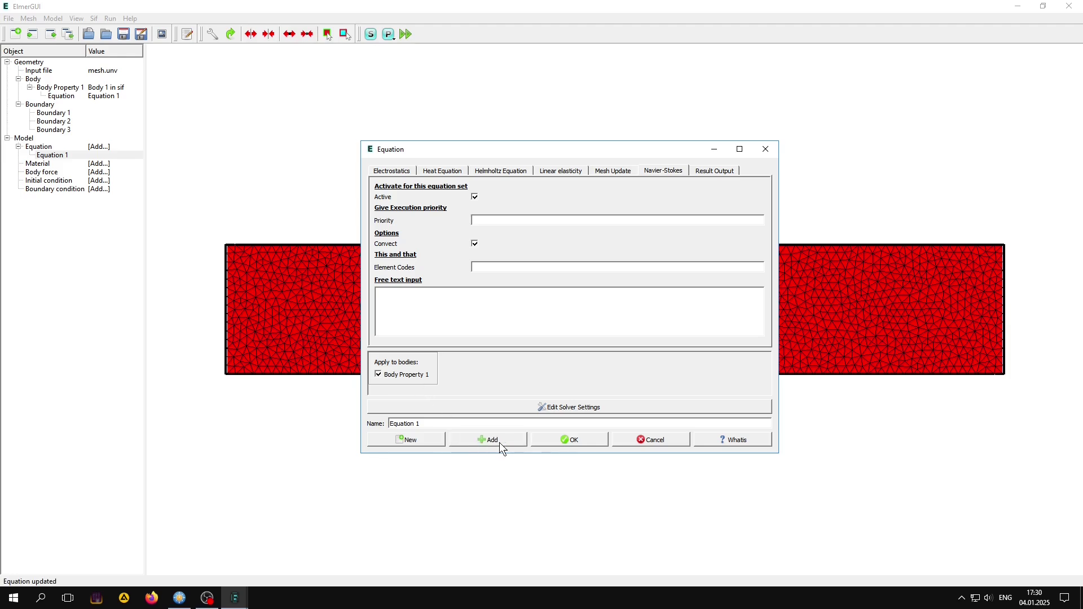
pyautogui.click(587, 436)
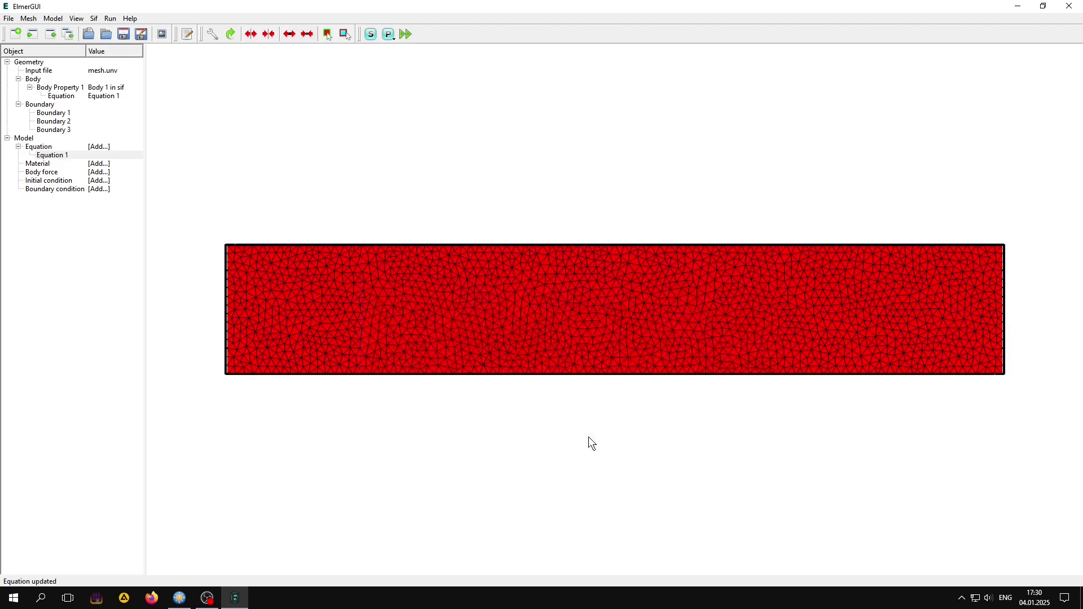
# Step: Add Material 1 filled from the library with Water (room temperature) properties, density 998.3
pyautogui.click(54, 19)
pyautogui.moveTo(67, 66)
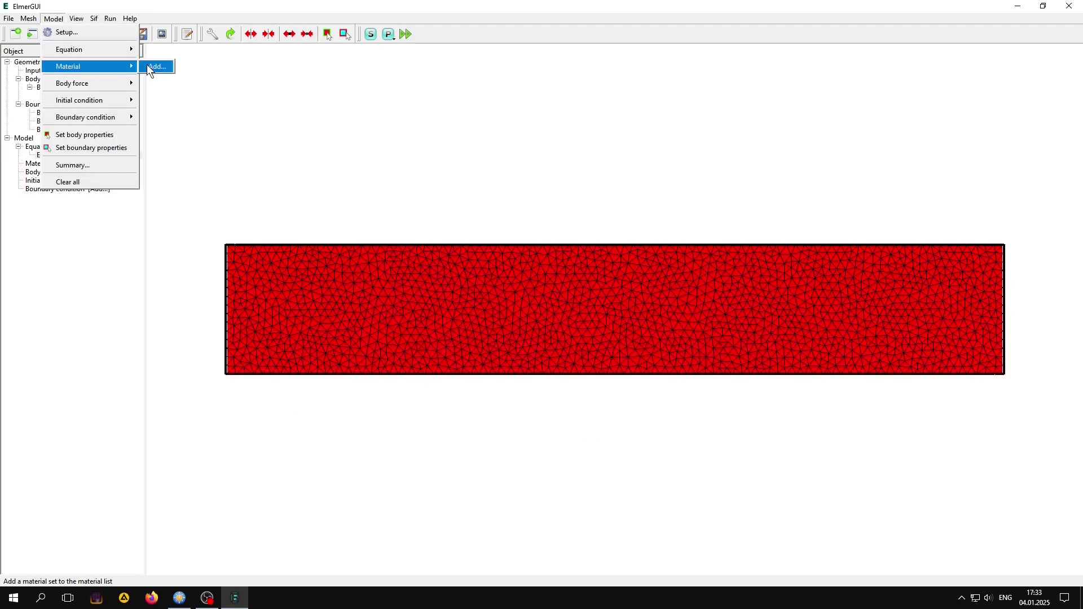
pyautogui.click(146, 64)
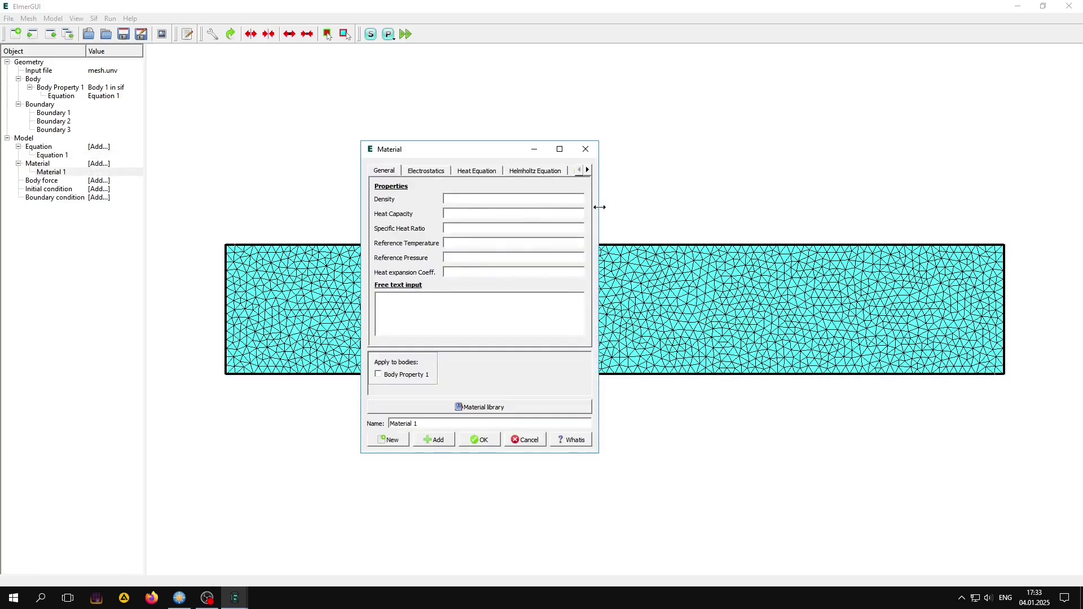
pyautogui.moveTo(598, 208)
pyautogui.mouseDown()
pyautogui.moveTo(708, 213)
pyautogui.moveTo(778, 285)
pyautogui.mouseUp()
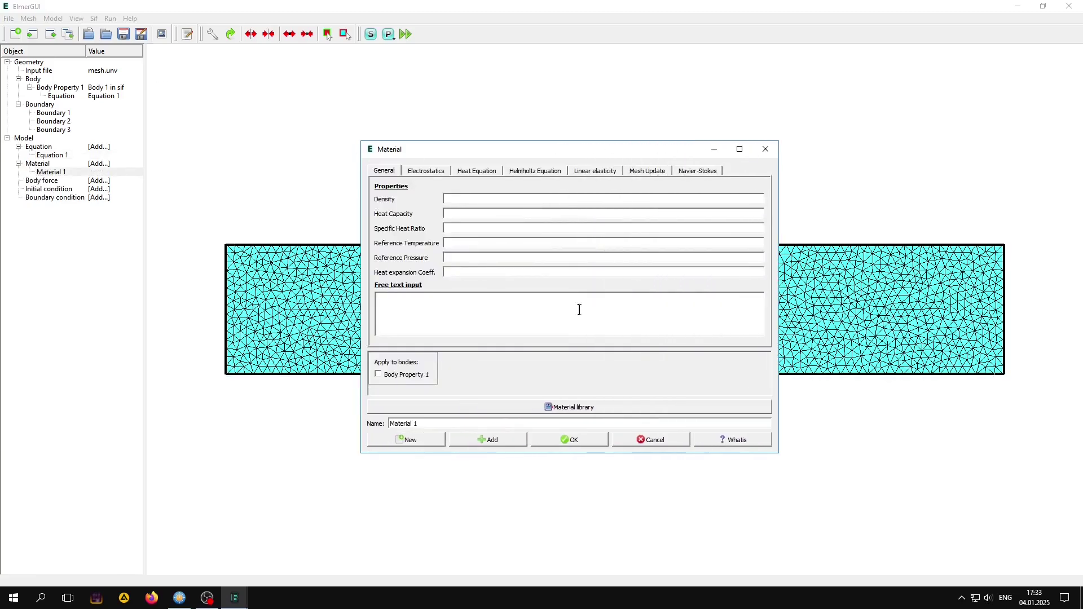
pyautogui.click(478, 404)
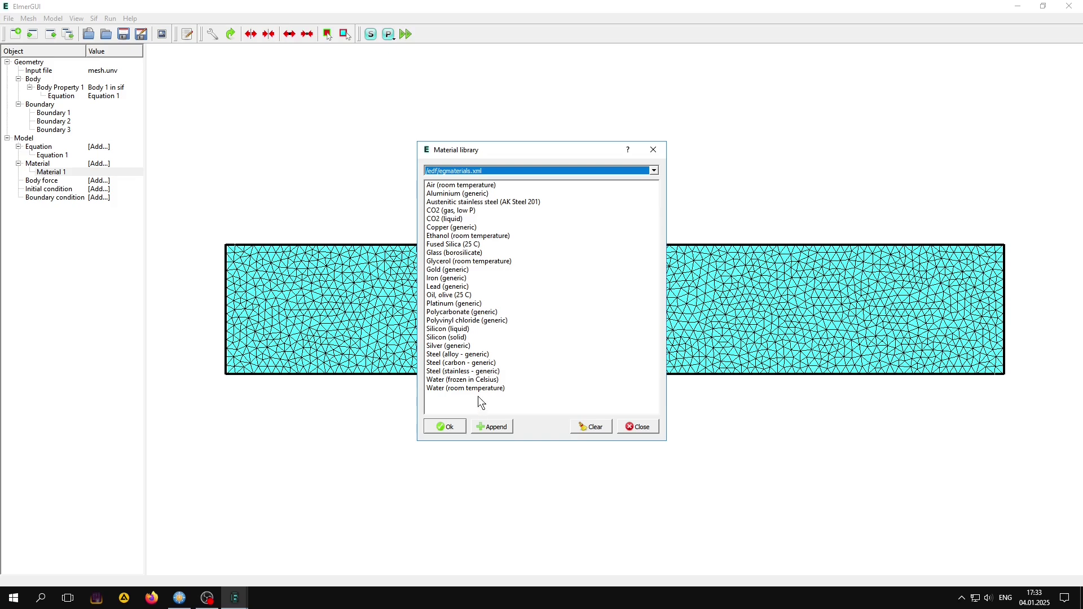
pyautogui.click(447, 389)
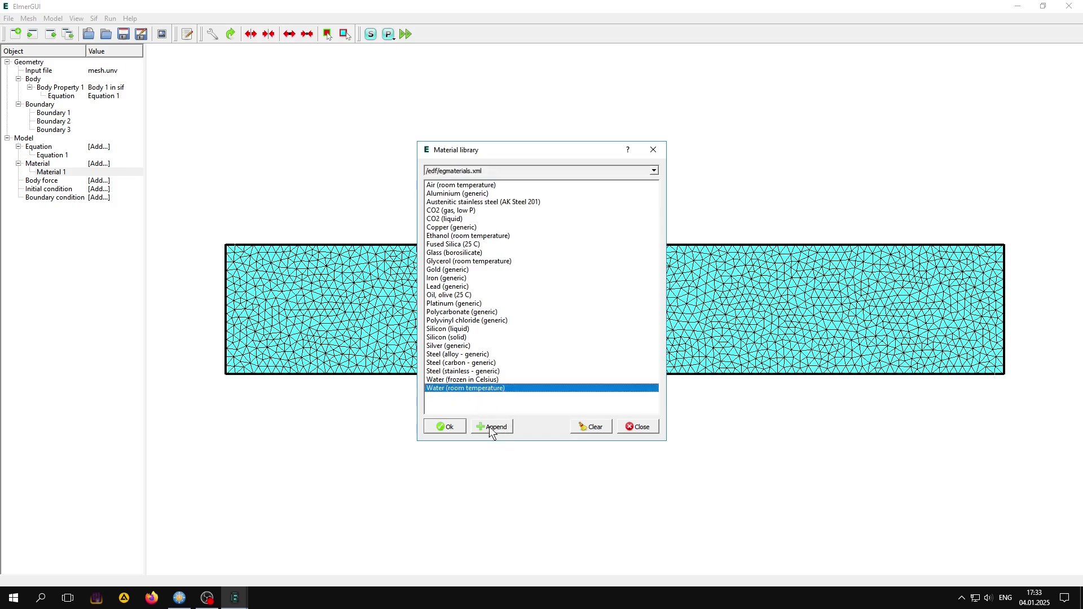
pyautogui.click(445, 429)
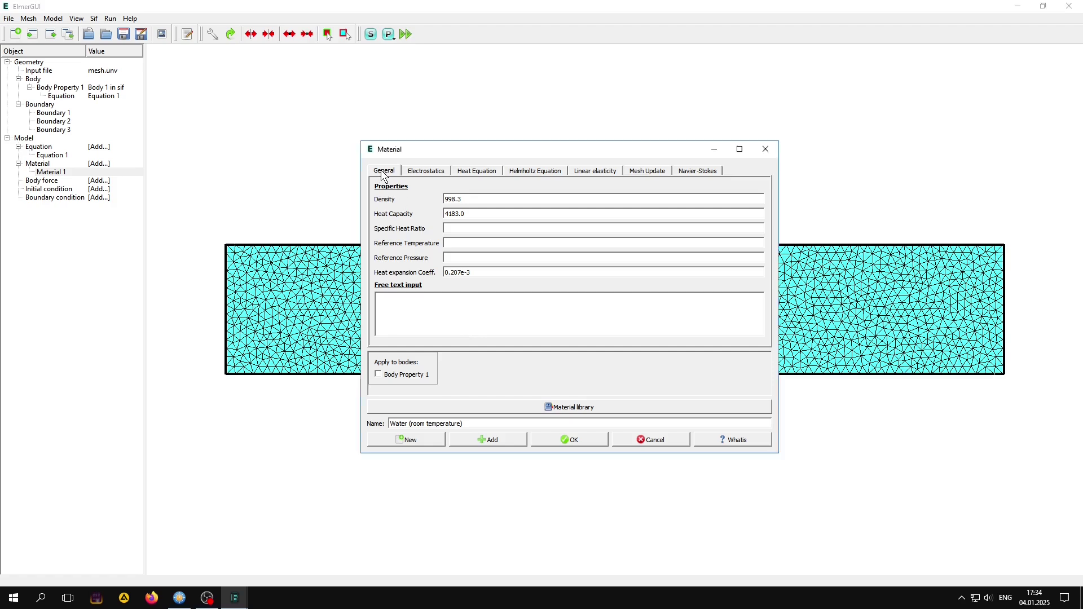
# Step: Enter the water's reference temperature and change its Navier-Stokes viscosity to 1040e-6
pyautogui.click(457, 243)
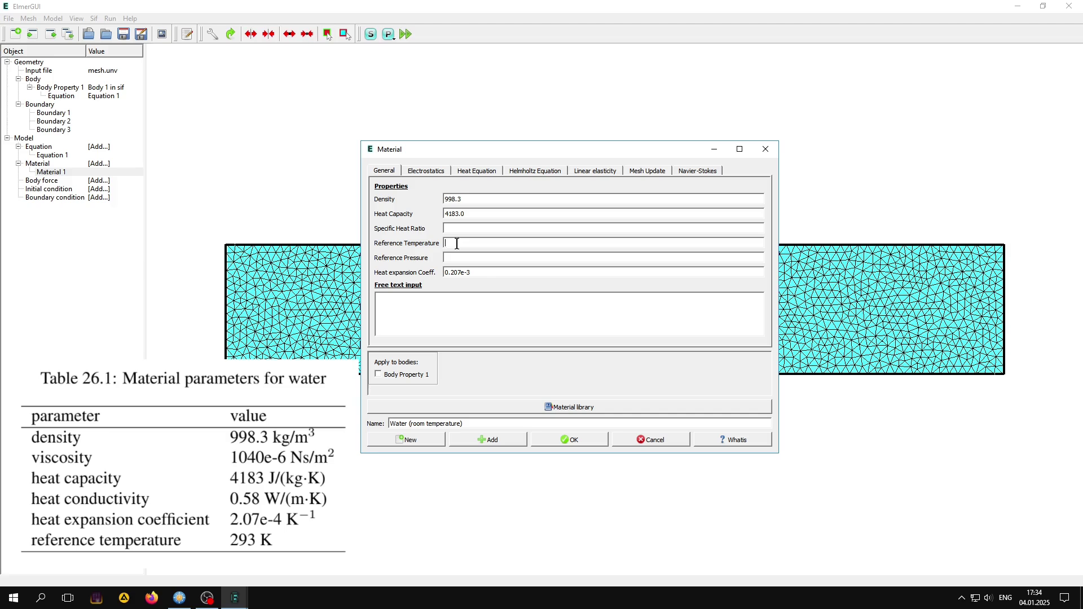
pyautogui.write('293')
pyautogui.click(474, 171)
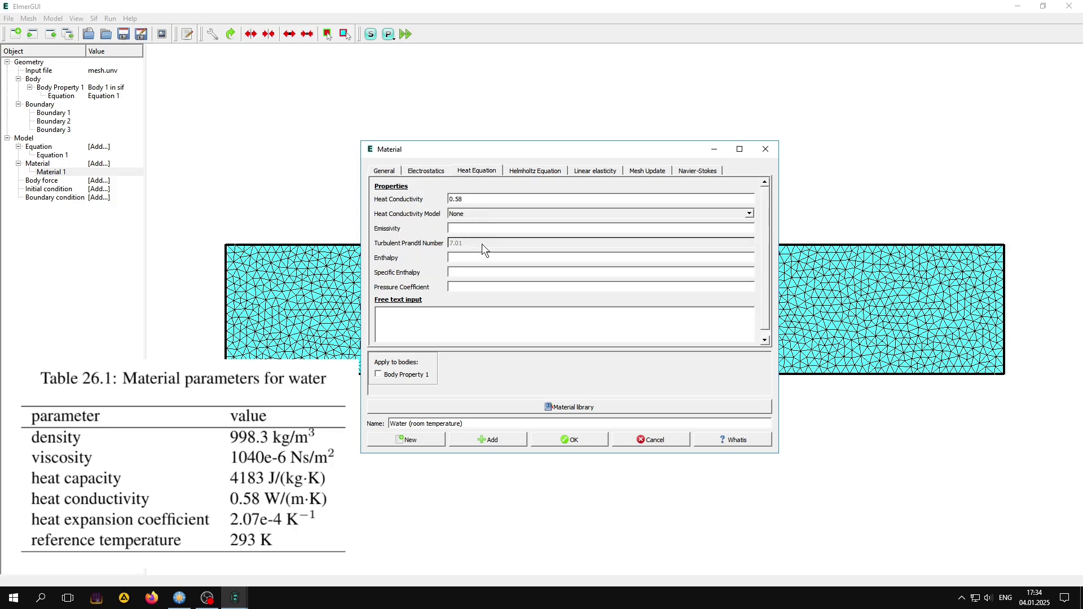
pyautogui.click(696, 172)
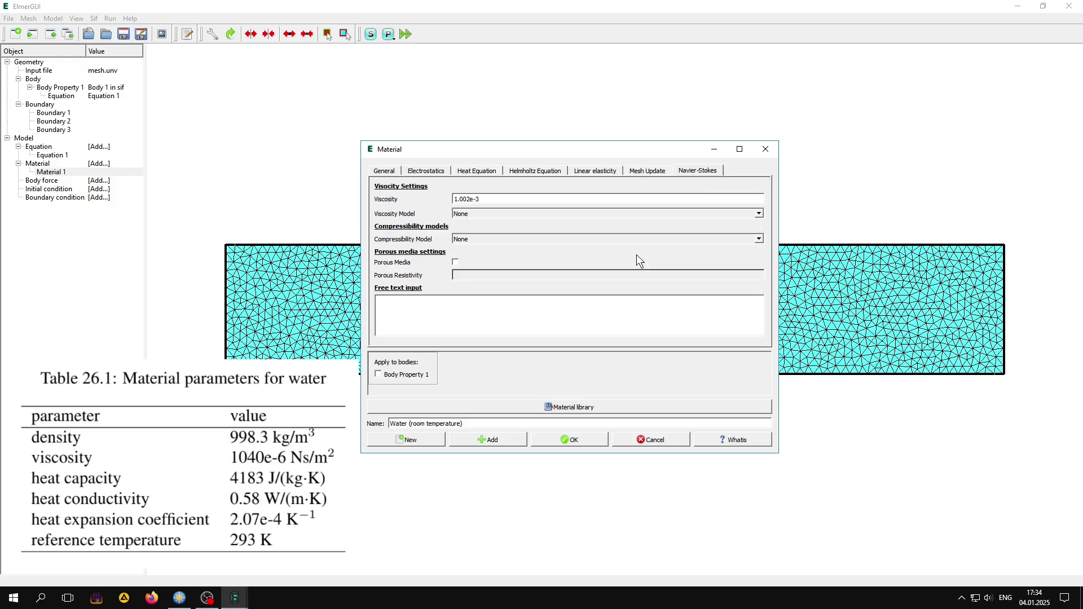
pyautogui.moveTo(488, 200); pyautogui.dragTo(445, 204)
pyautogui.write('6')
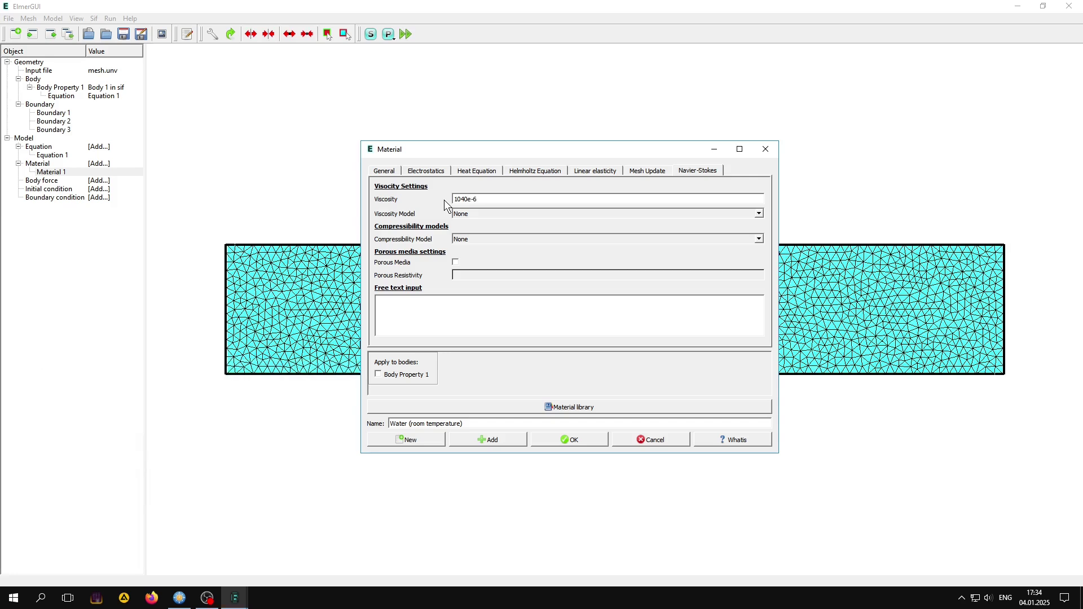
# Step: Assign the water material to Body Property 1 and store it
pyautogui.click(377, 375)
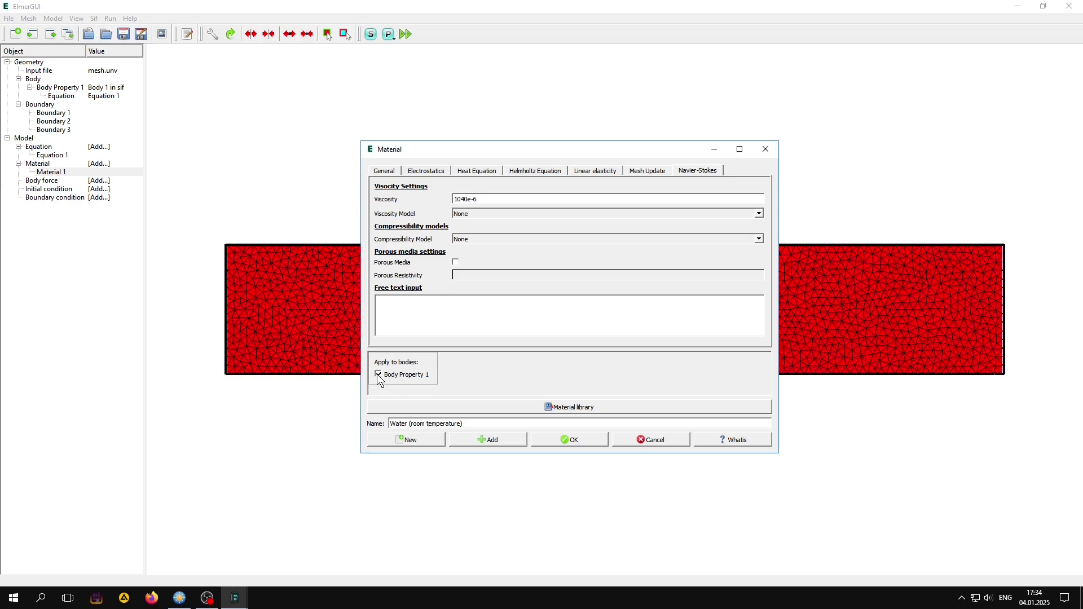
pyautogui.click(485, 444)
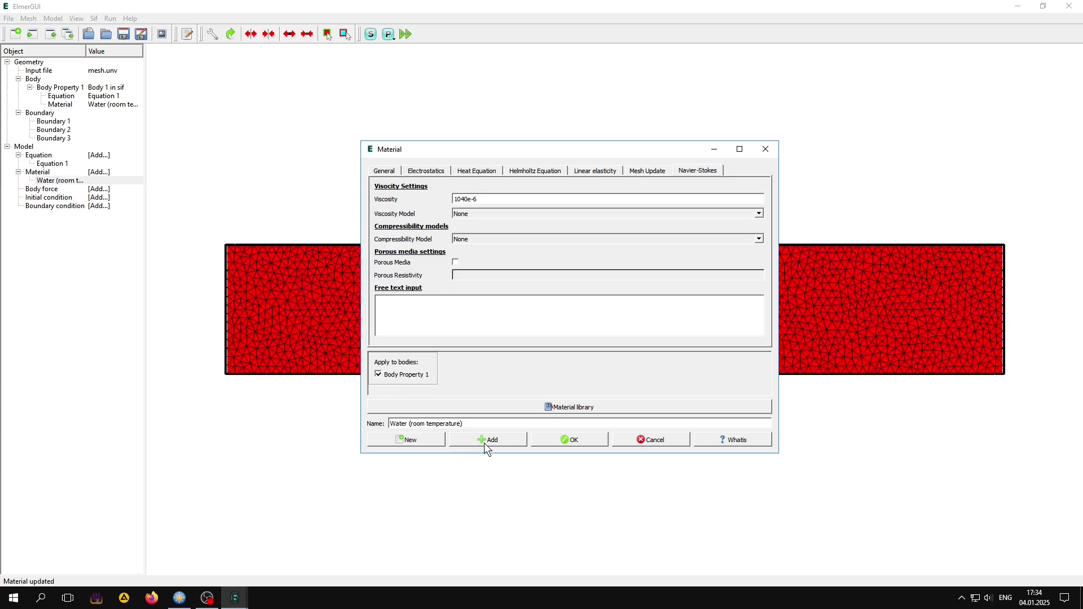
pyautogui.click(570, 439)
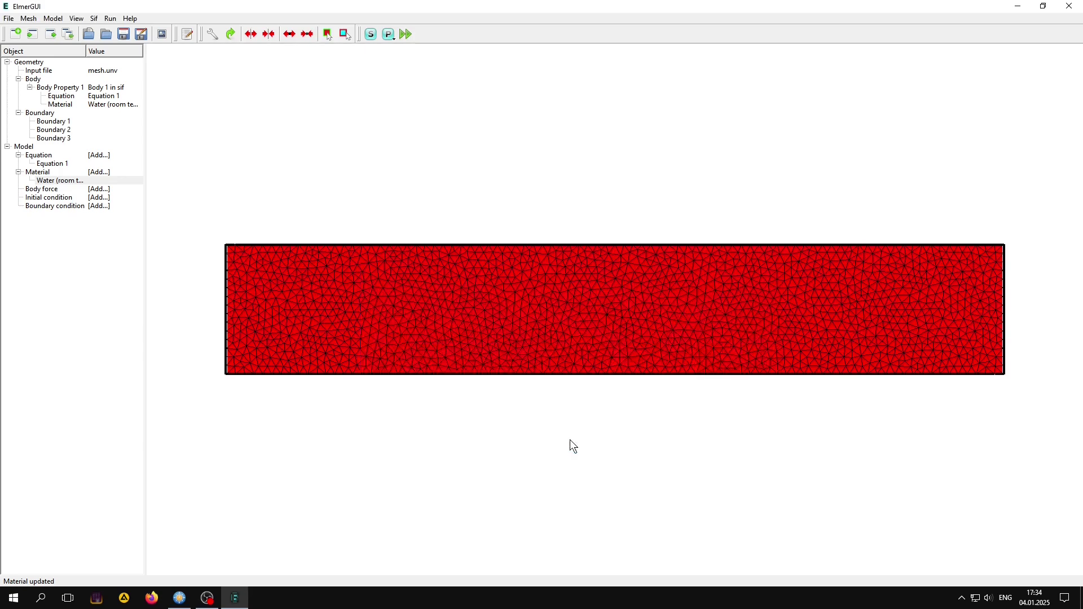
pyautogui.click(60, 20)
pyautogui.moveTo(72, 82)
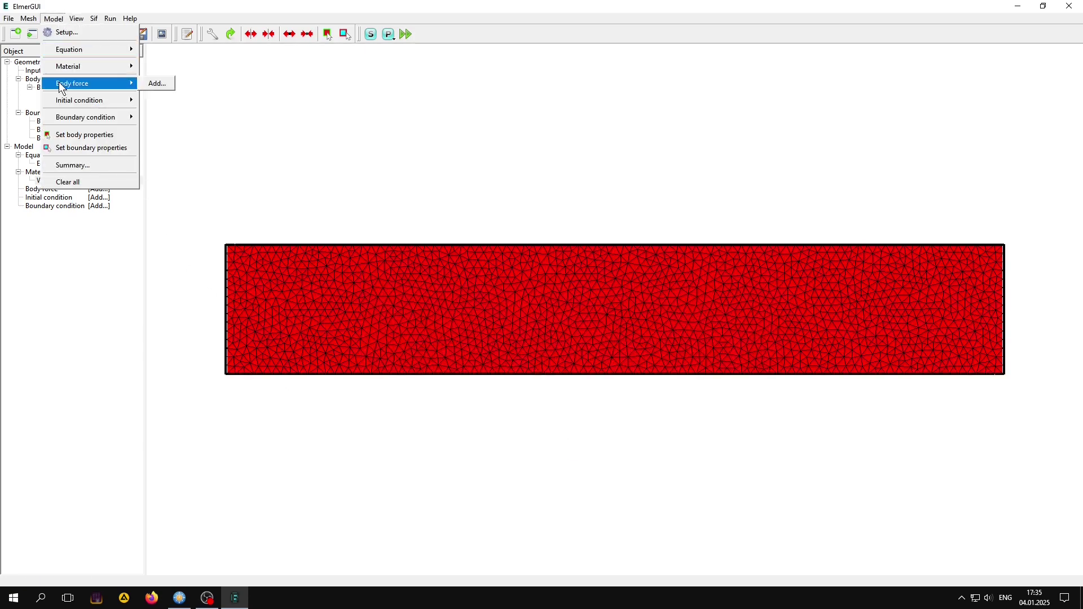
# Step: Add BodyForce 1 with Navier-Stokes Boussinesq enabled, applied to Body Property 1
pyautogui.click(147, 82)
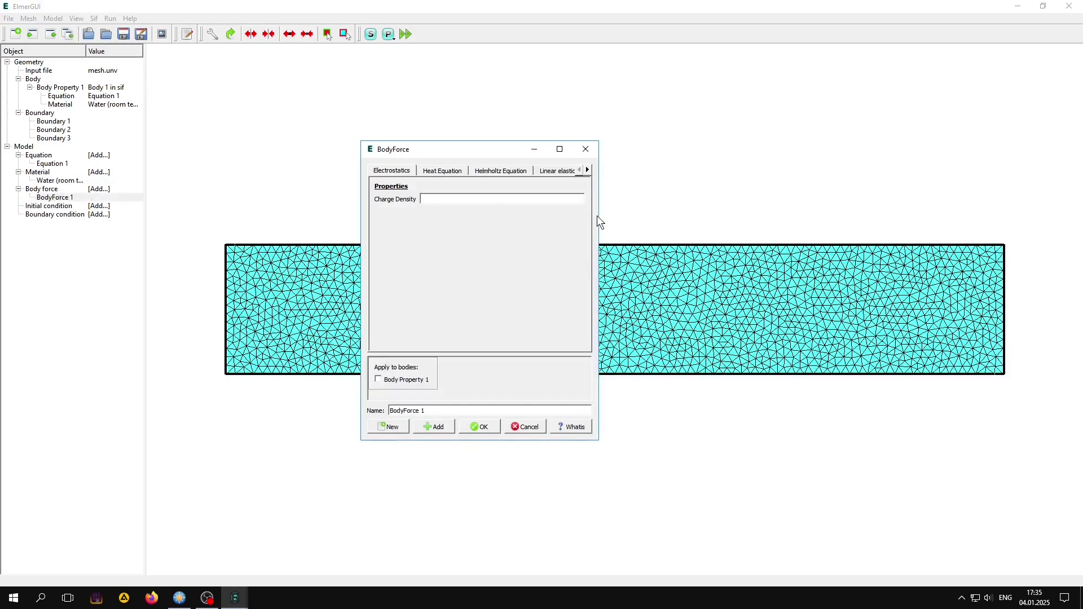
pyautogui.moveTo(599, 216); pyautogui.dragTo(784, 221)
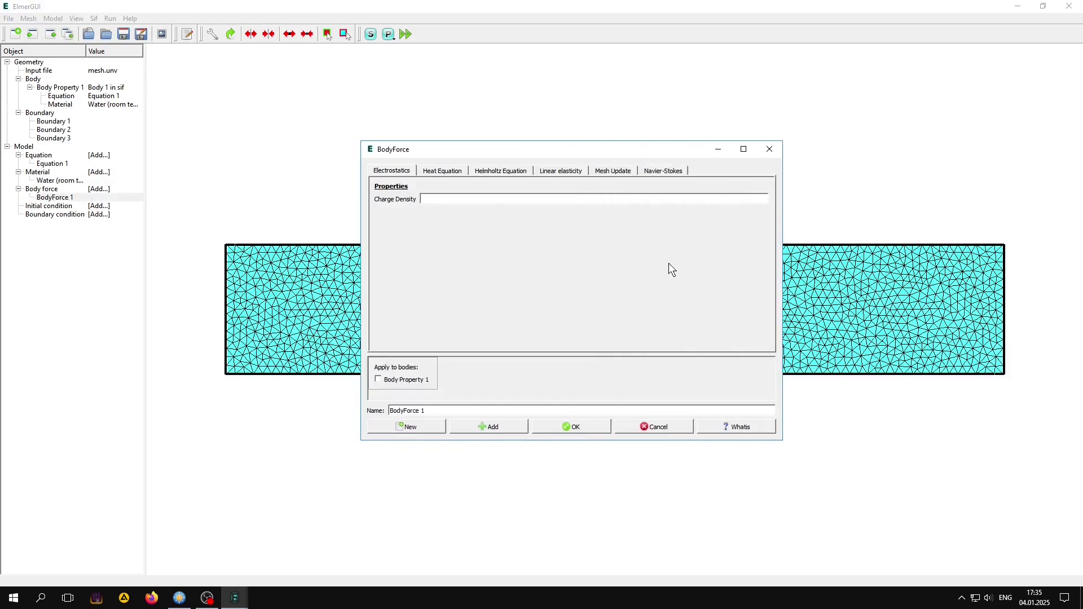
pyautogui.click(657, 171)
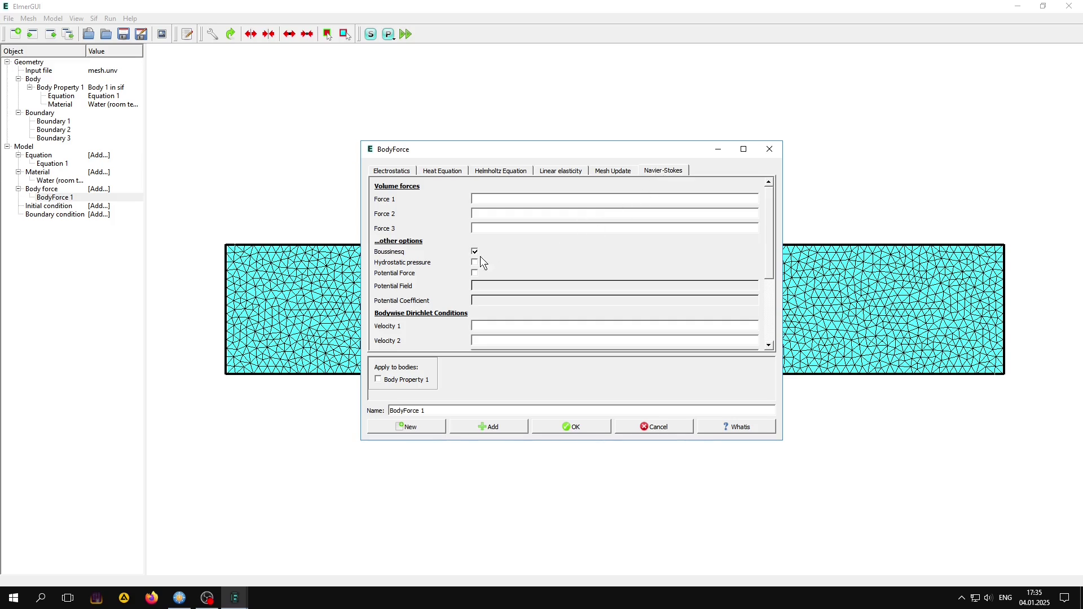
pyautogui.click(379, 380)
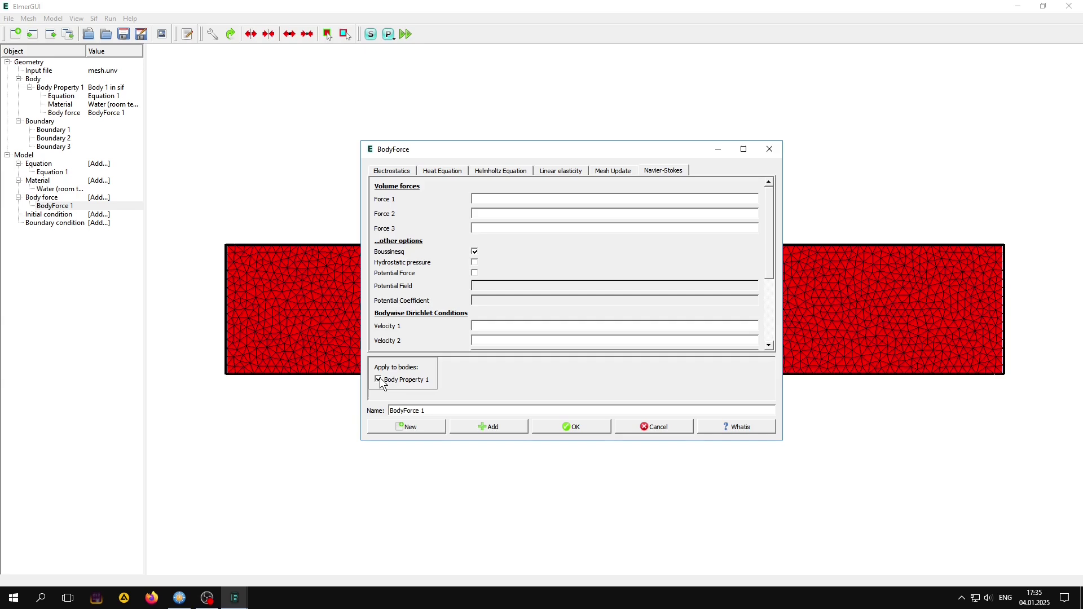
pyautogui.click(516, 427)
pyautogui.click(576, 428)
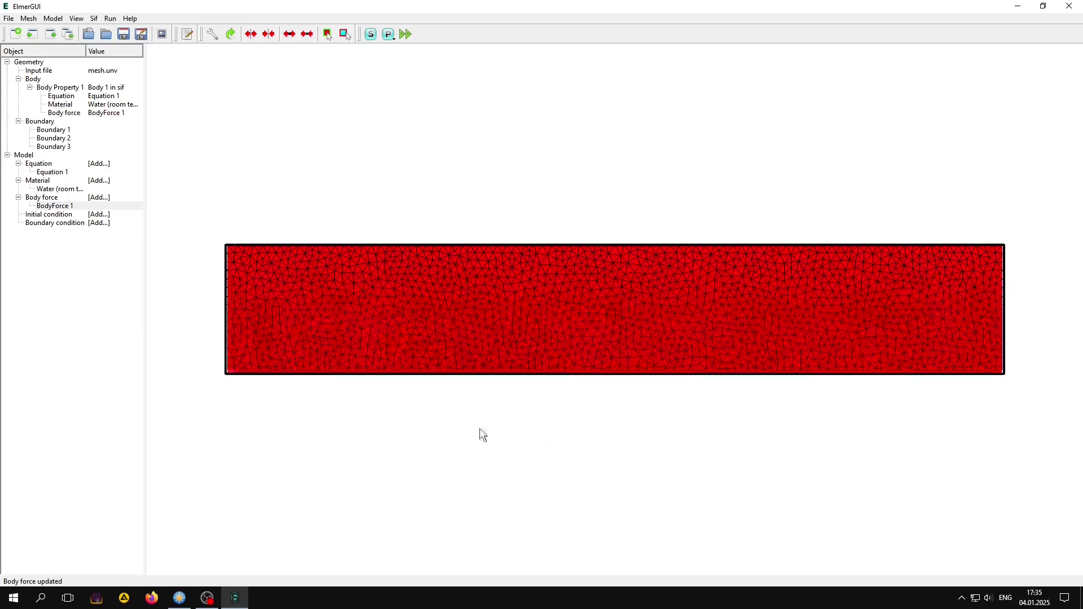
# Step: Create a new initial condition and enter its starting Heat Equation temperature
pyautogui.click(52, 20)
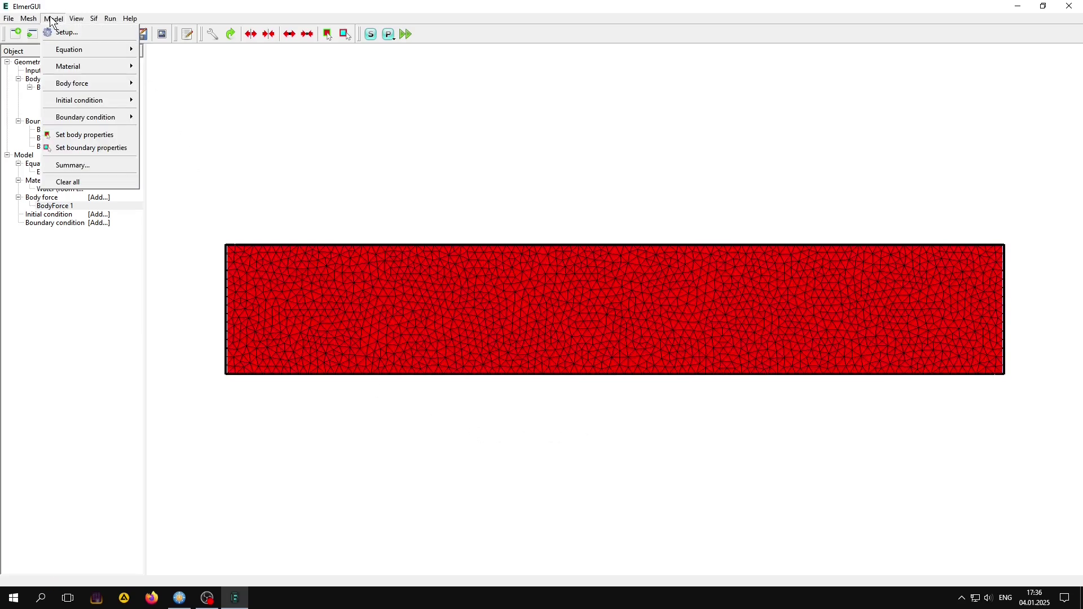
pyautogui.moveTo(80, 100)
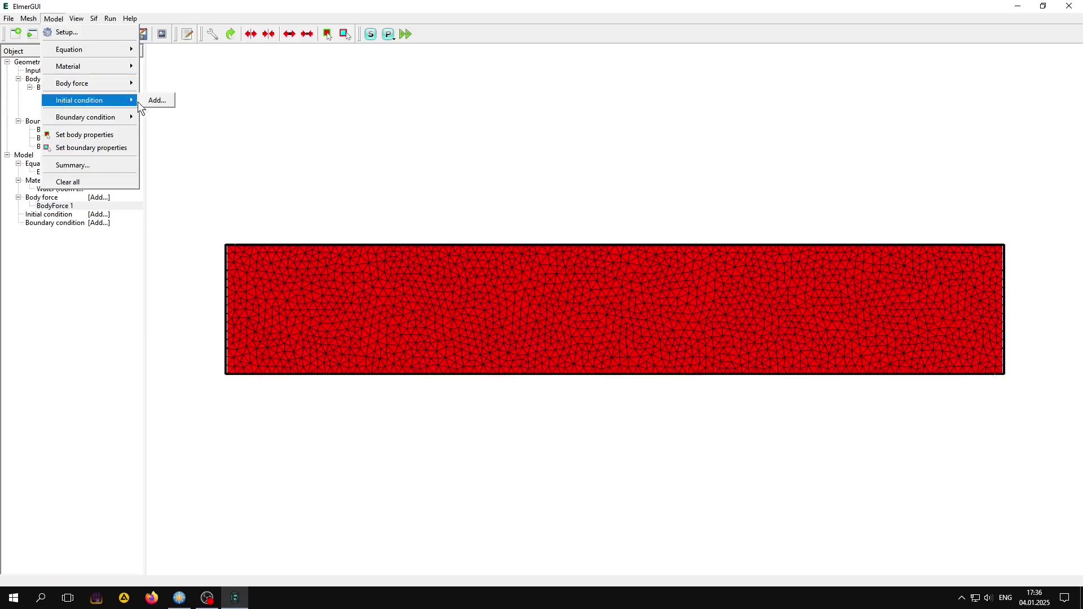
pyautogui.click(157, 100)
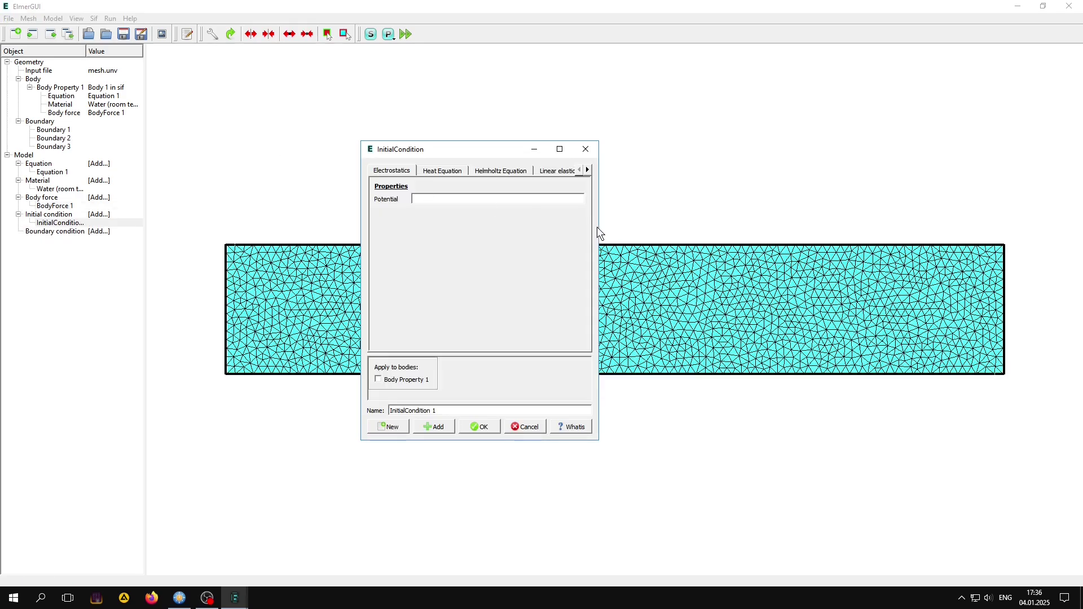
pyautogui.moveTo(597, 228); pyautogui.dragTo(763, 227)
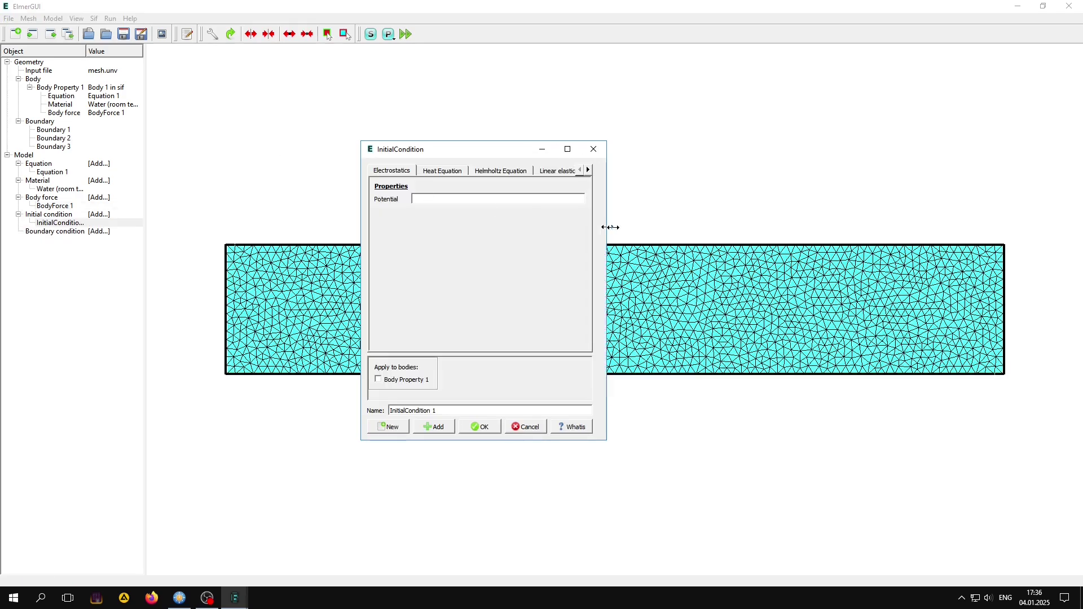
pyautogui.click(442, 170)
pyautogui.click(435, 197)
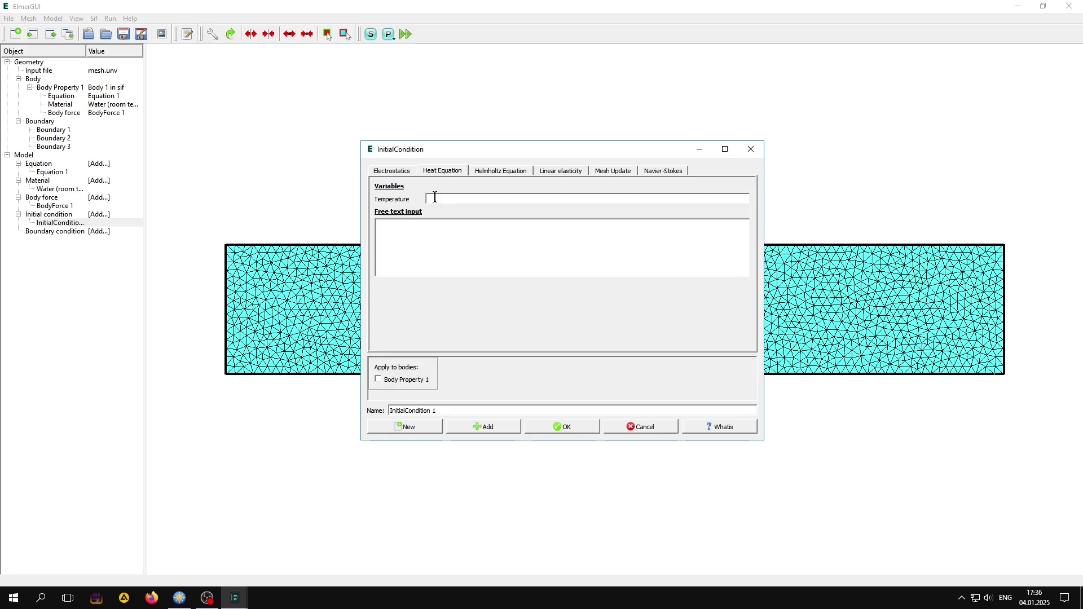
pyautogui.write('293')
# Step: Set initial Velocity 1 to 1.0e-9 and apply the condition to Body Property 1
pyautogui.click(663, 171)
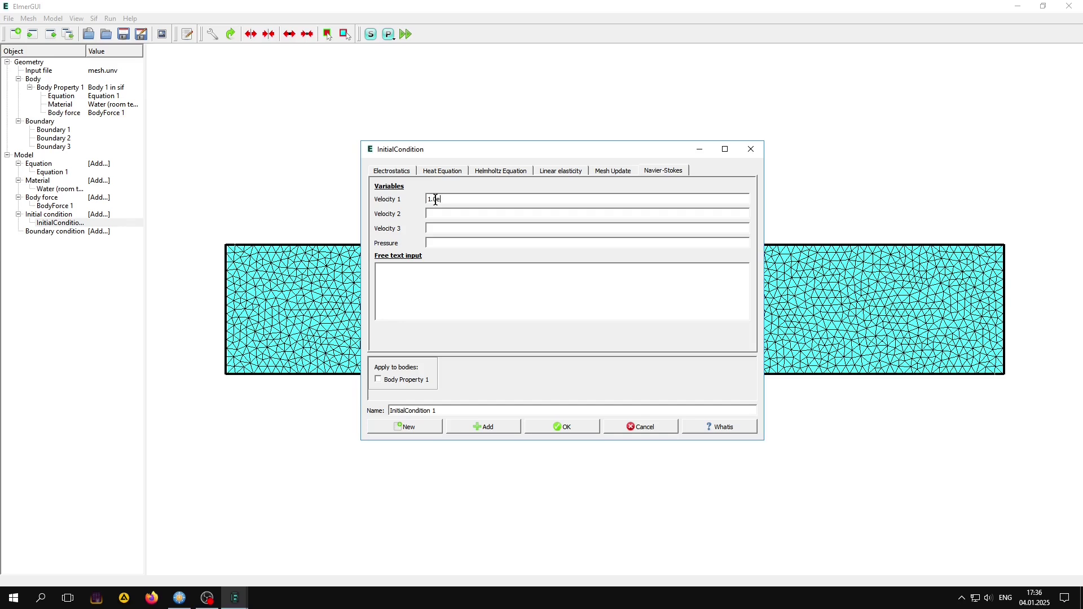
pyautogui.write('-9')
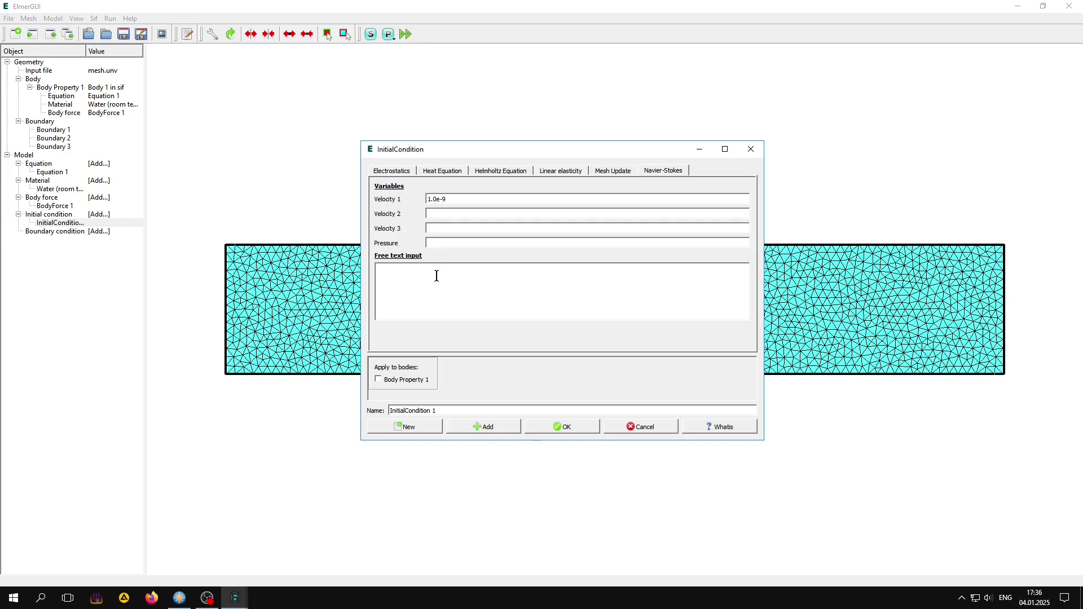
pyautogui.click(377, 379)
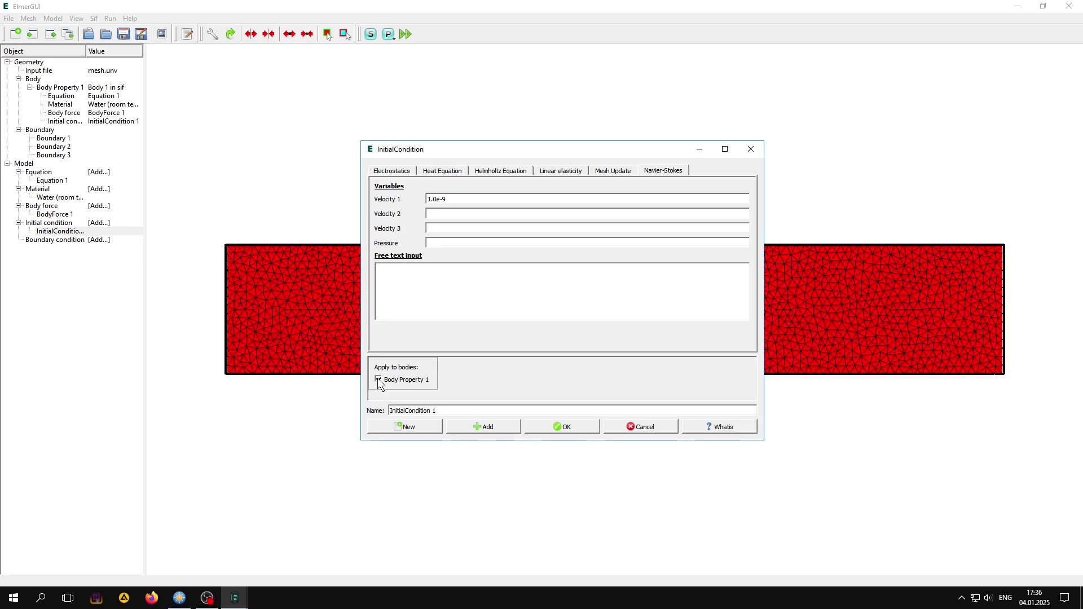
pyautogui.click(495, 426)
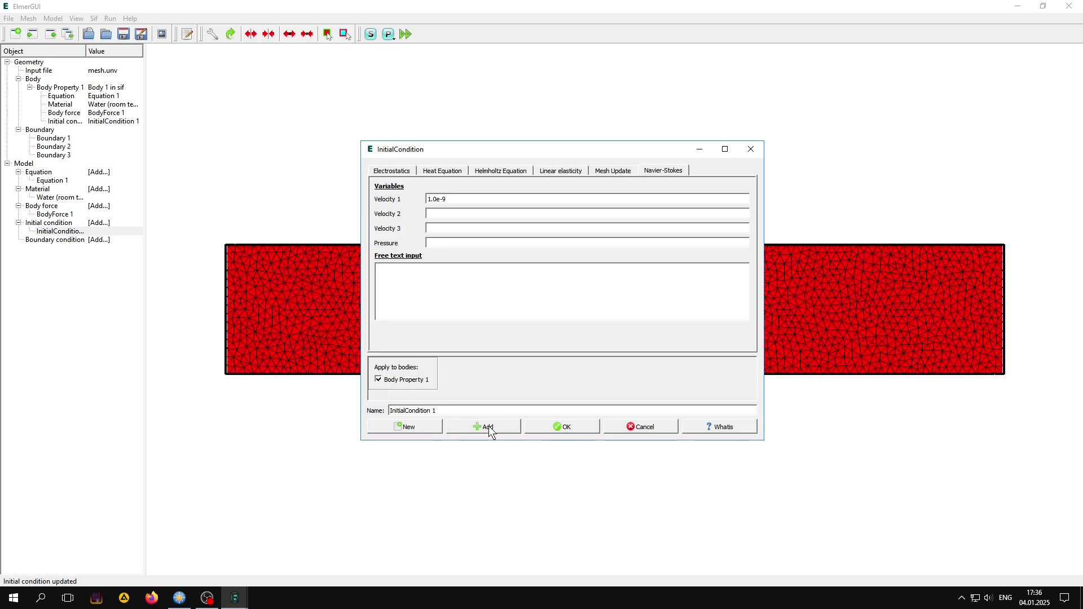
pyautogui.click(563, 425)
pyautogui.click(53, 19)
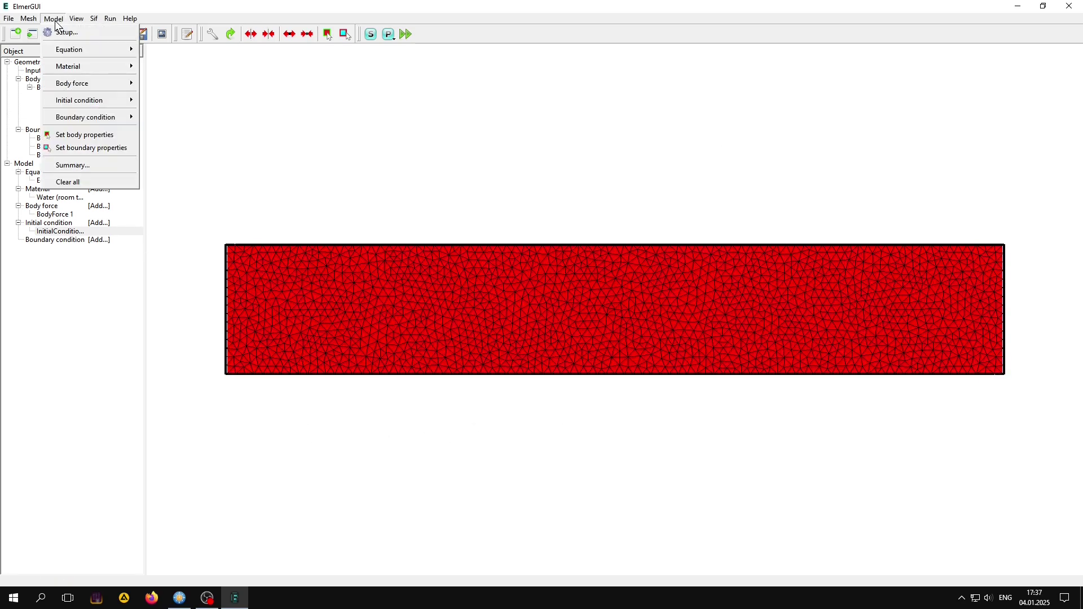
pyautogui.moveTo(85, 117)
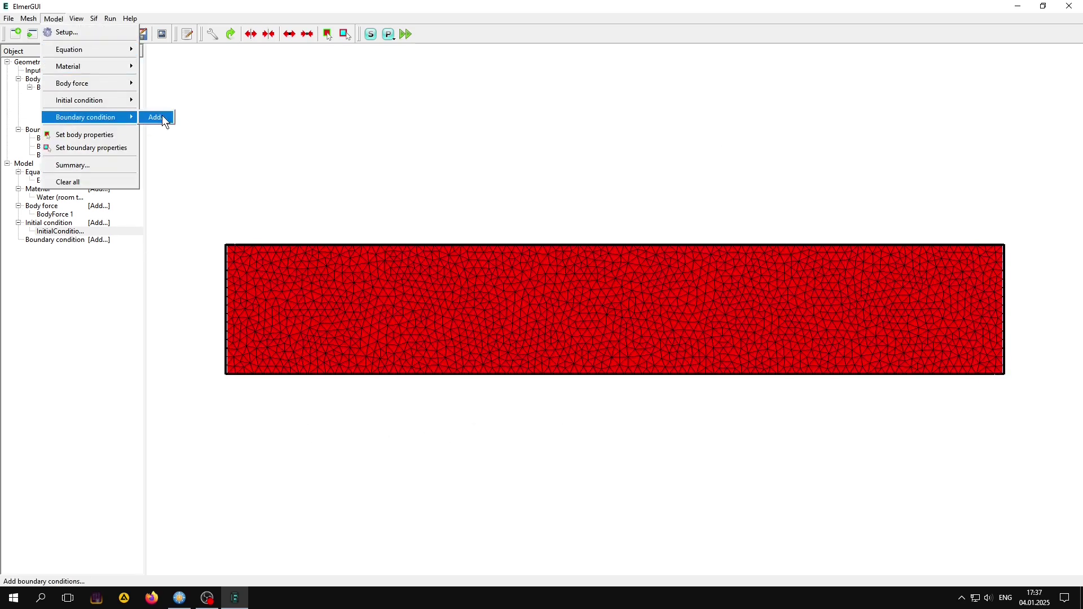
# Step: Create a boundary condition named niz with a fixed temperature of 293.5
pyautogui.click(161, 116)
pyautogui.moveTo(598, 241); pyautogui.dragTo(787, 244)
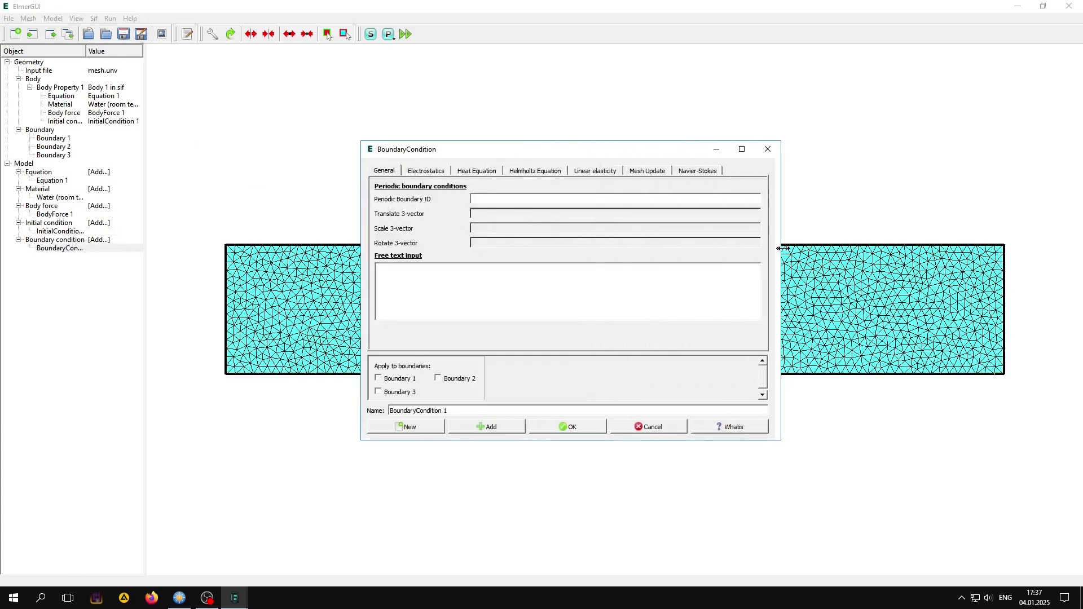
pyautogui.moveTo(468, 412); pyautogui.dragTo(364, 411)
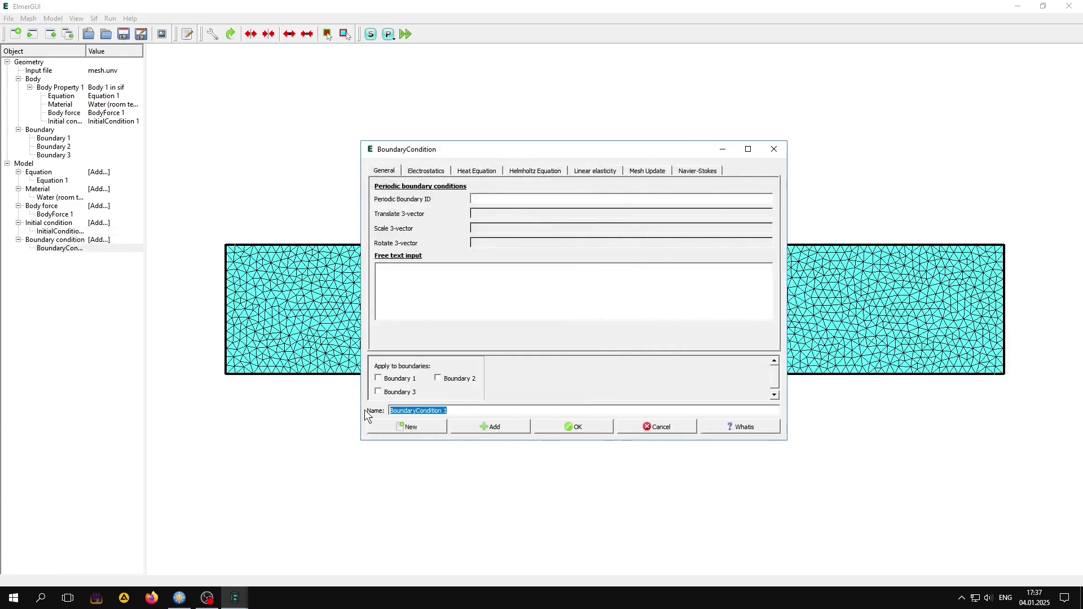
pyautogui.write('niz')
pyautogui.click(477, 171)
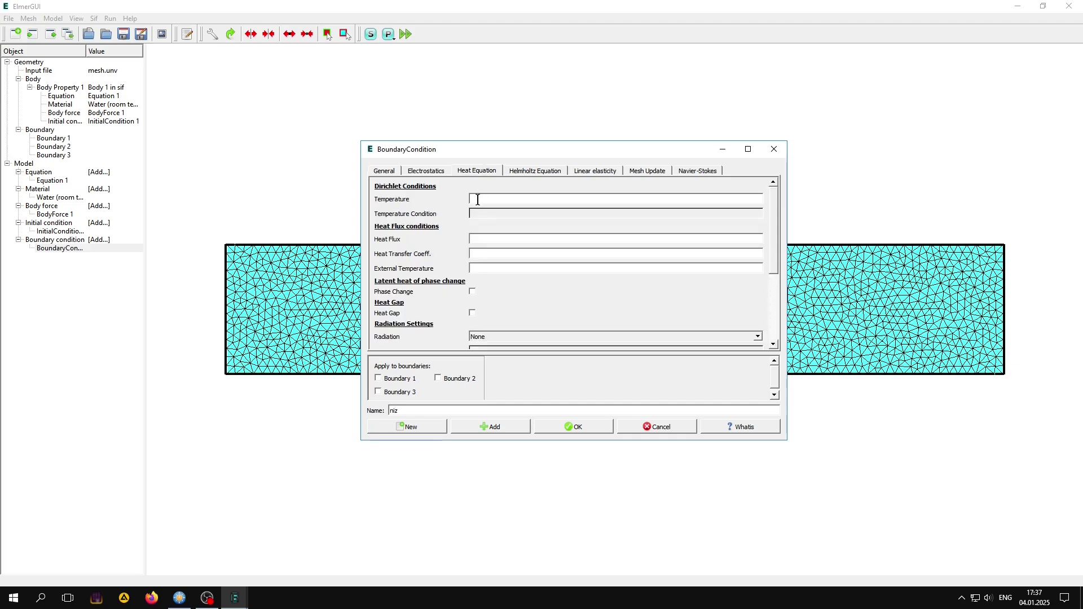
pyautogui.click(477, 199)
pyautogui.write('293.5')
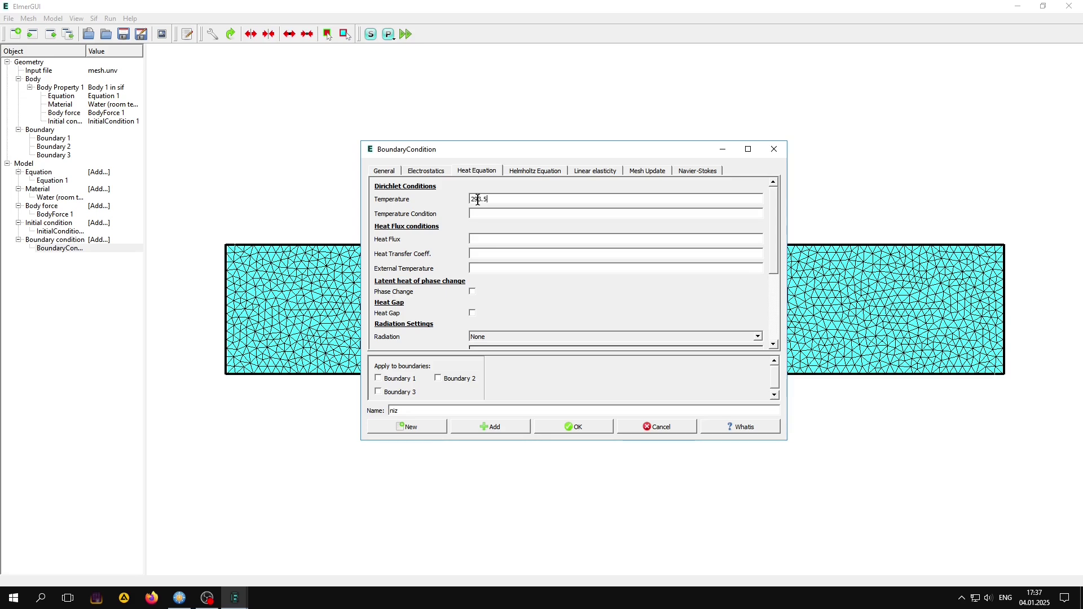
# Step: Fix niz's Velocity 1 and Velocity 2 at 0 and add it to the model
pyautogui.click(703, 169)
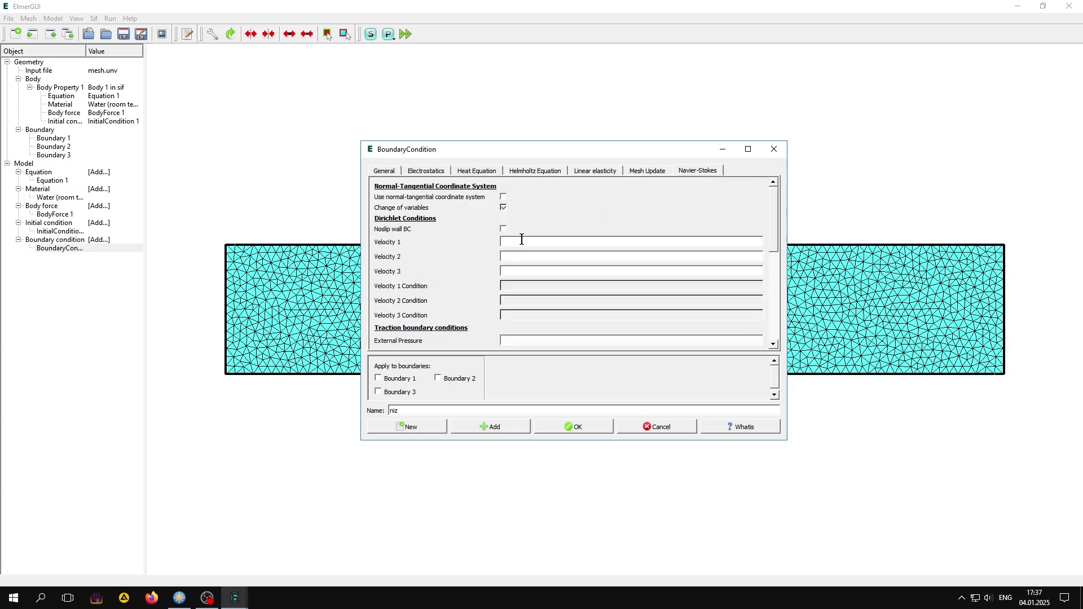
pyautogui.write('0')
pyautogui.click(514, 258)
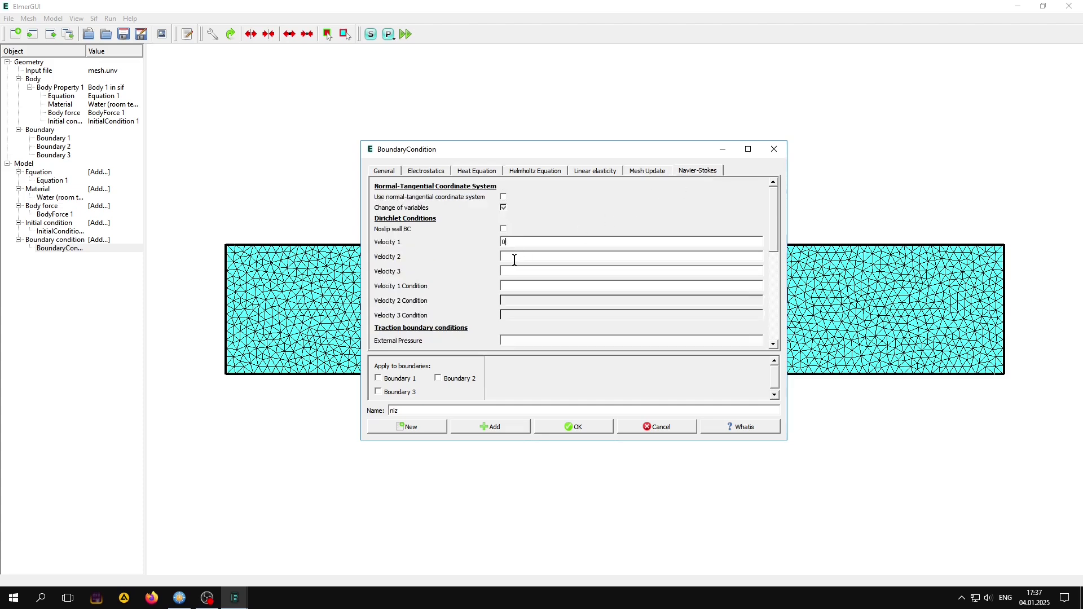
pyautogui.write('0')
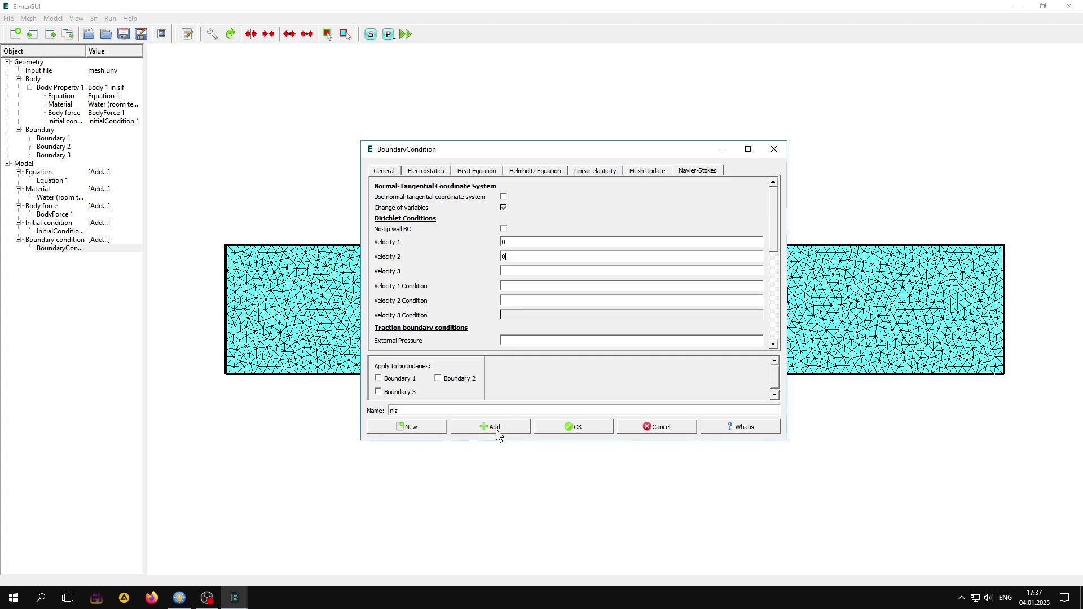
pyautogui.click(484, 427)
pyautogui.click(579, 429)
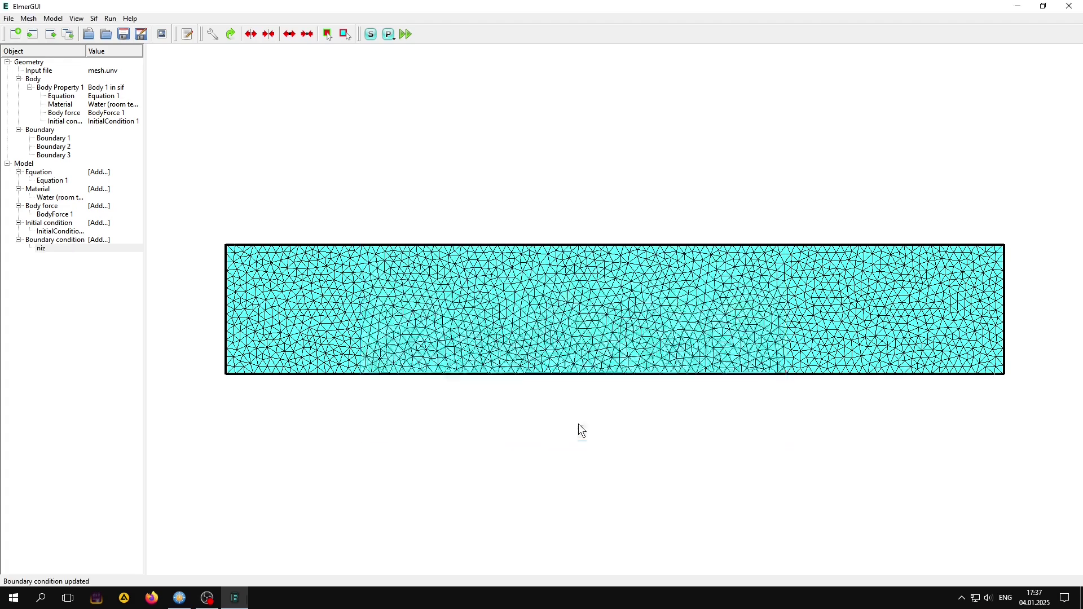
# Step: Create a boundary condition named ver with temperature 293
pyautogui.click(54, 19)
pyautogui.moveTo(85, 117)
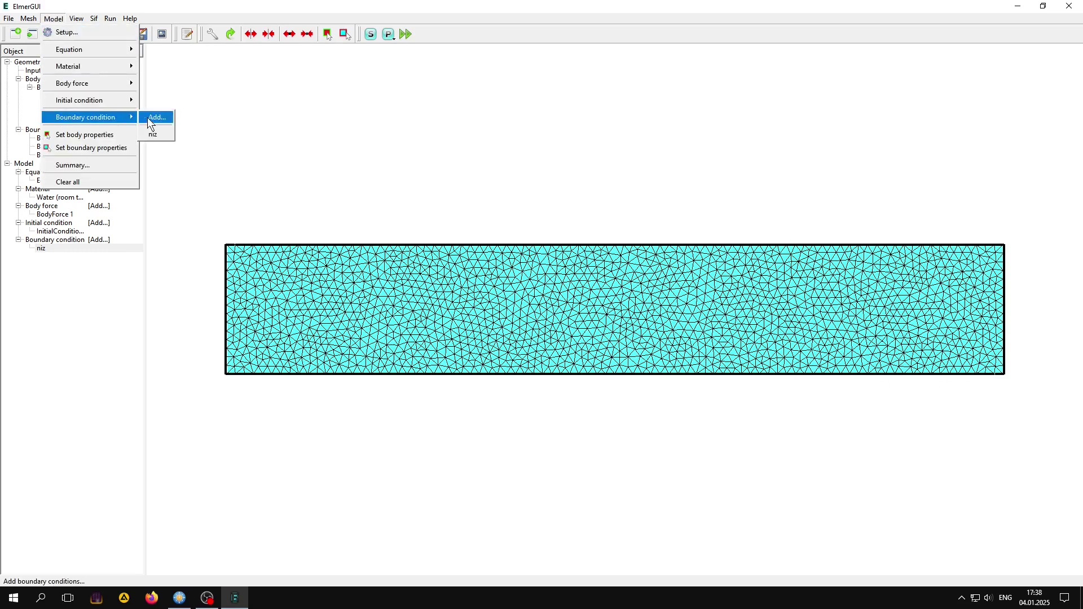
pyautogui.click(152, 119)
pyautogui.moveTo(461, 412); pyautogui.dragTo(380, 412)
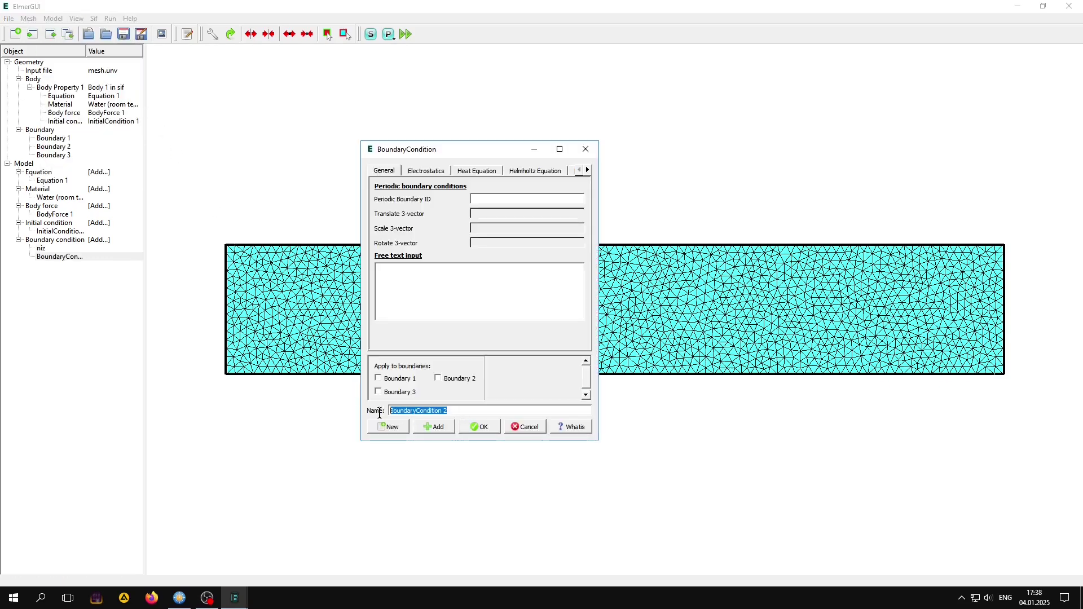
pyautogui.write('ver')
pyautogui.moveTo(600, 205); pyautogui.dragTo(755, 219)
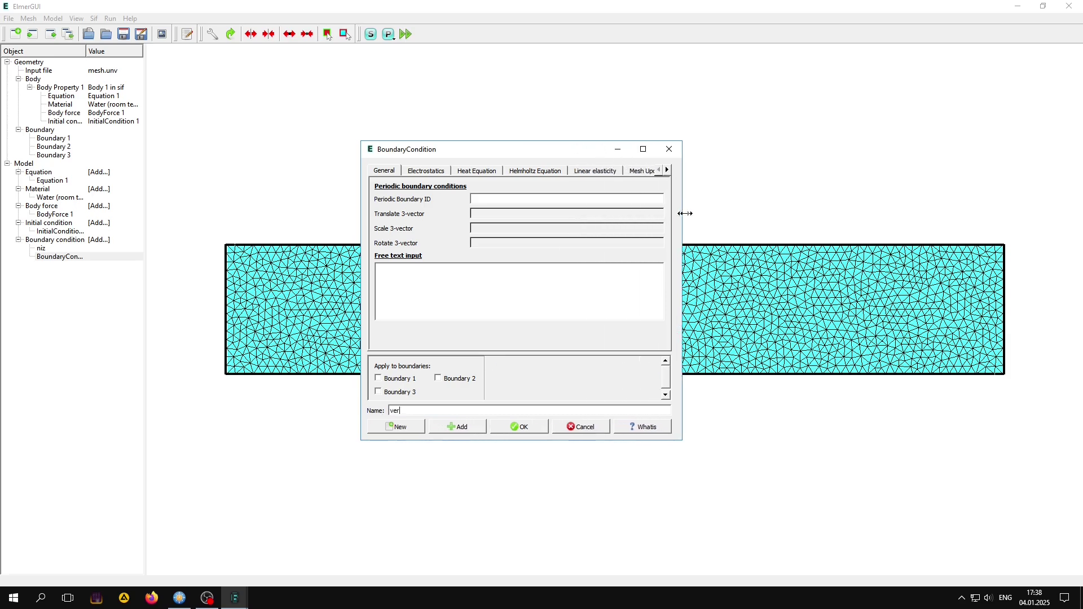
pyautogui.click(475, 172)
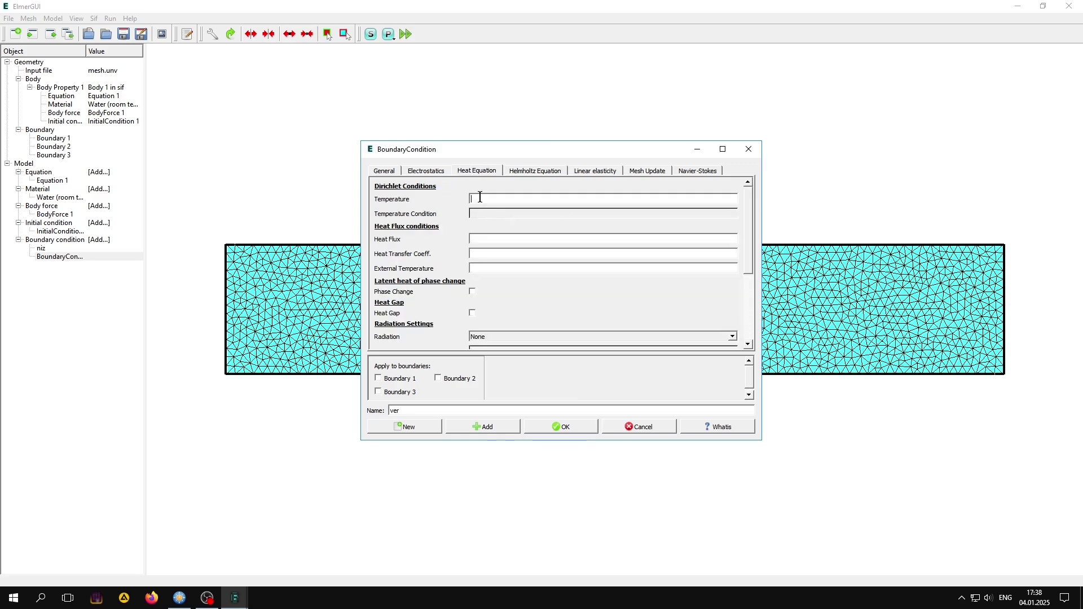
pyautogui.write('293')
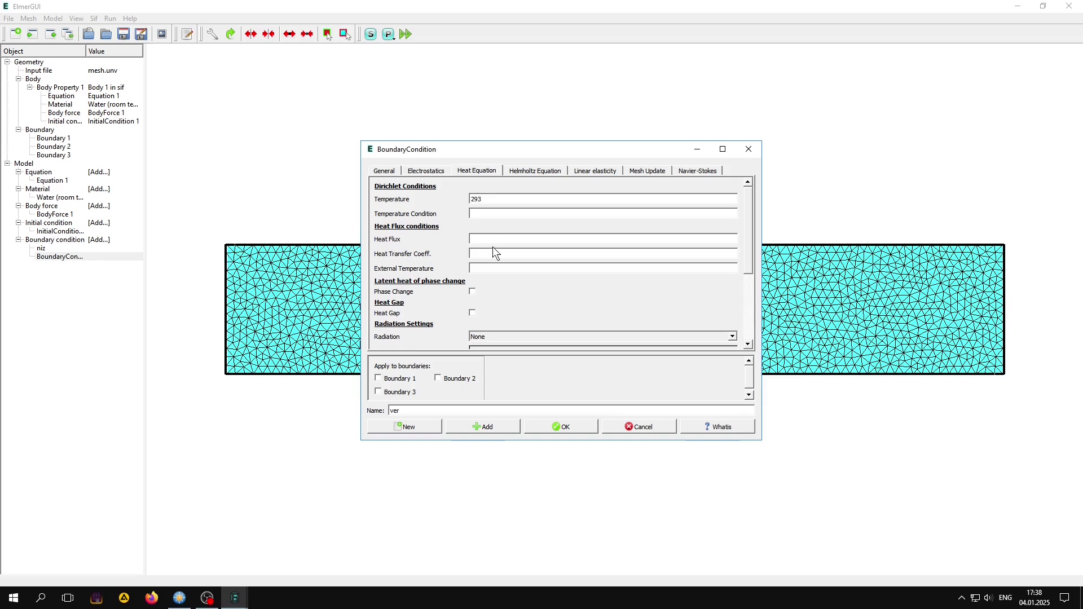
# Step: Fix ver's Velocity 1 and Velocity 2 at 0 and add it to the model
pyautogui.click(699, 171)
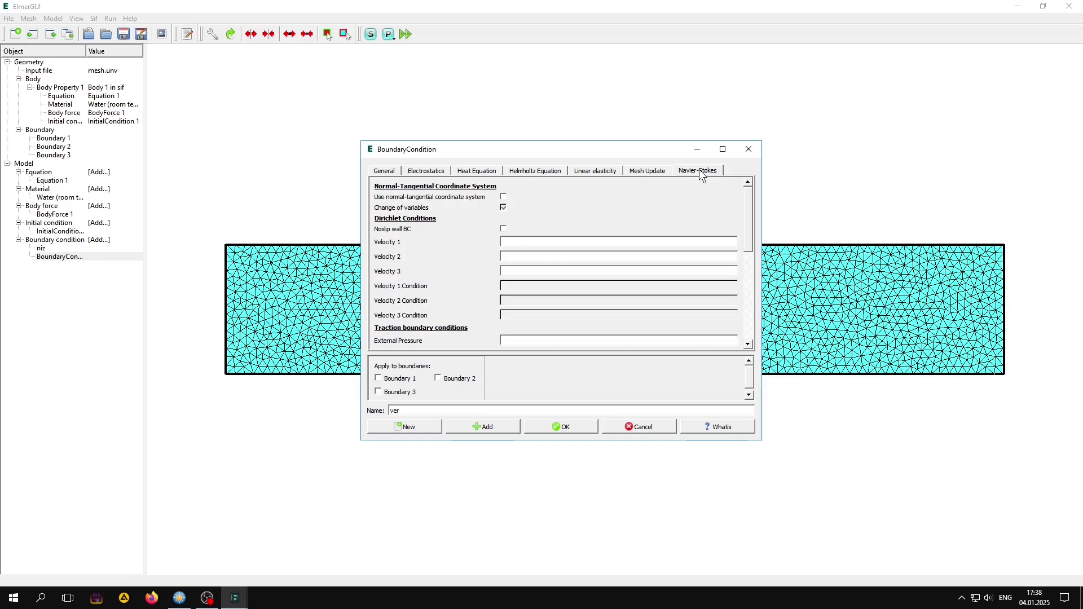
pyautogui.click(500, 243)
pyautogui.write('0')
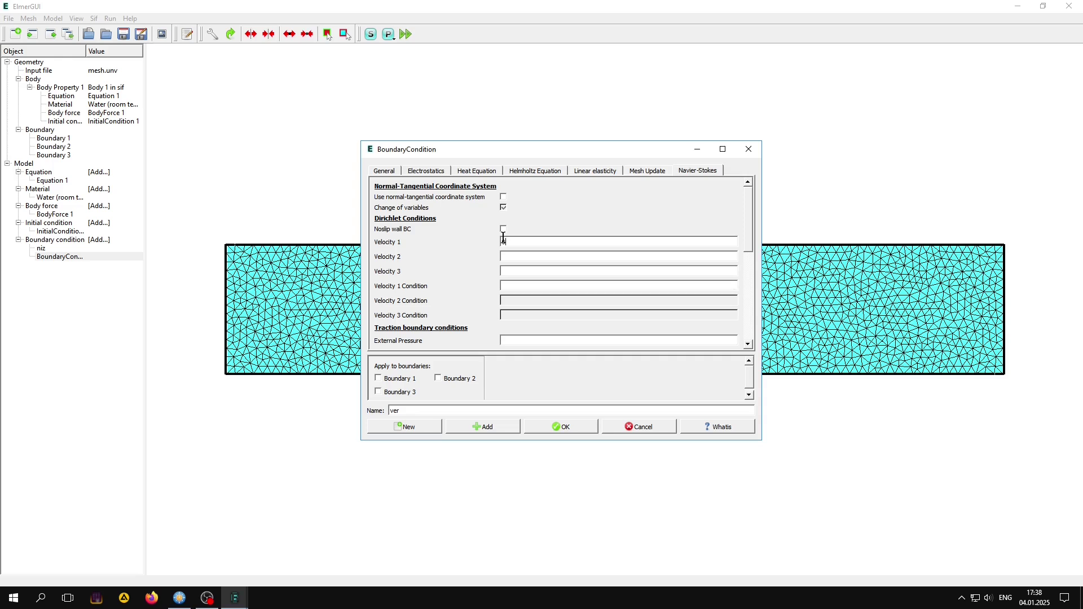
pyautogui.write('0')
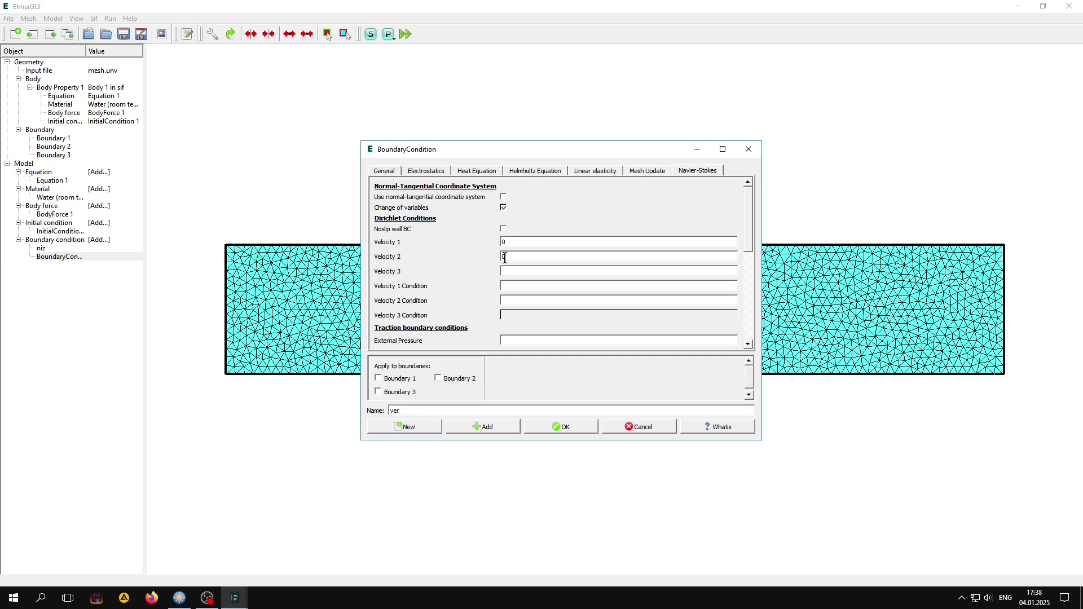
pyautogui.click(480, 429)
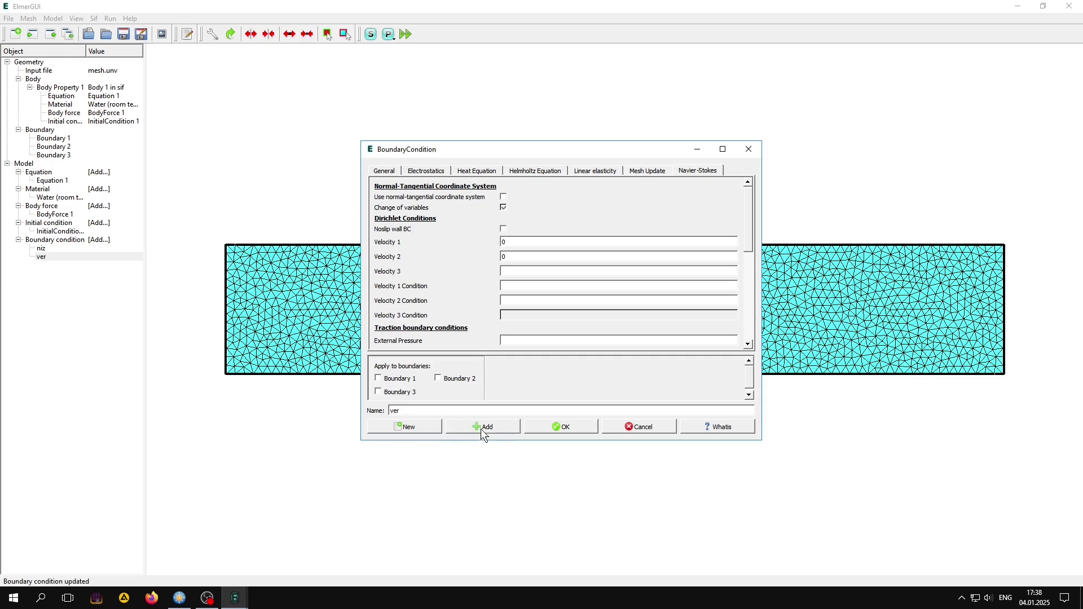
pyautogui.click(570, 425)
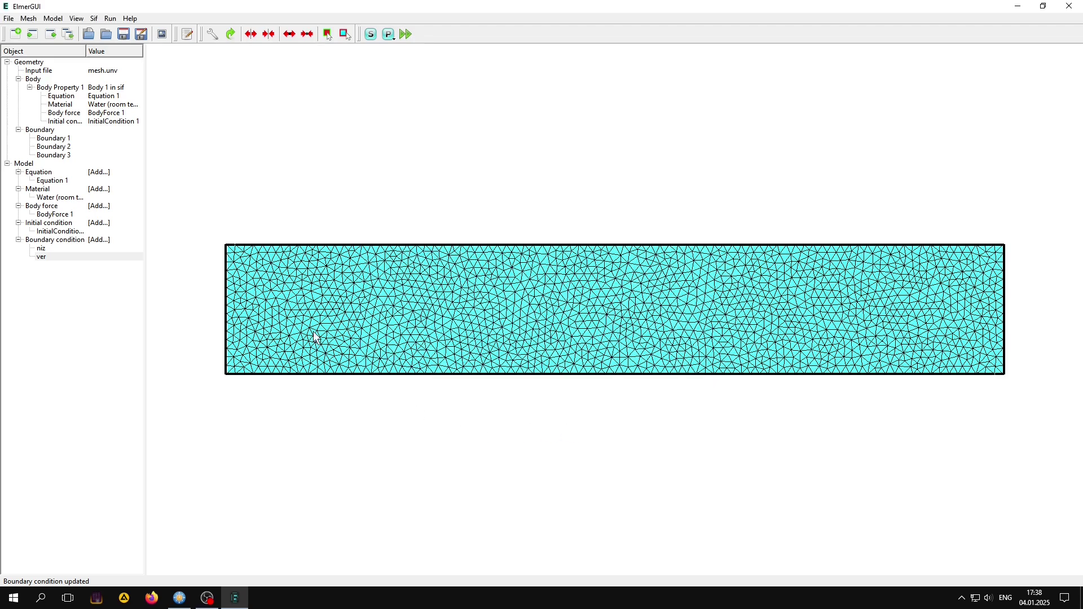
# Step: Create a third boundary condition named st
pyautogui.click(53, 18)
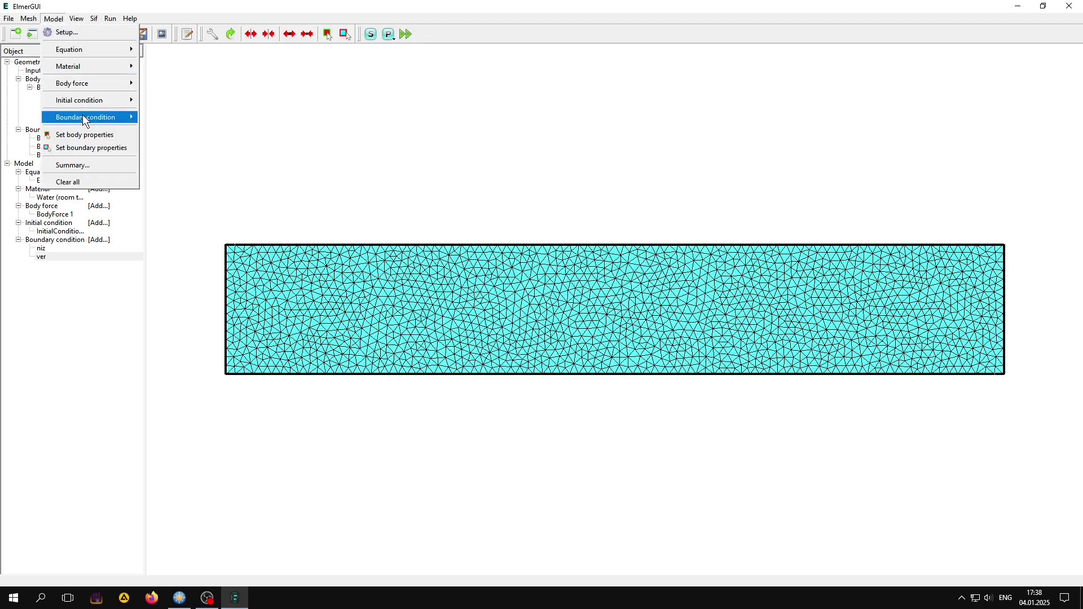
pyautogui.moveTo(85, 116)
pyautogui.click(157, 117)
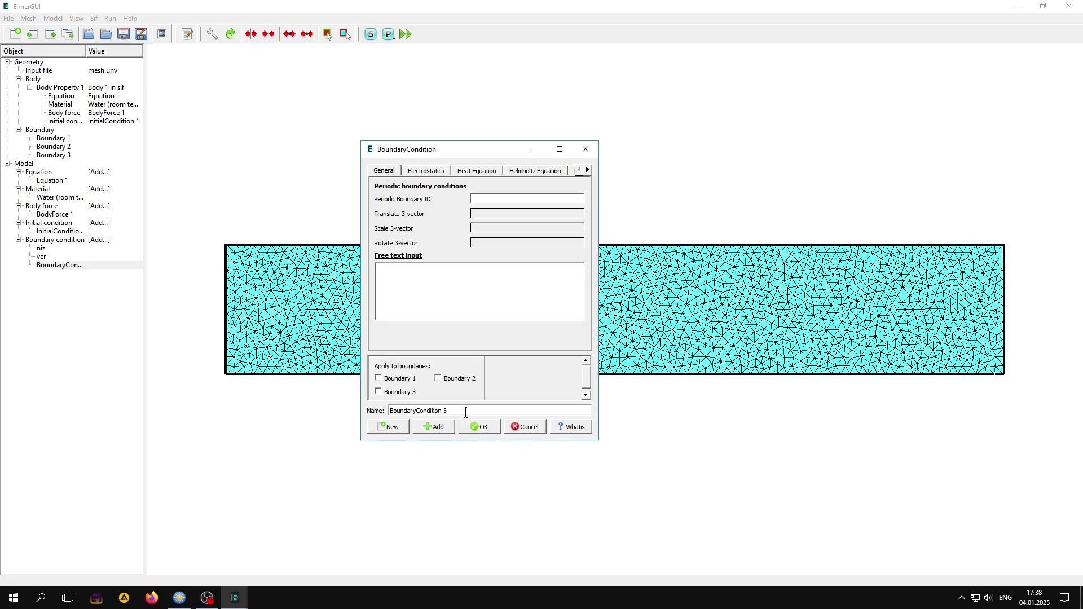
pyautogui.moveTo(466, 412); pyautogui.dragTo(357, 412)
pyautogui.write('st')
pyautogui.moveTo(600, 195); pyautogui.dragTo(780, 197)
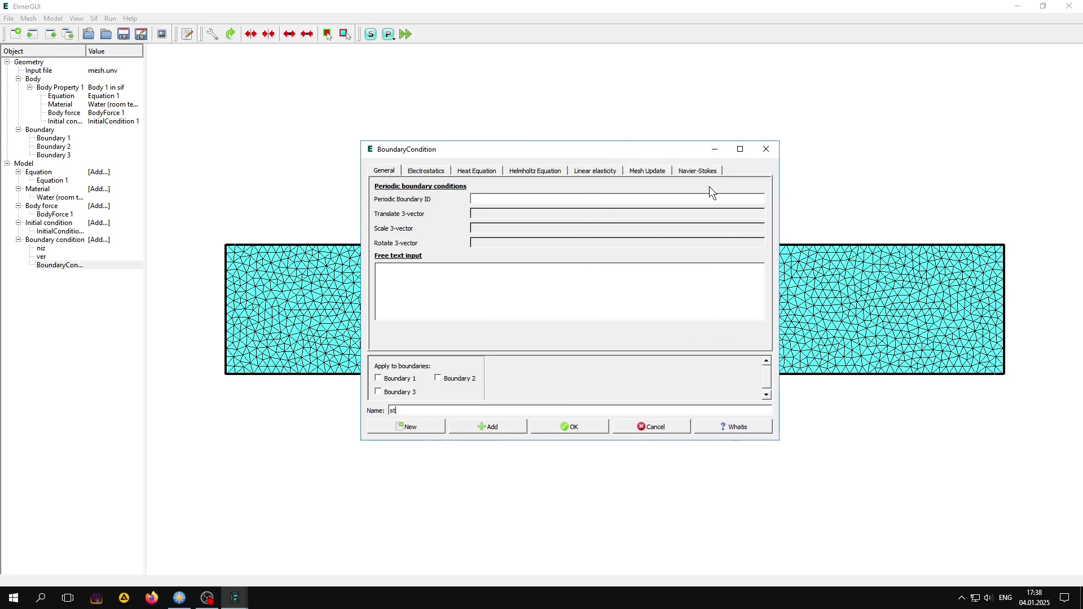
# Step: Fix st's Velocity 1 and 2 at 0, add it, and open Boundary 1's properties
pyautogui.click(706, 170)
pyautogui.click(524, 239)
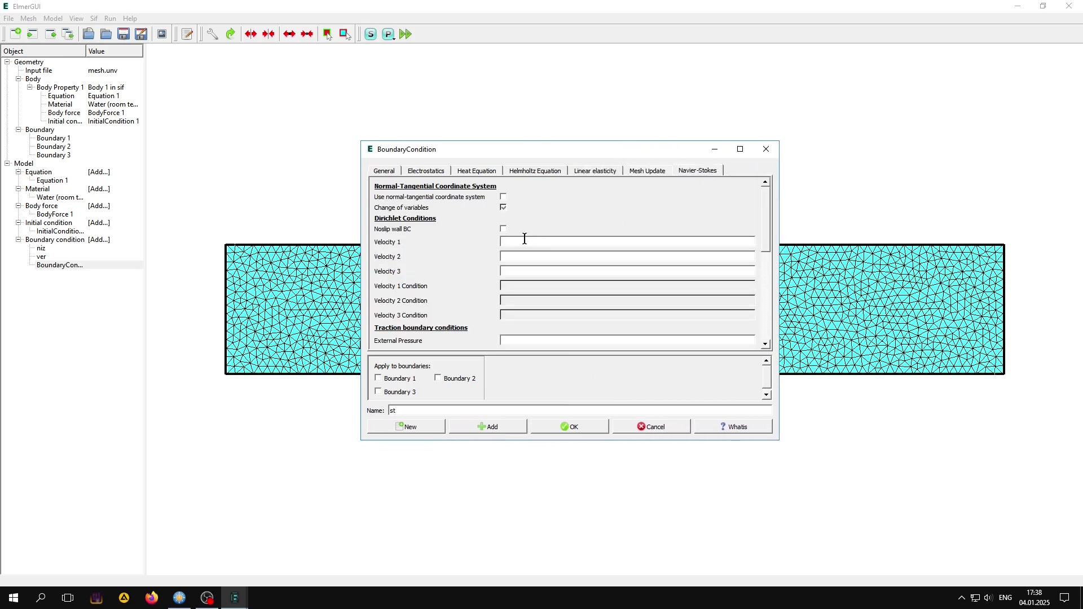
pyautogui.write('0')
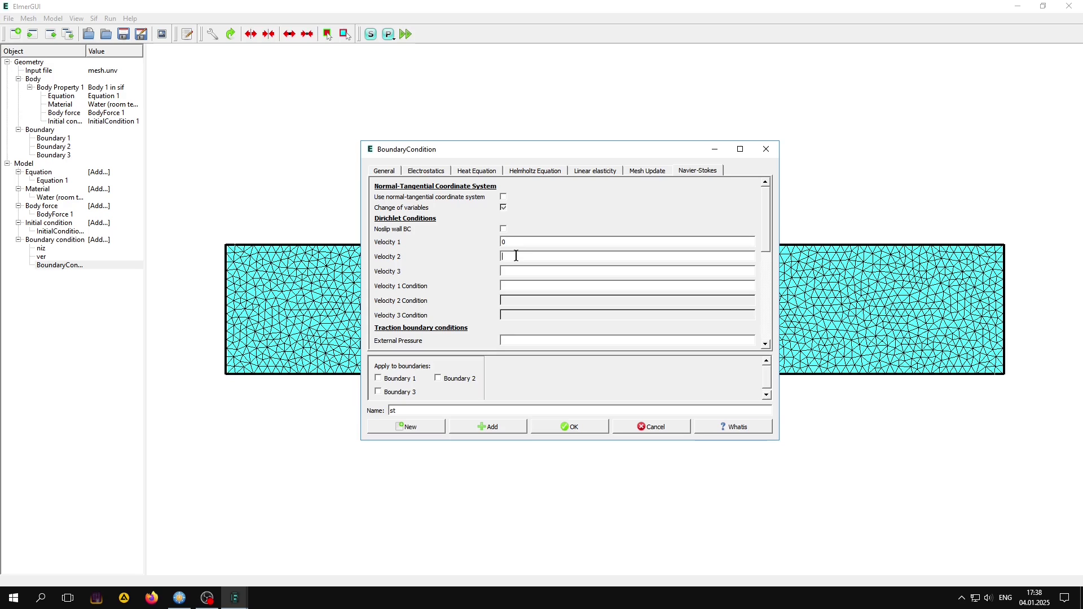
pyautogui.write('0')
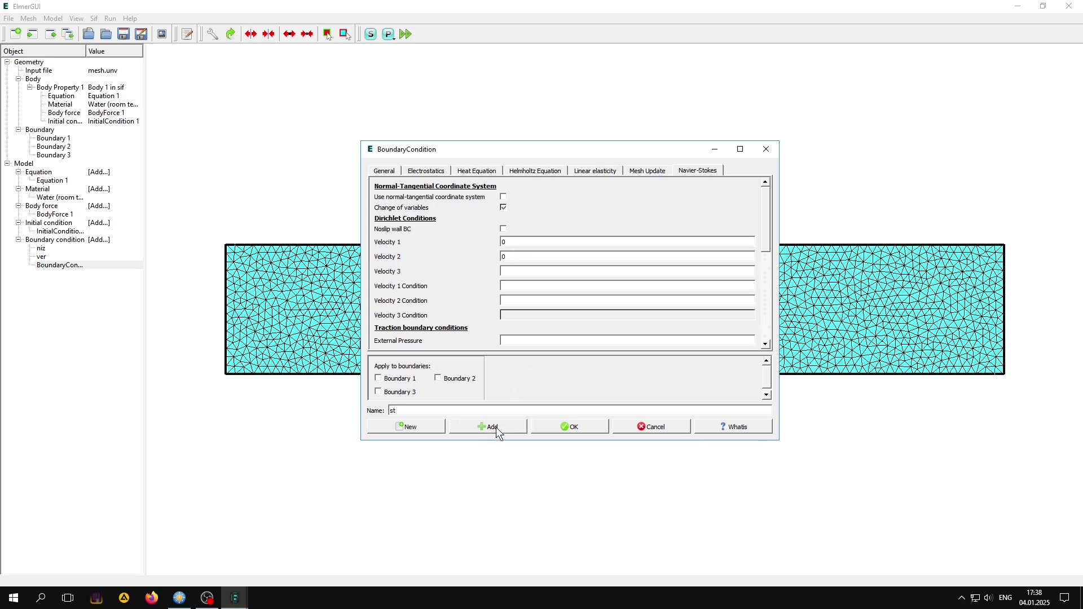
pyautogui.click(496, 427)
pyautogui.click(589, 427)
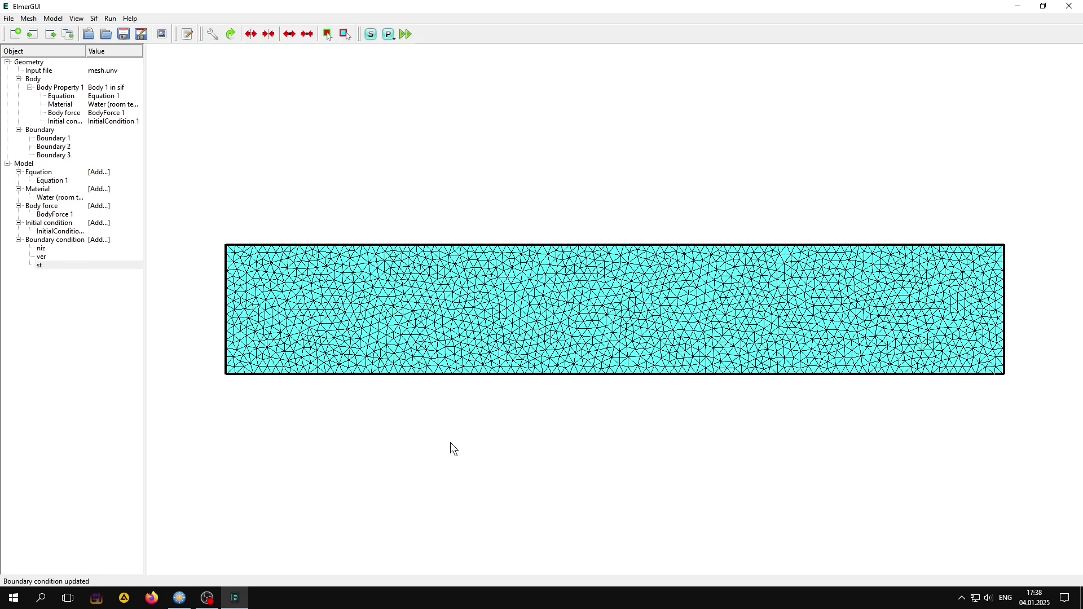
pyautogui.doubleClick(59, 139)
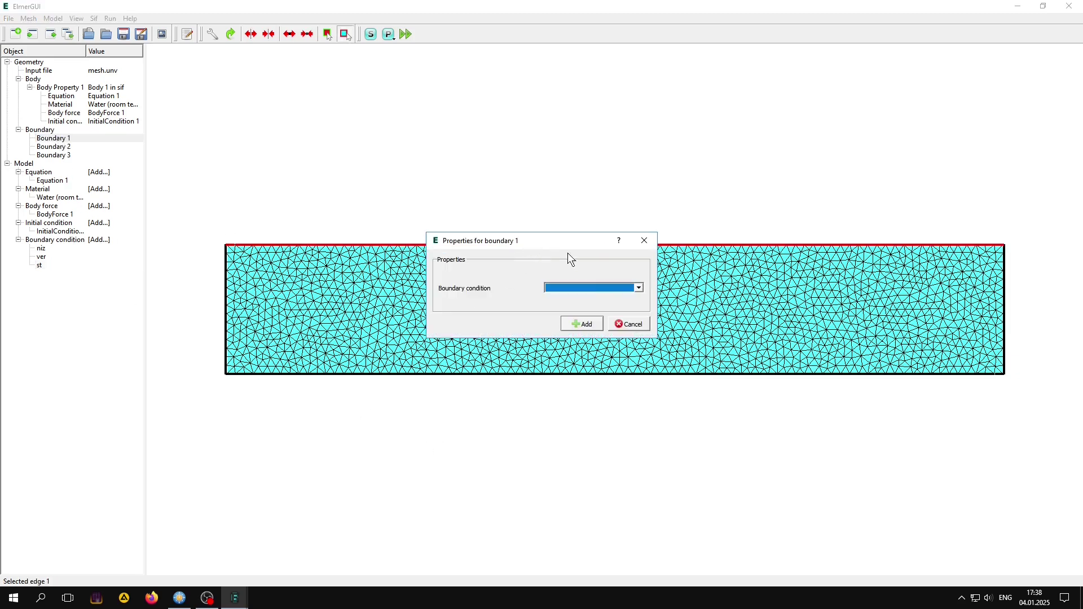
# Step: Assign ver to Boundary 1 (top edge) and niz to Boundary 2 (bottom edge)
pyautogui.click(591, 286)
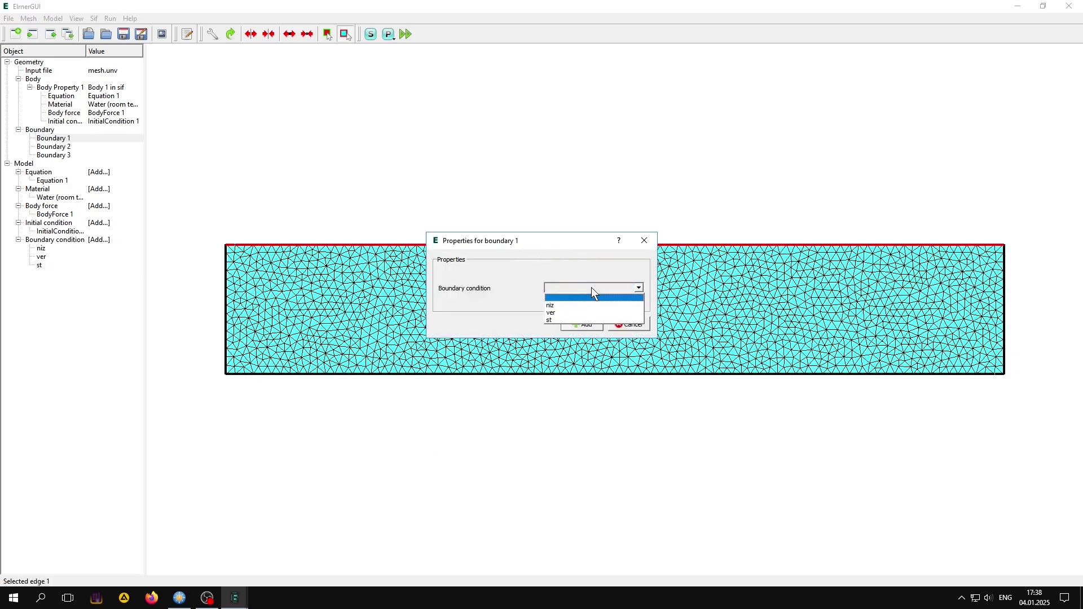
pyautogui.click(548, 316)
pyautogui.click(575, 327)
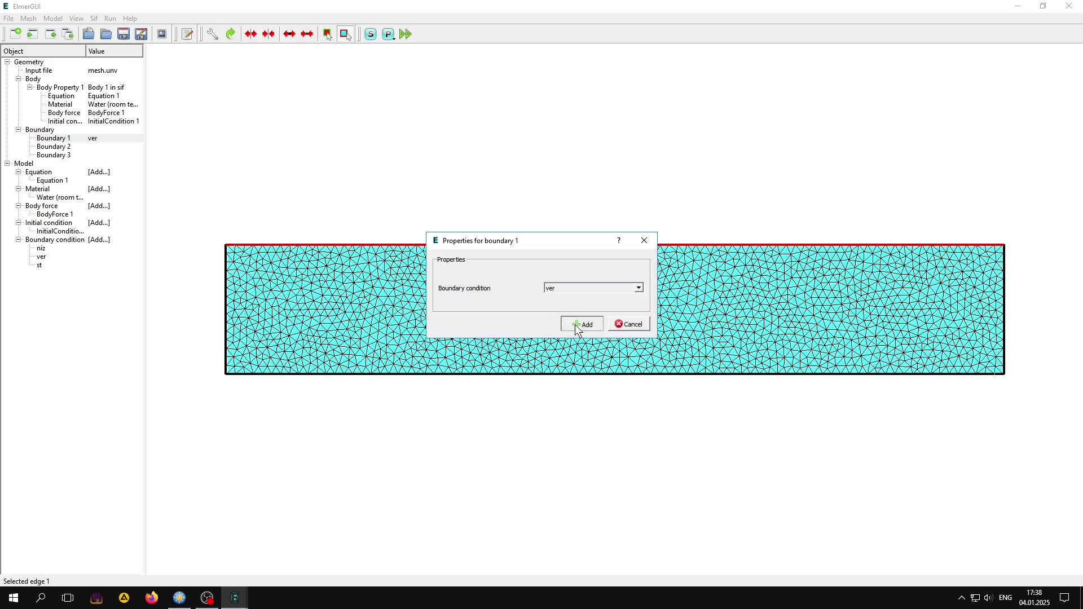
pyautogui.click(59, 149)
pyautogui.doubleClick(58, 150)
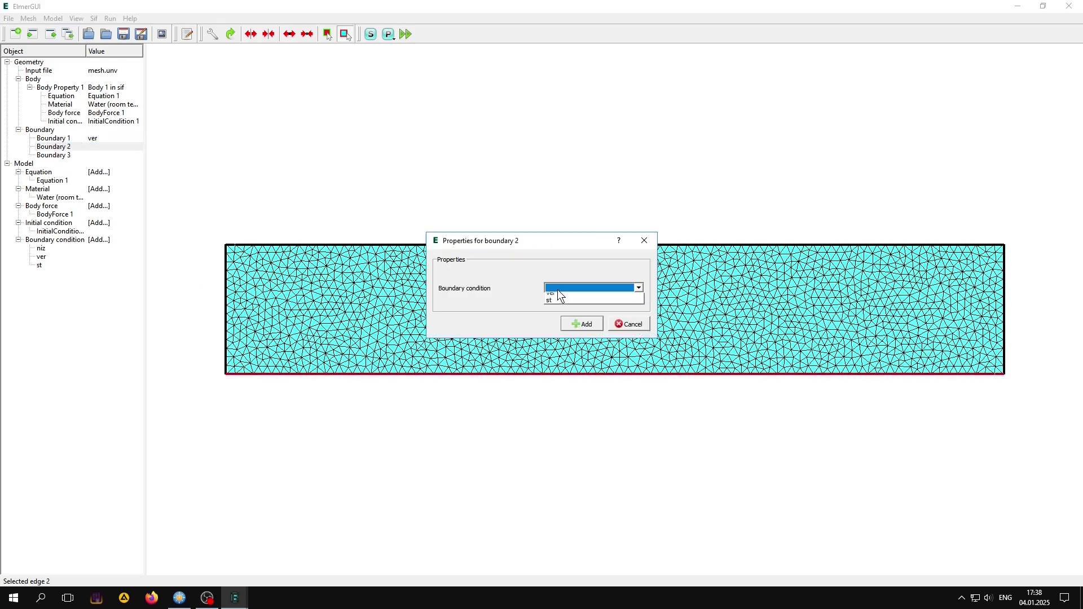
pyautogui.click(557, 289)
pyautogui.click(553, 305)
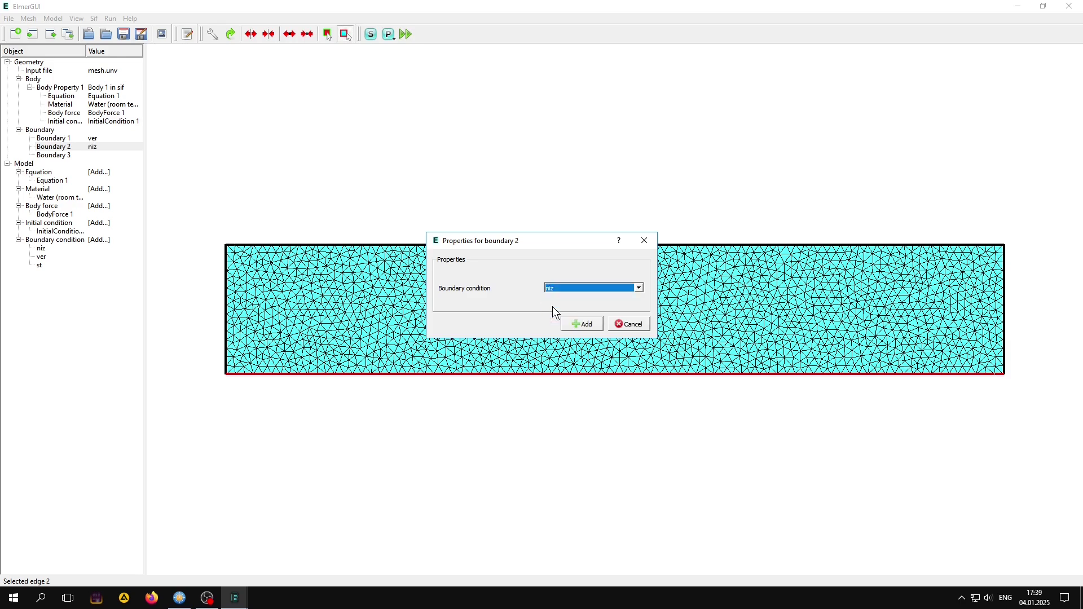
pyautogui.click(583, 326)
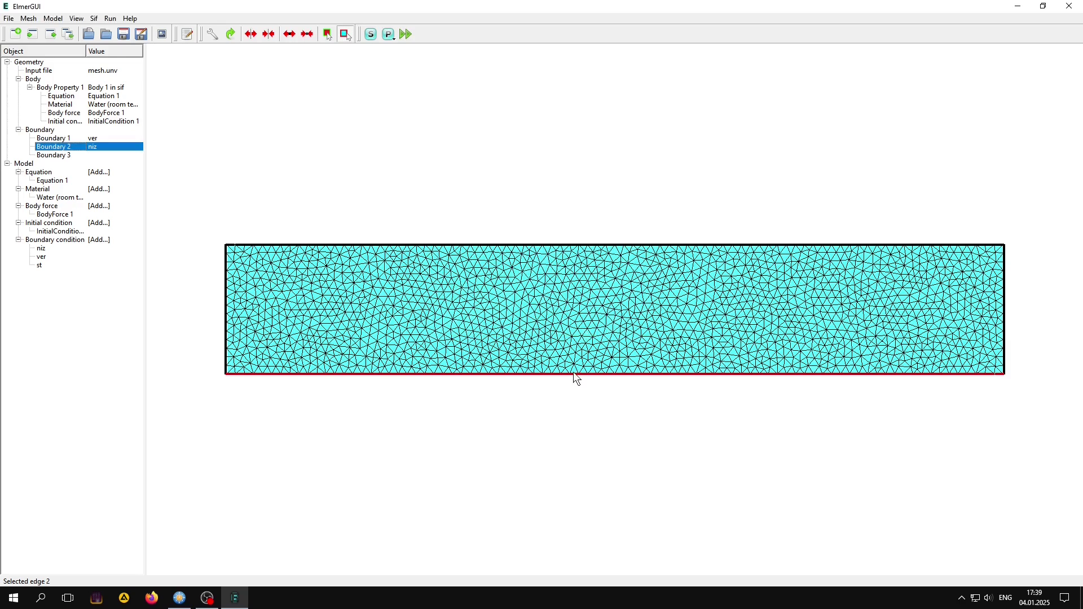
# Step: Assign the st condition to Boundary 3, the side edges
pyautogui.click(56, 156)
pyautogui.doubleClick(56, 155)
pyautogui.click(574, 288)
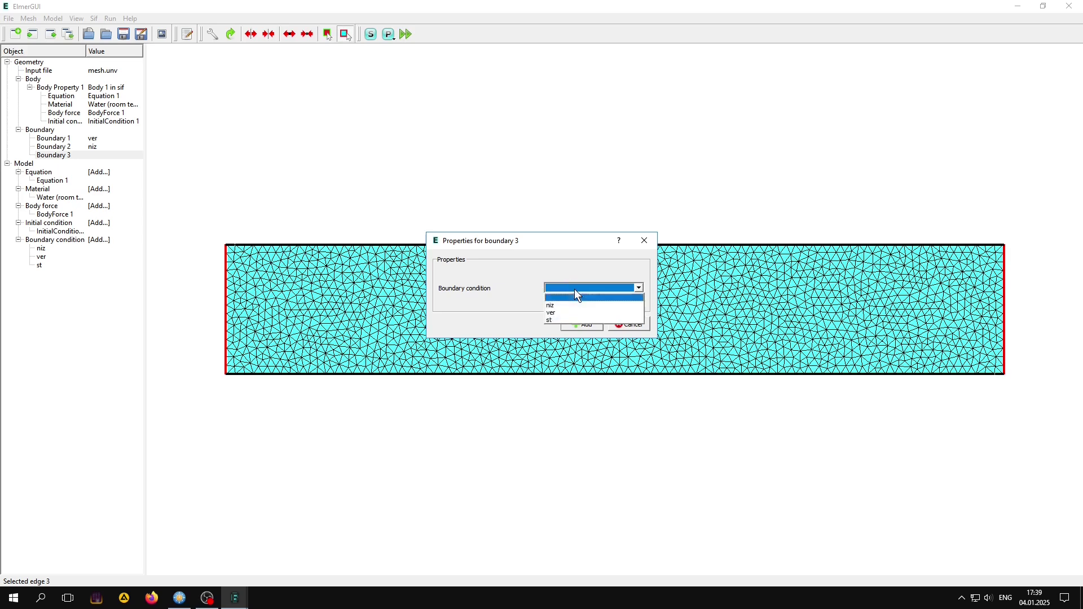
pyautogui.click(556, 321)
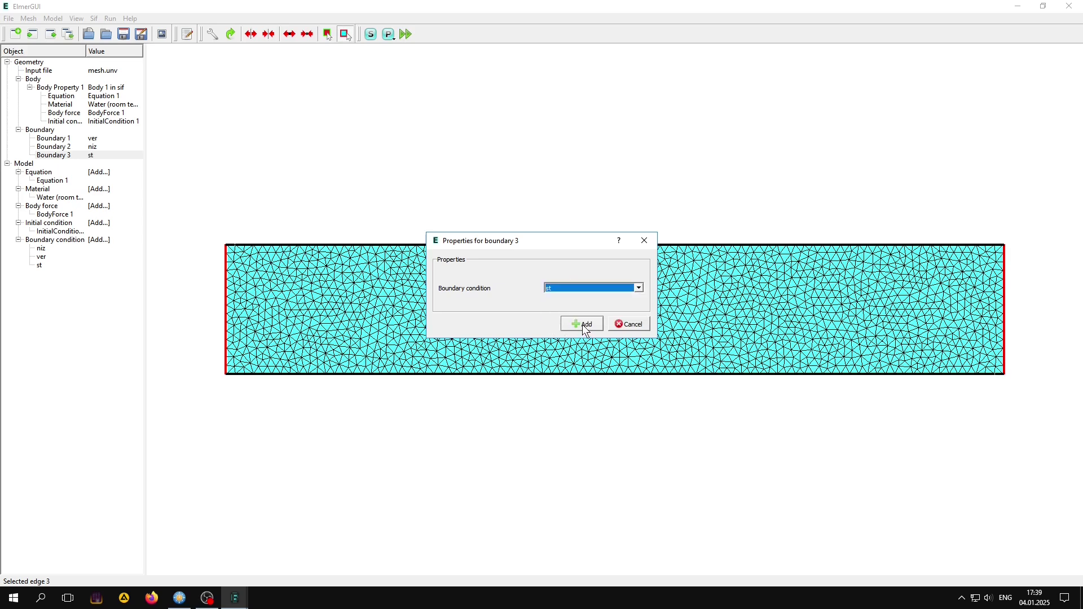
pyautogui.click(584, 324)
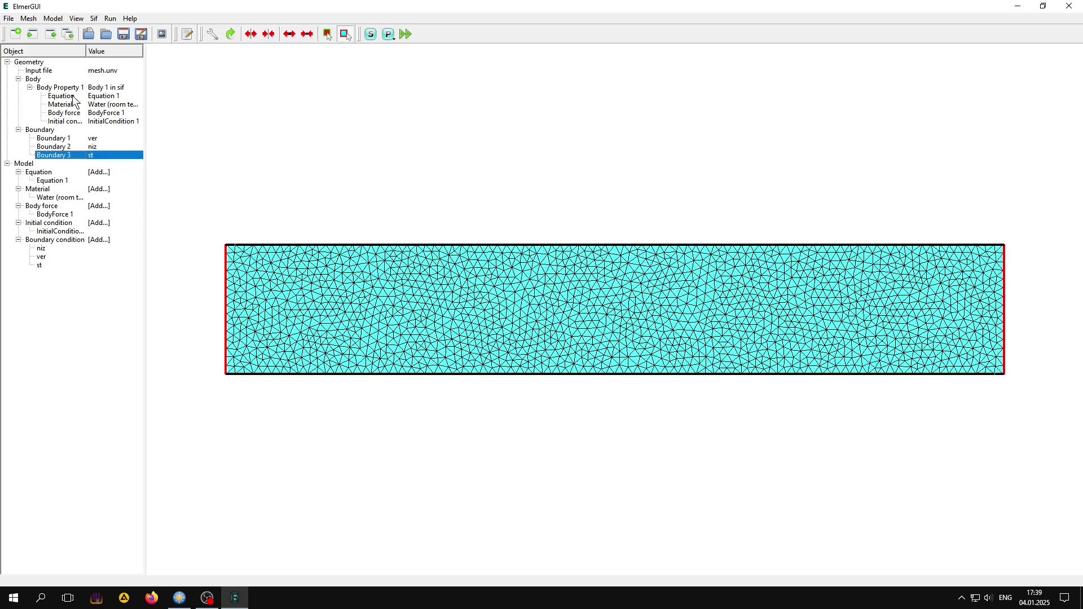
# Step: Save the project to the D:/test/RB folder and generate the solver input file
pyautogui.click(50, 32)
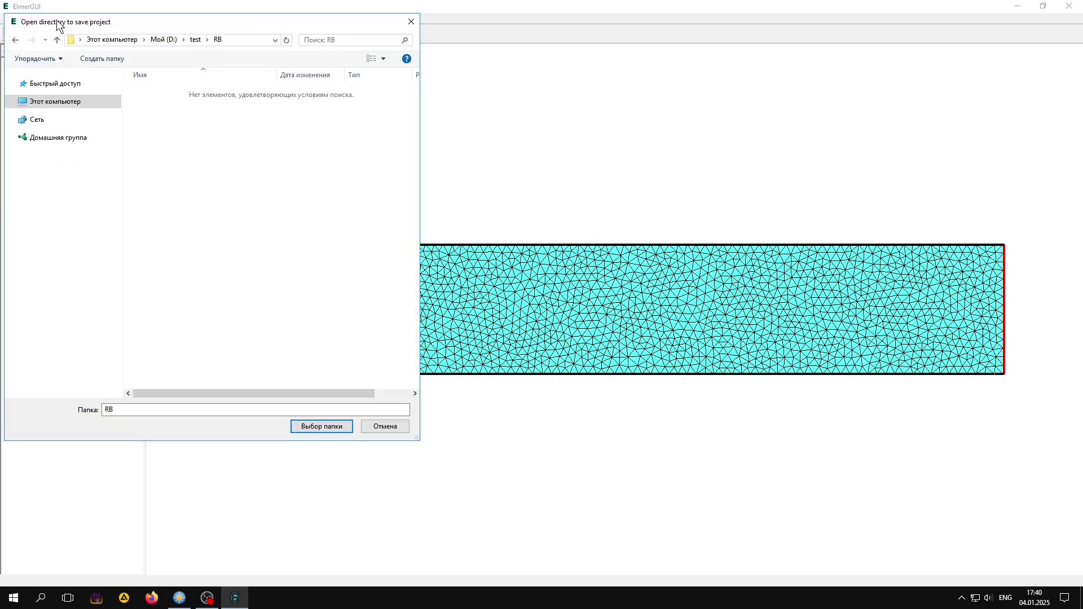
pyautogui.click(331, 427)
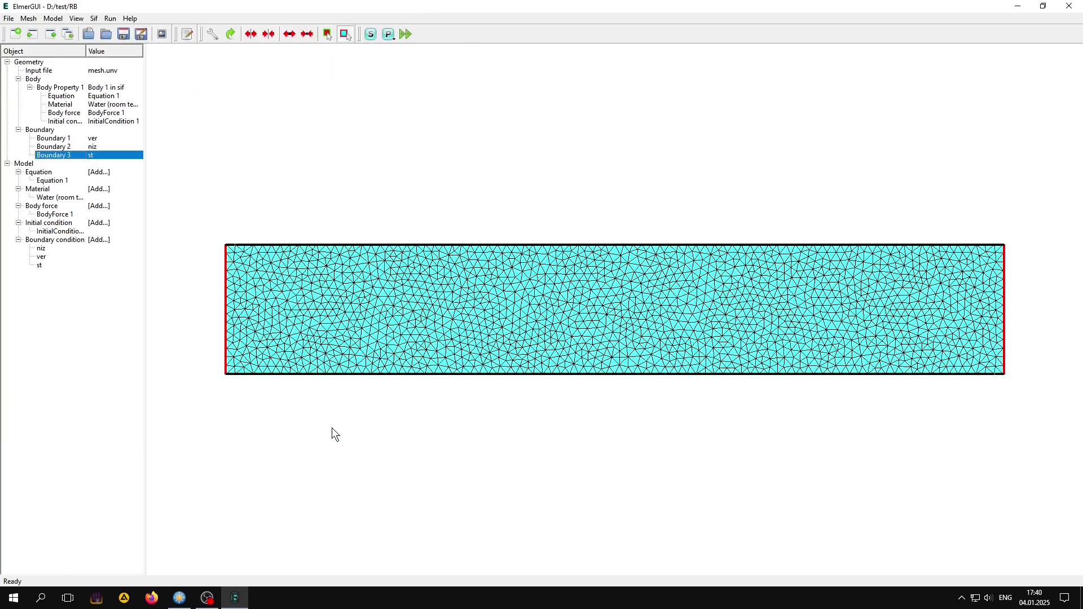
pyautogui.click(94, 18)
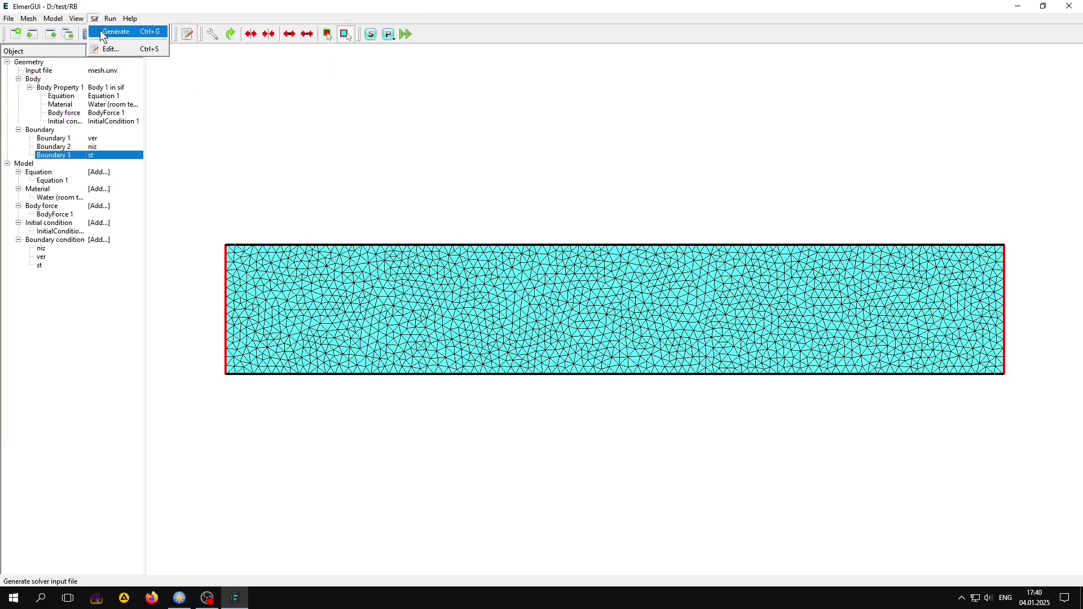
pyautogui.click(102, 32)
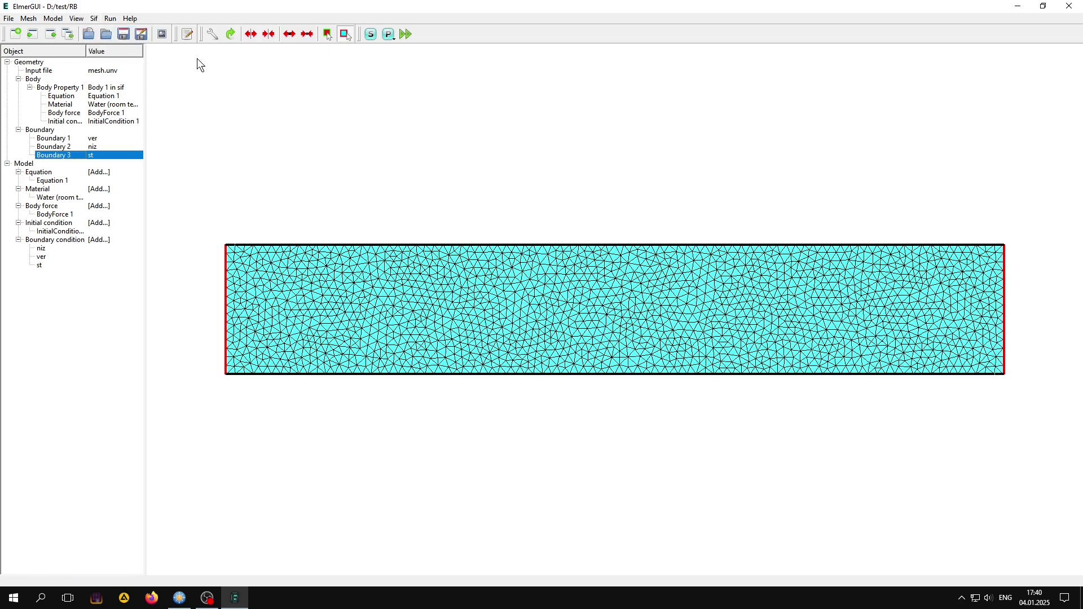
# Step: Review the generated case.sif in the editor and start the solver
pyautogui.click(187, 33)
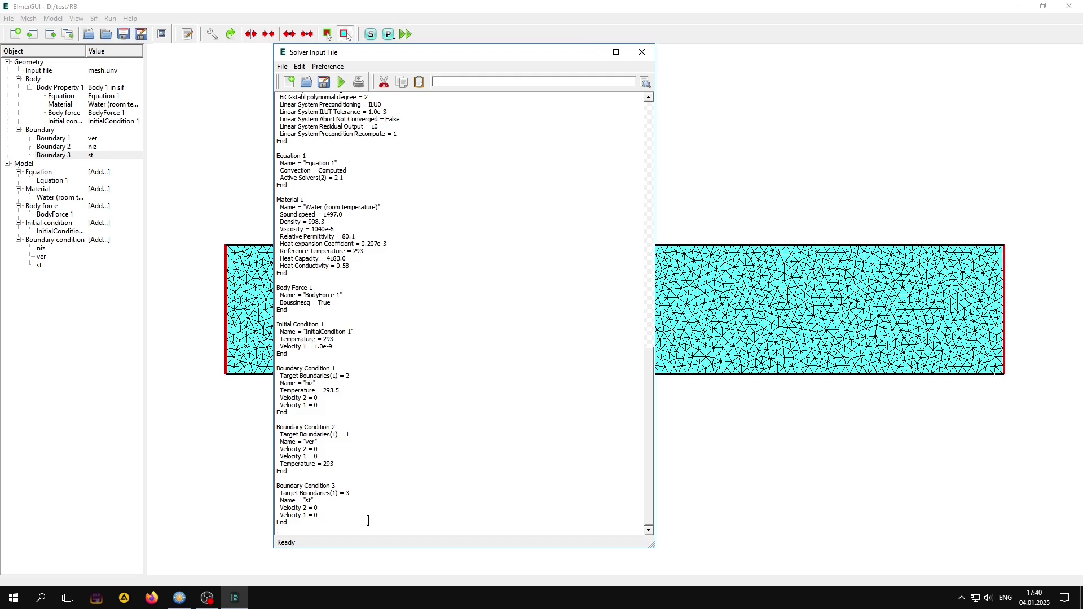
pyautogui.scroll(2, 368, 520)
pyautogui.scroll(5, 369, 520)
pyautogui.scroll(4, 369, 520)
pyautogui.scroll(3, 369, 520)
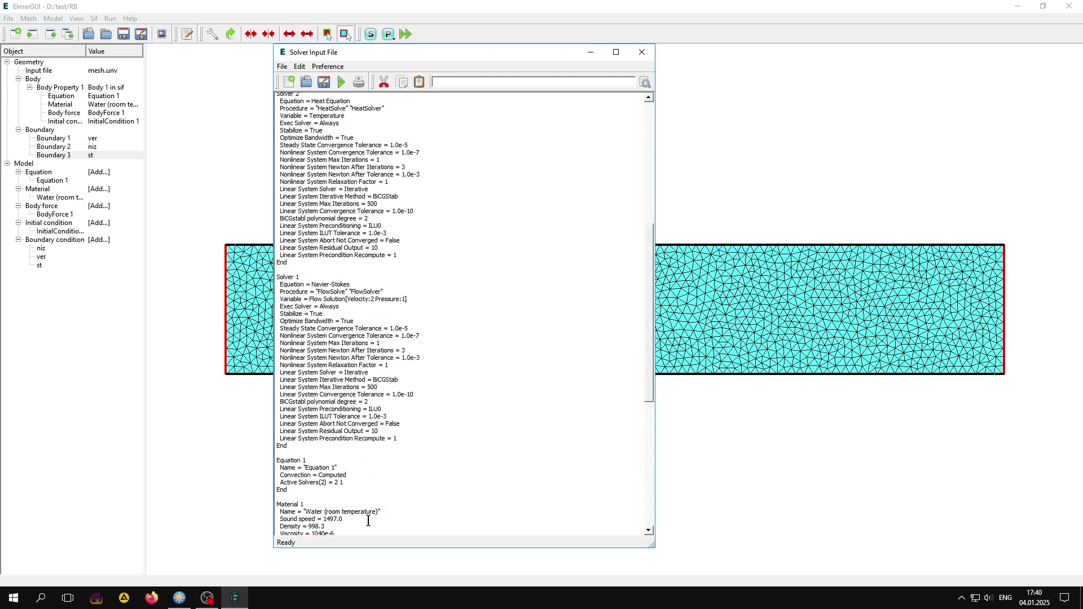
pyautogui.scroll(5, 368, 520)
pyautogui.scroll(4, 369, 520)
pyautogui.scroll(3, 368, 520)
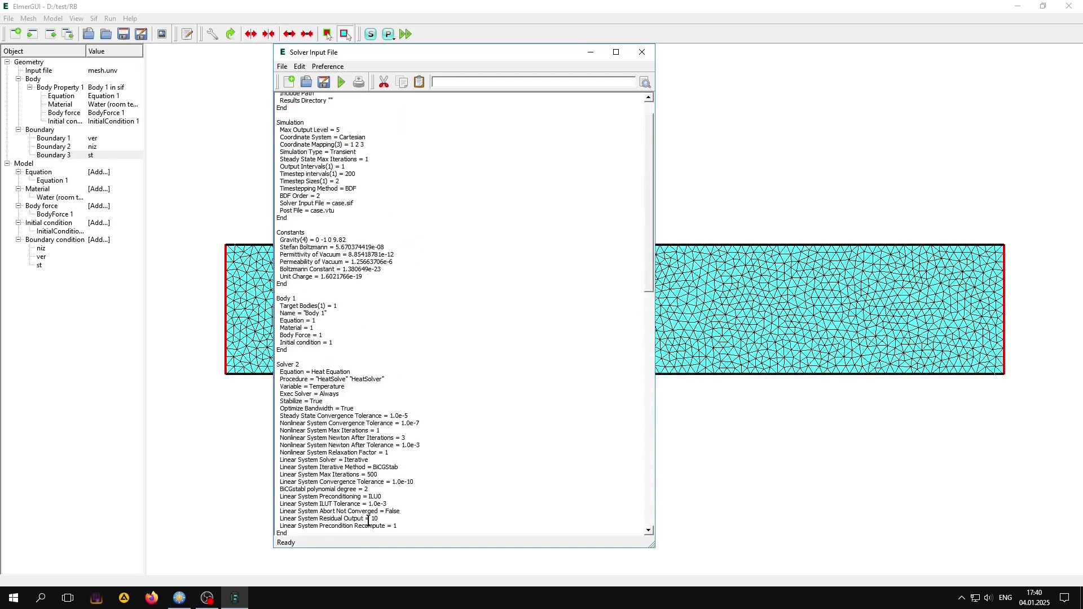
pyautogui.scroll(2, 368, 520)
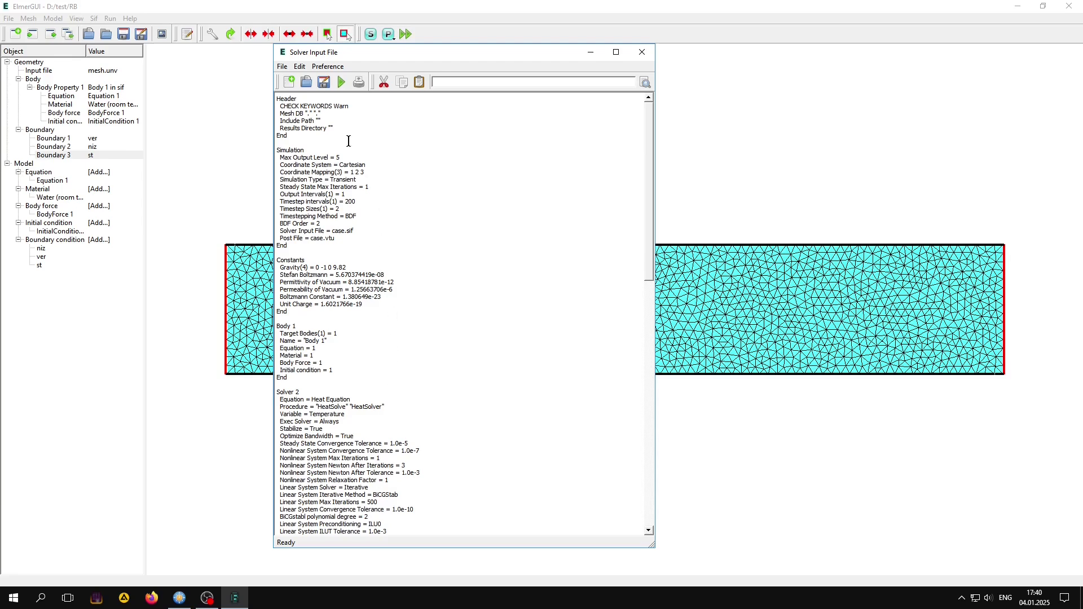
pyautogui.click(341, 82)
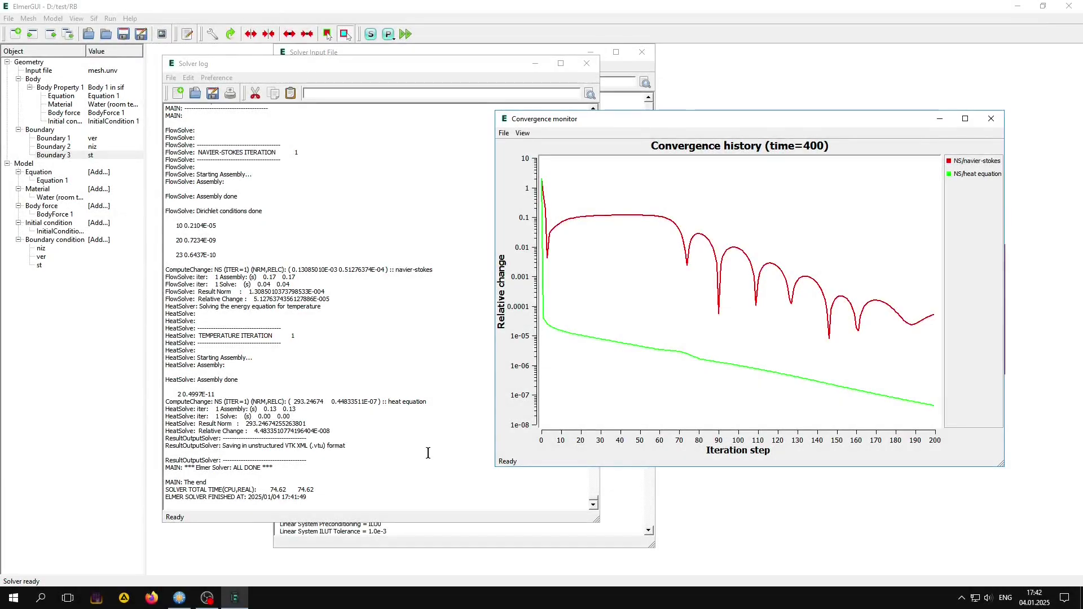
# Step: Launch ElmerVTK on the finished 200-step results (case_t0001.vtu)
pyautogui.click(110, 19)
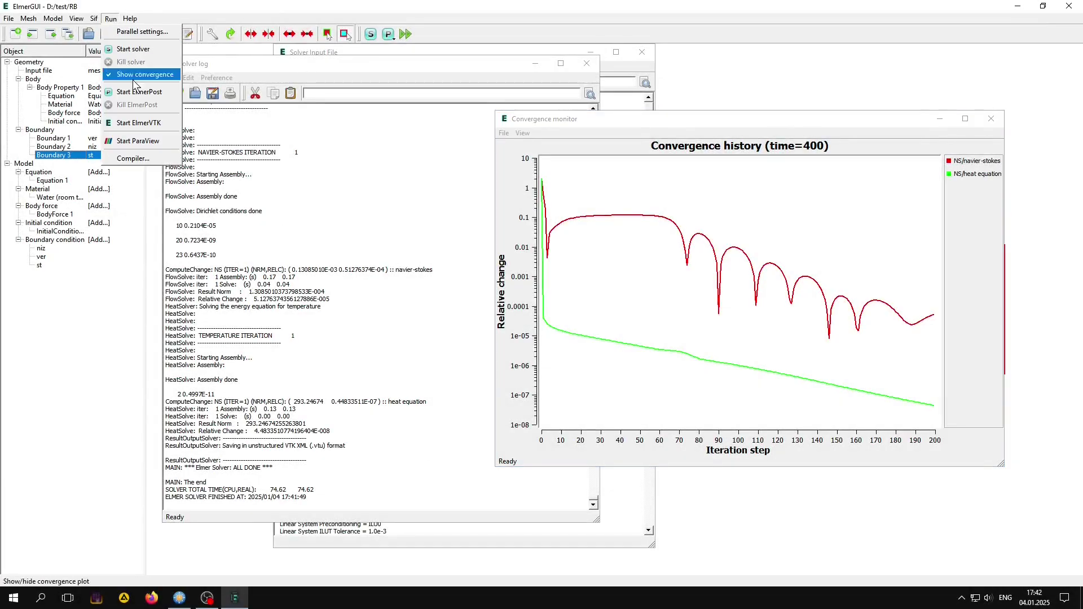
pyautogui.click(141, 124)
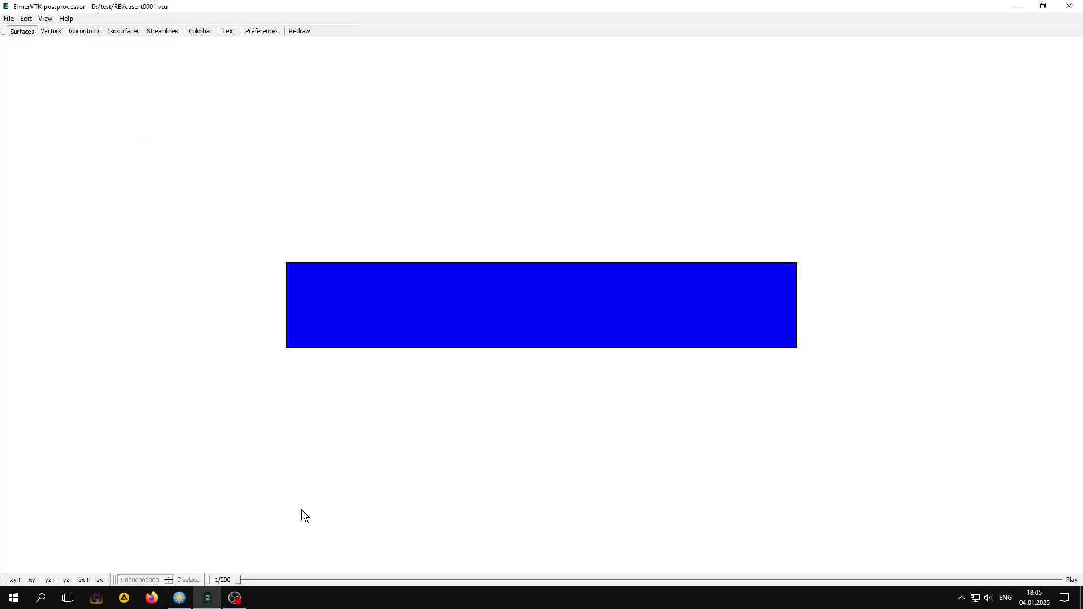
# Step: Zoom in and colour the domain surfaces by temperature
pyautogui.scroll(4, 304, 495)
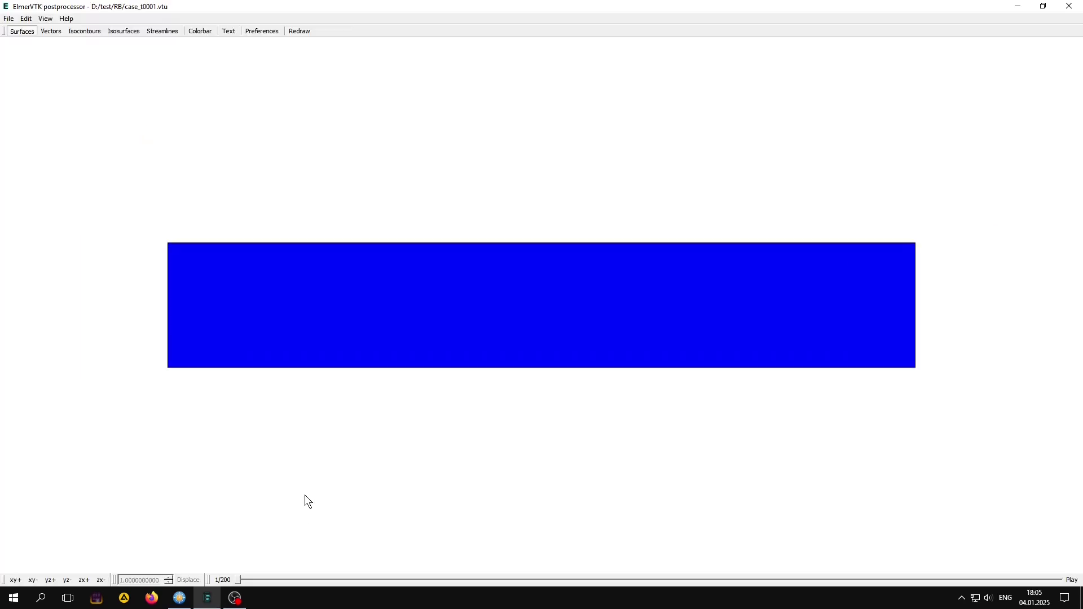
pyautogui.scroll(2, 305, 495)
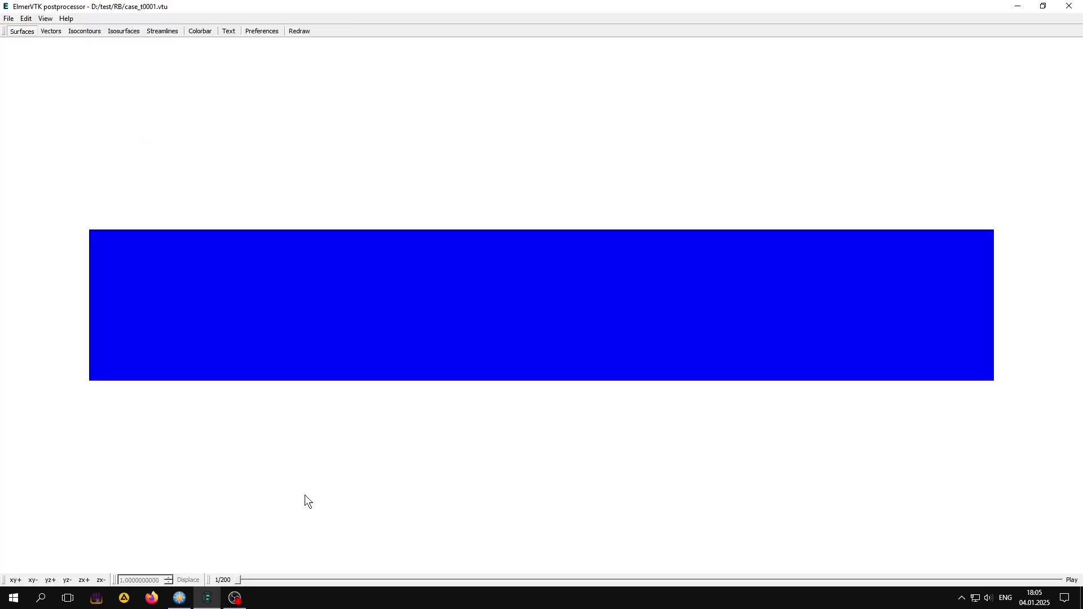
pyautogui.click(26, 32)
pyautogui.click(501, 232)
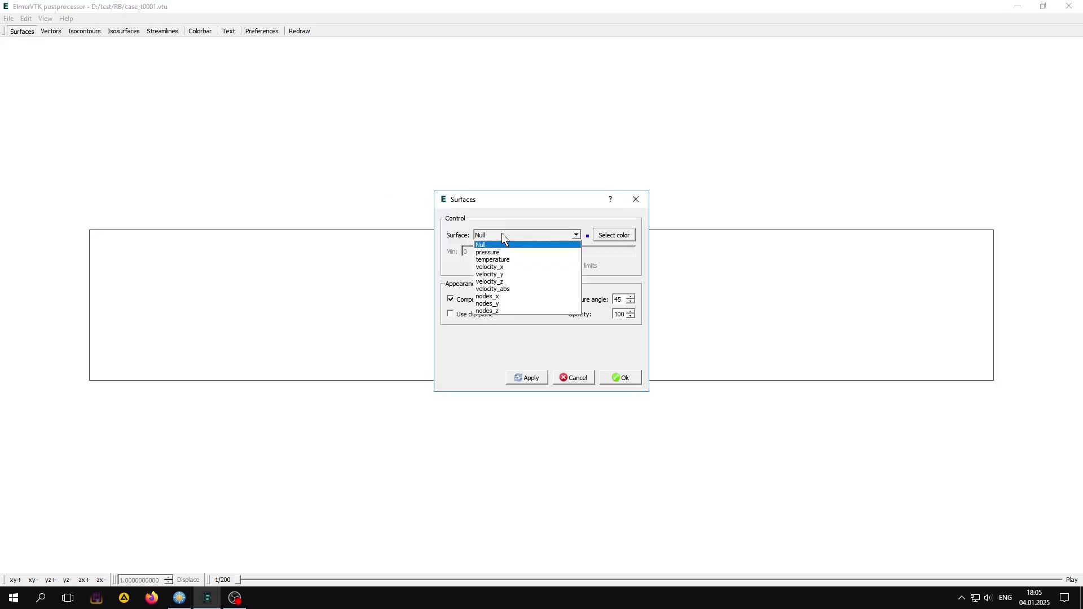
pyautogui.click(496, 259)
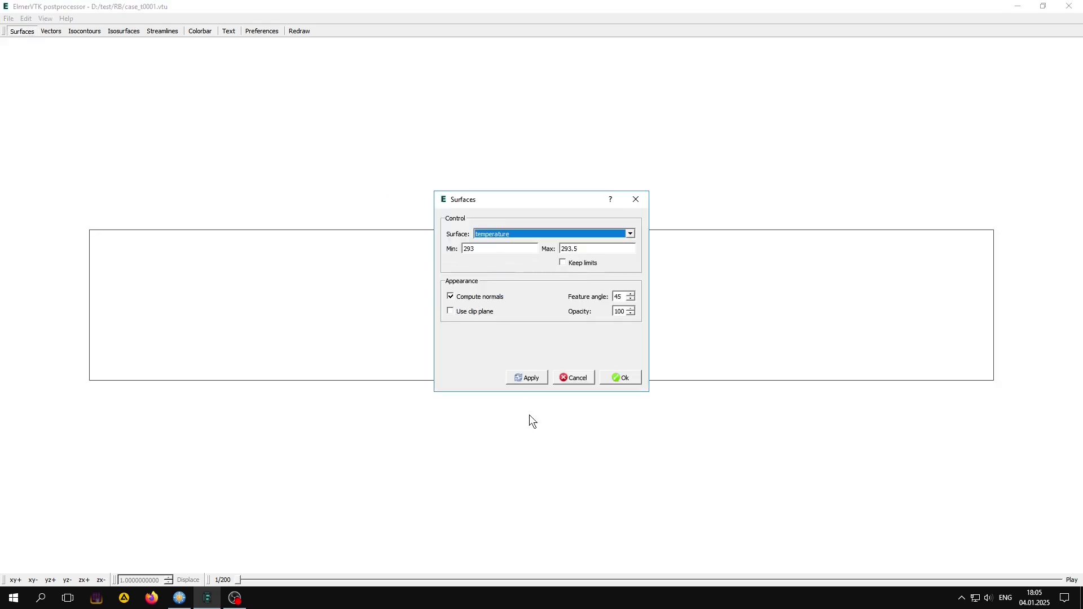
pyautogui.click(625, 382)
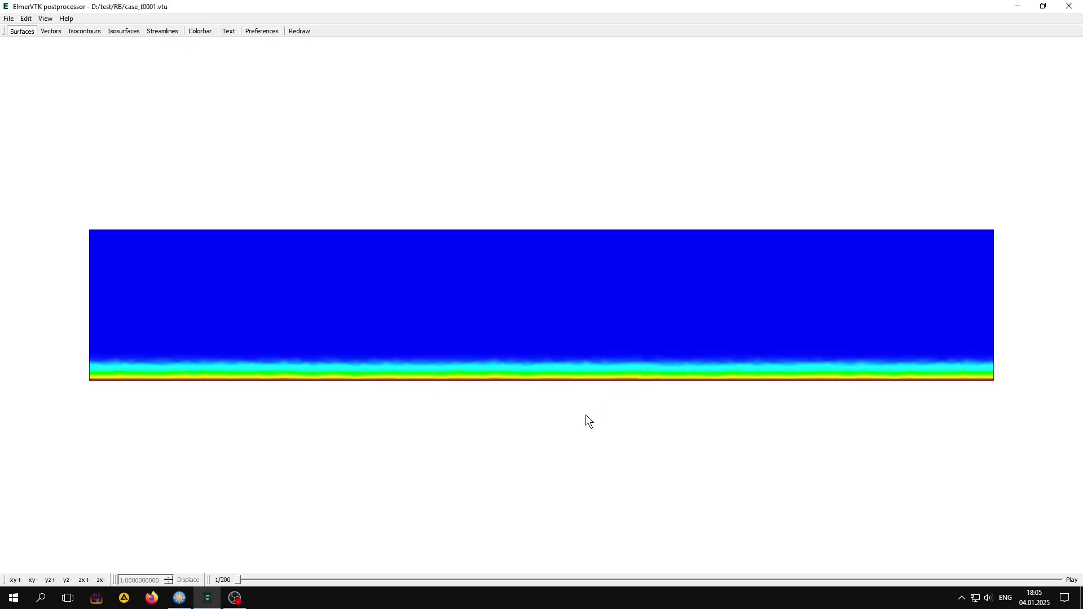
# Step: Add a temperature colorbar, animate all 200 timesteps, and bring up the Read input file dialog
pyautogui.click(204, 33)
pyautogui.click(632, 378)
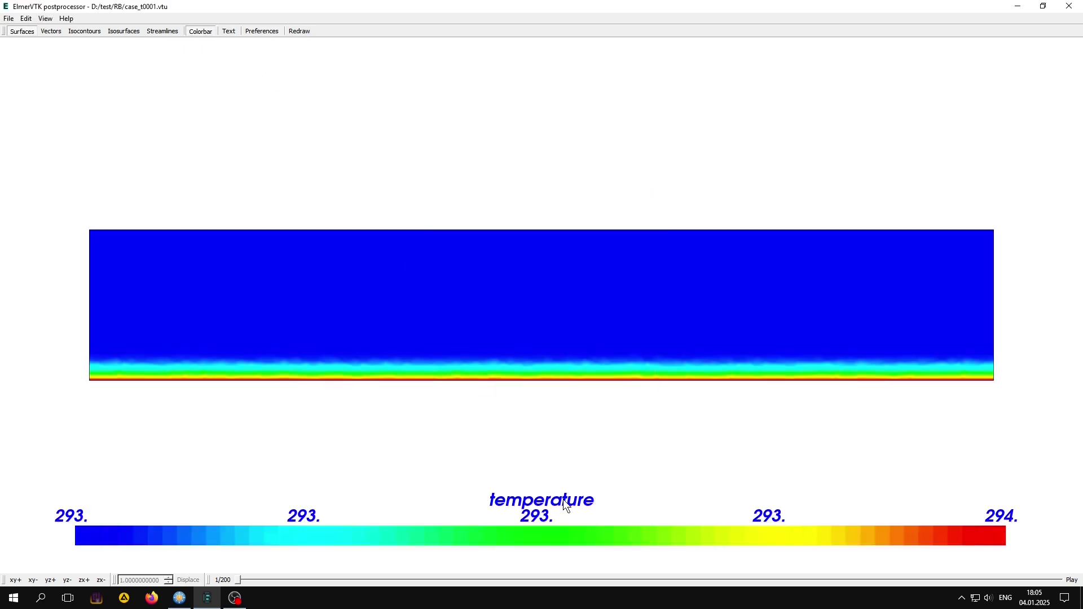
pyautogui.click(1071, 580)
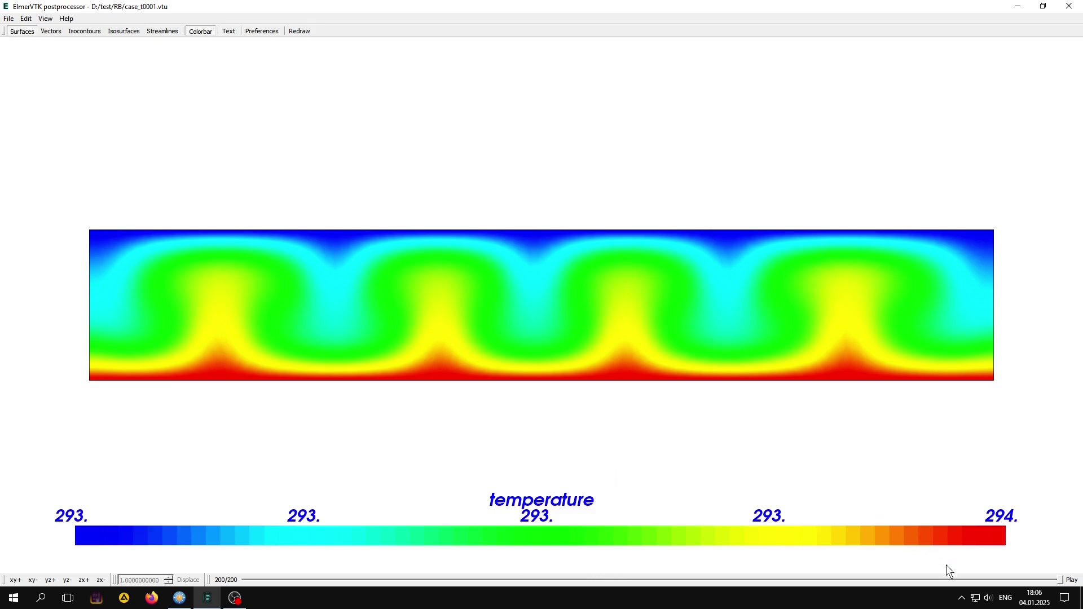
pyautogui.click(226, 582)
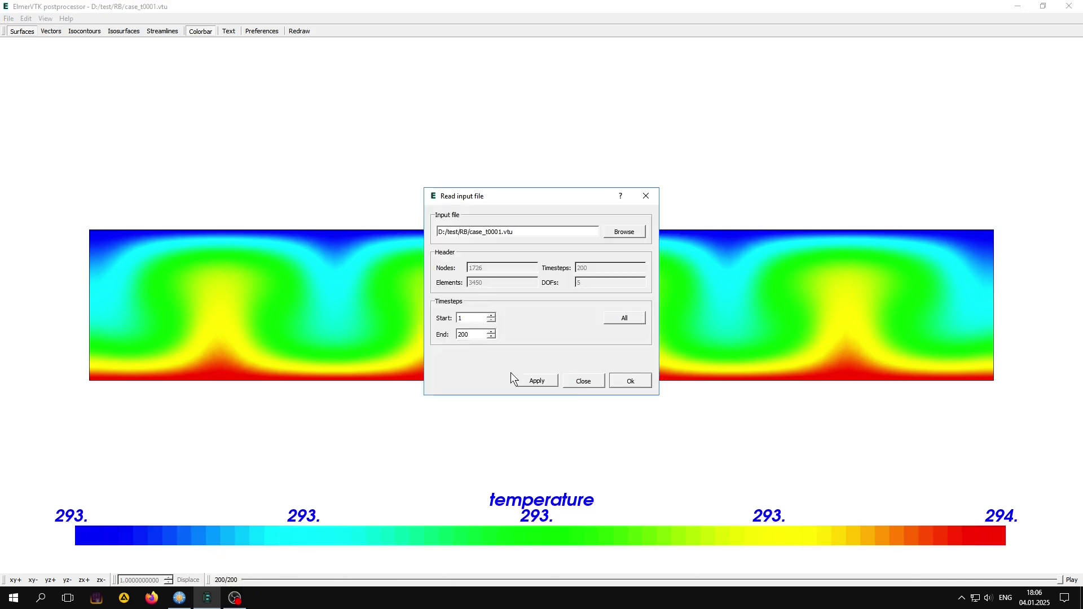
# Step: Reload the results at timestep 1 and colour the surfaces by velocity_abs
pyautogui.click(637, 380)
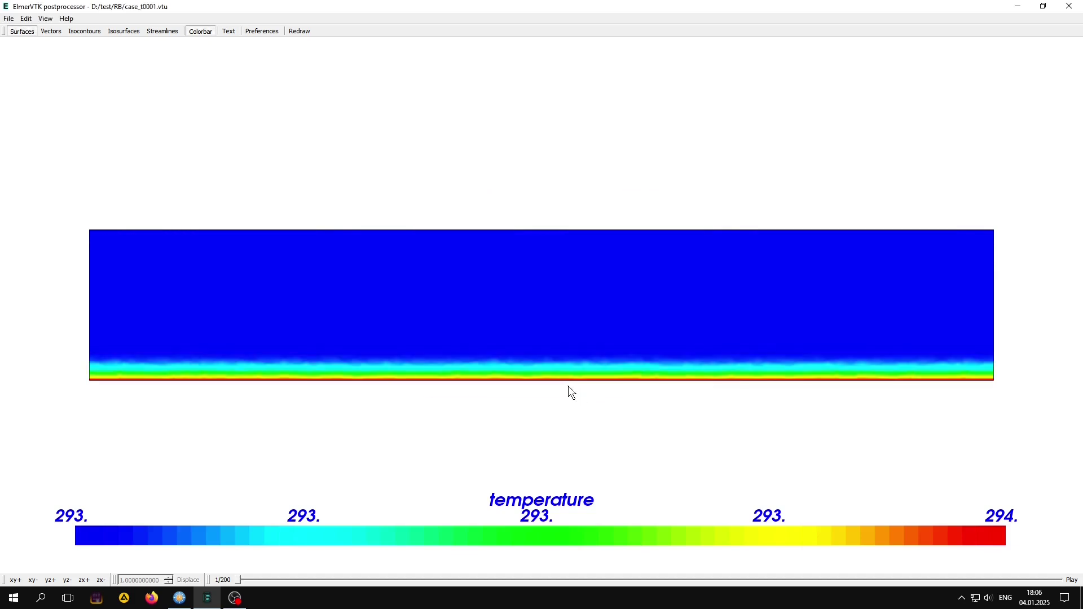
pyautogui.click(25, 31)
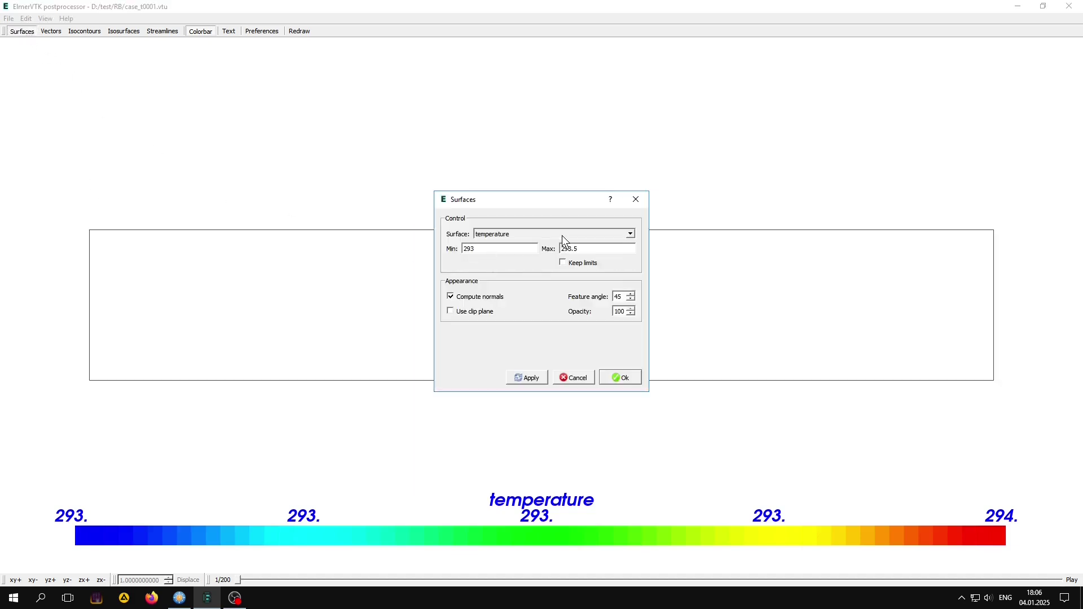
pyautogui.click(562, 236)
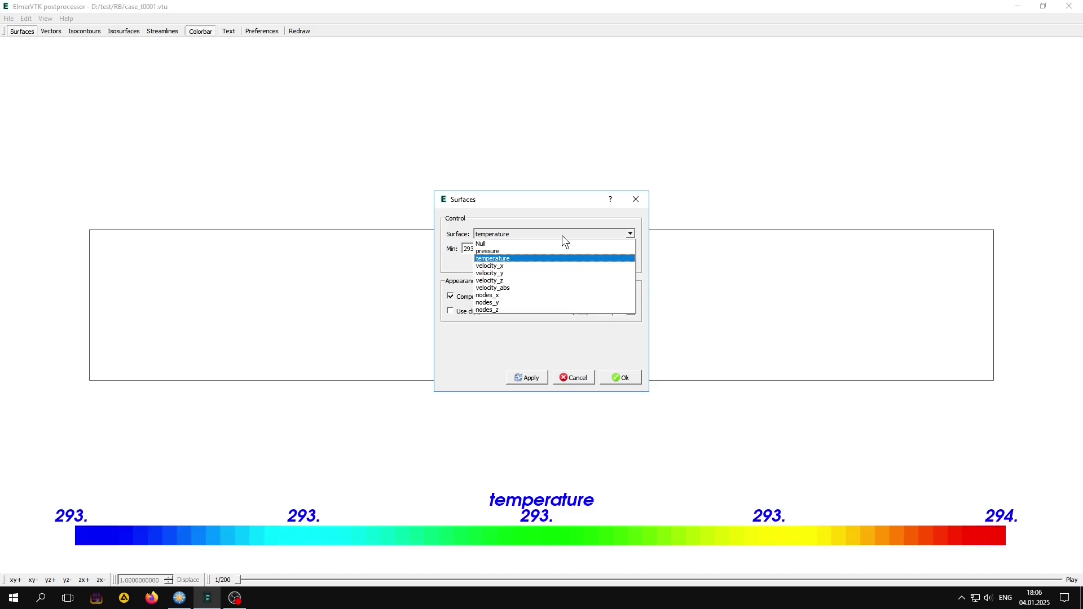
pyautogui.click(493, 288)
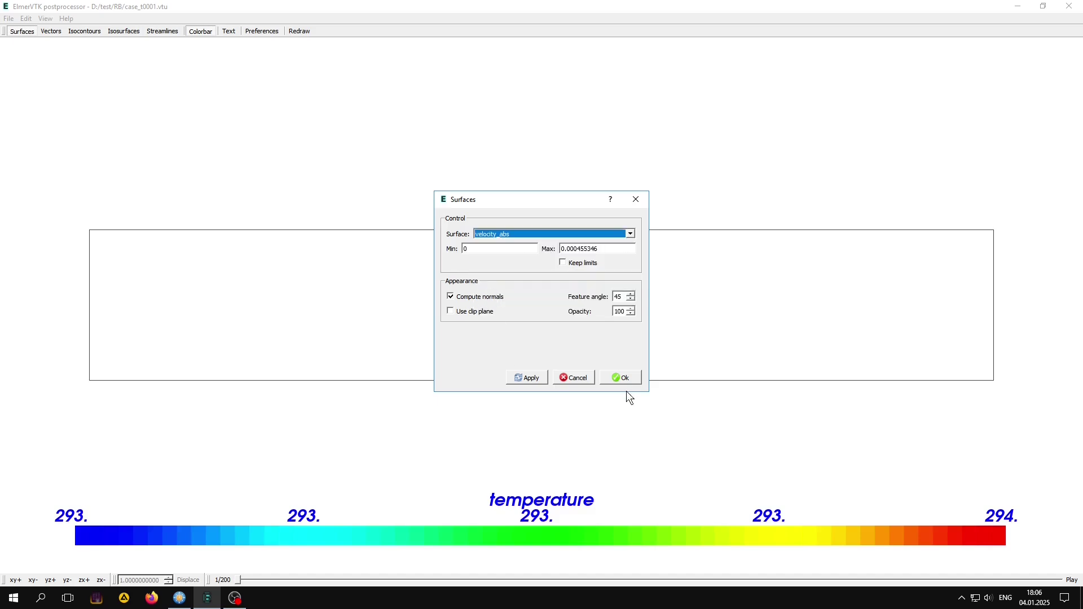
pyautogui.click(624, 377)
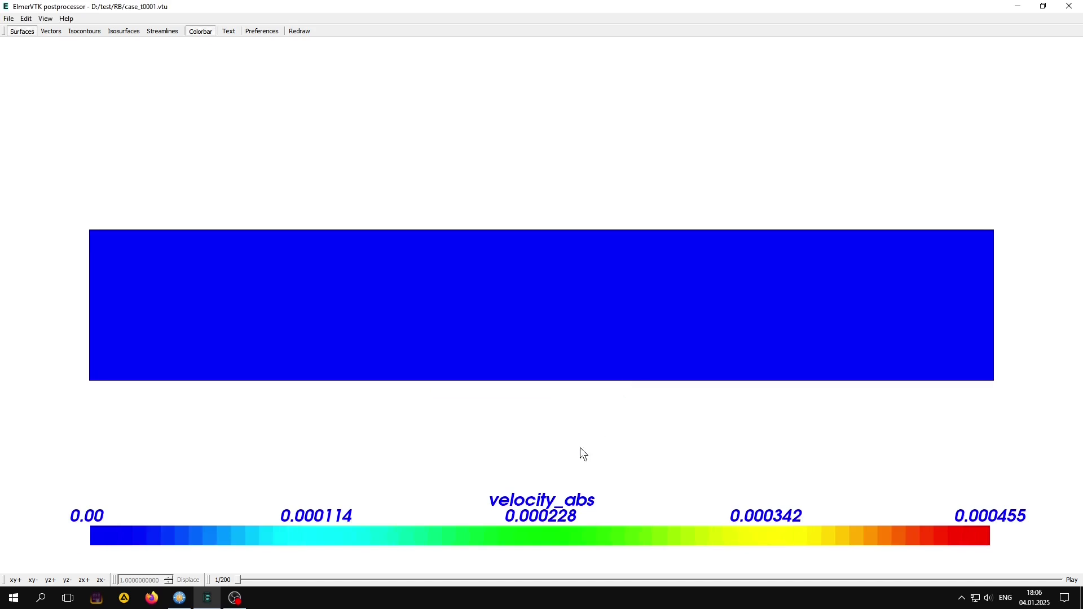
# Step: Animate velocity magnitude up to timestep 110, then reload the results back to timestep 1
pyautogui.click(1070, 579)
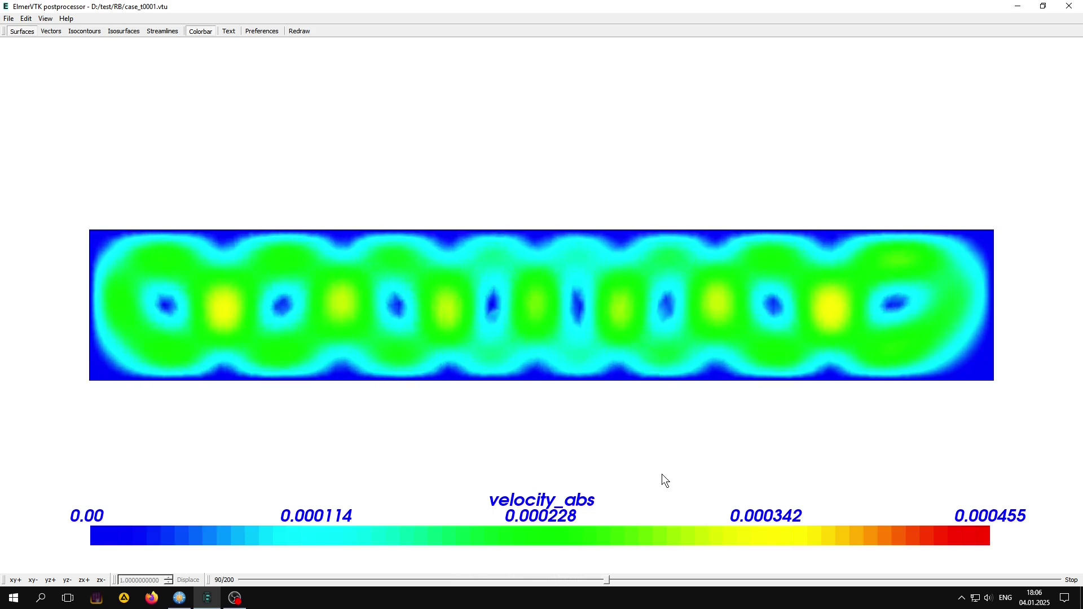
pyautogui.click(1066, 580)
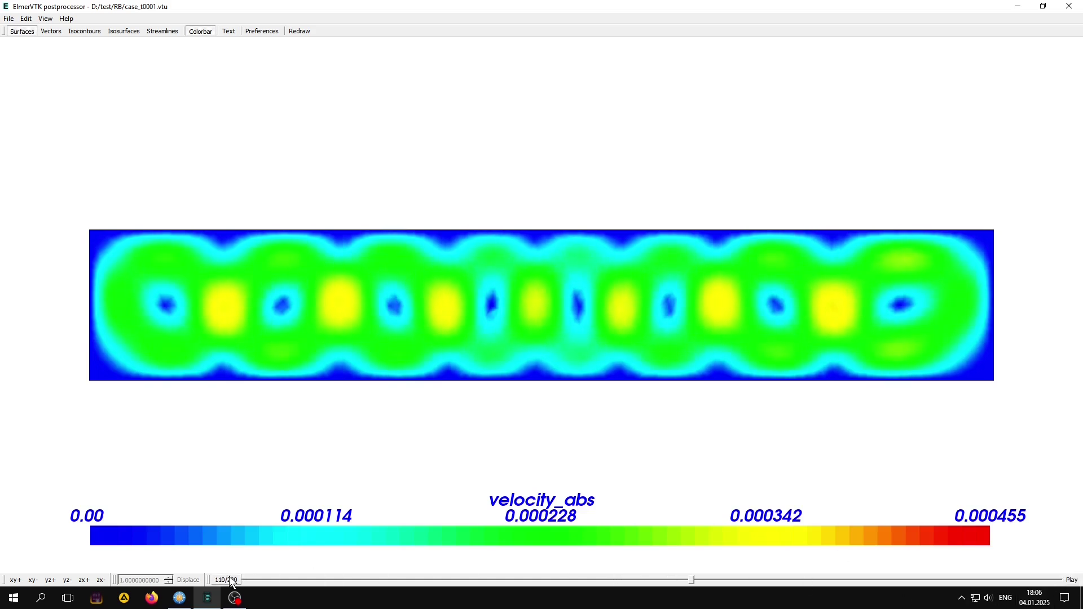
pyautogui.hotkey('ctrl', 'o')
pyautogui.click(623, 380)
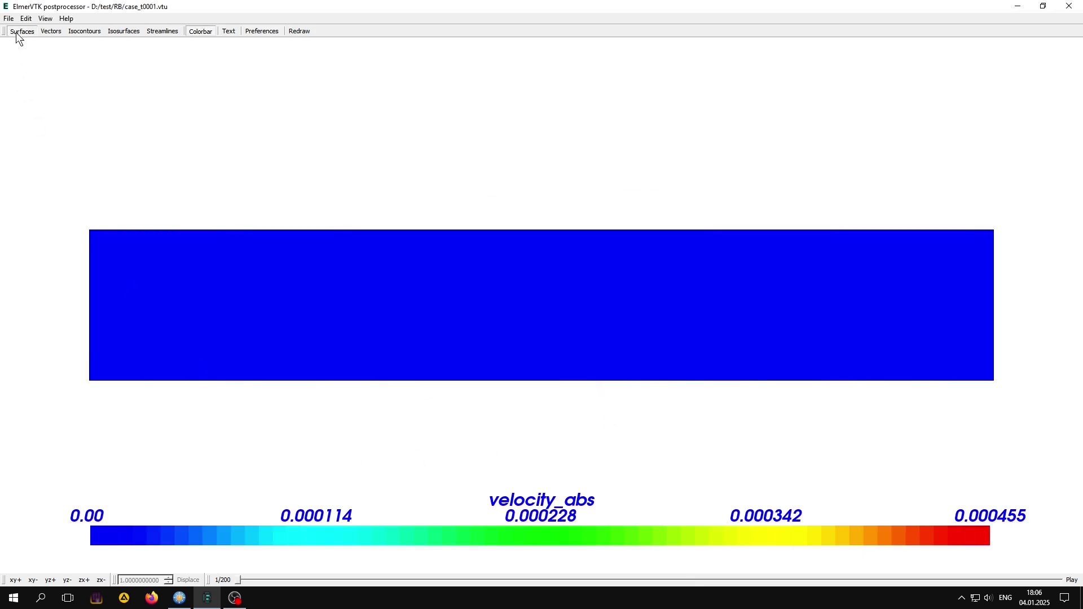
# Step: Draw velocity vector arrows coloured by velocity_abs and animate them to show the convection rolls
pyautogui.click(45, 31)
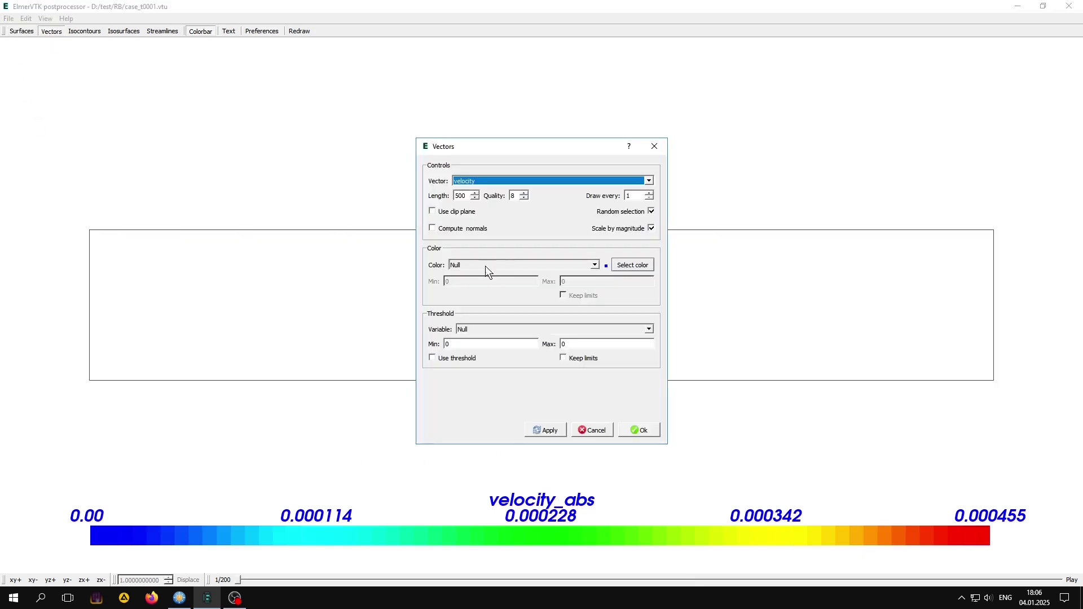
pyautogui.click(519, 261)
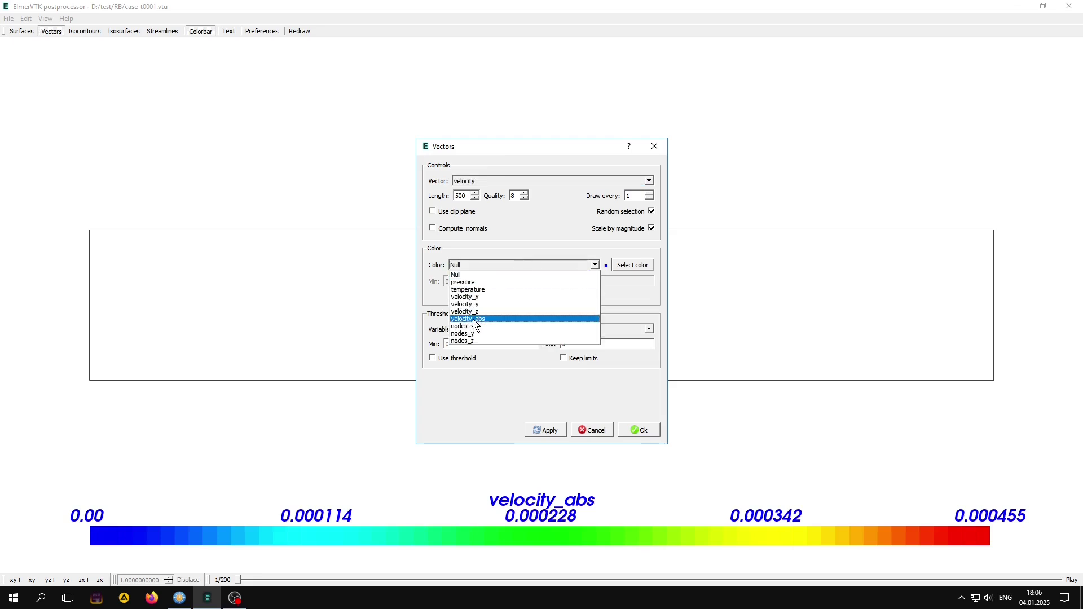
pyautogui.click(475, 319)
pyautogui.click(640, 430)
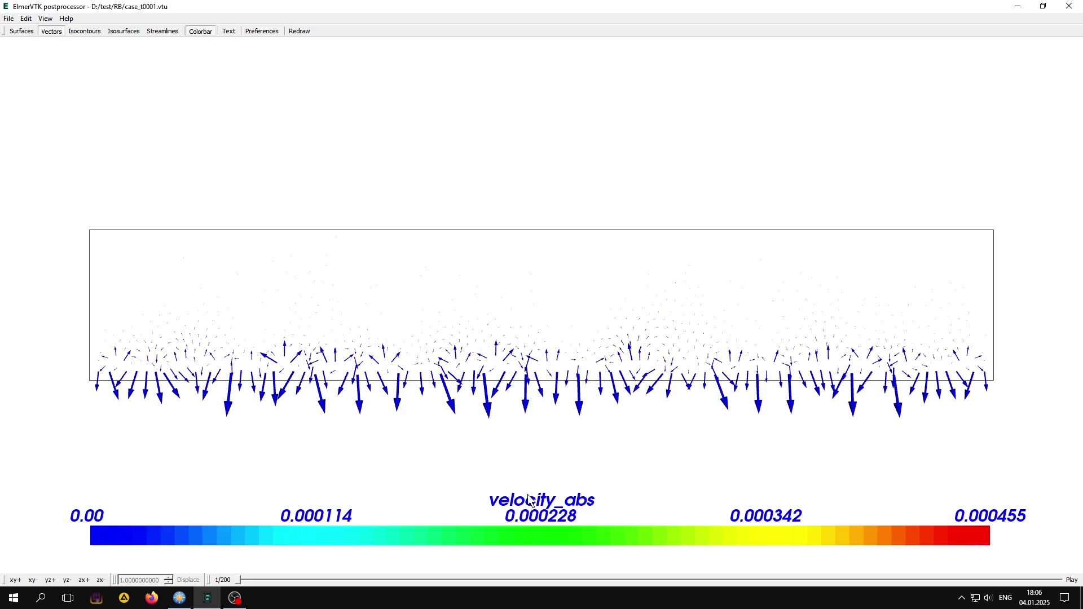
pyautogui.click(1075, 581)
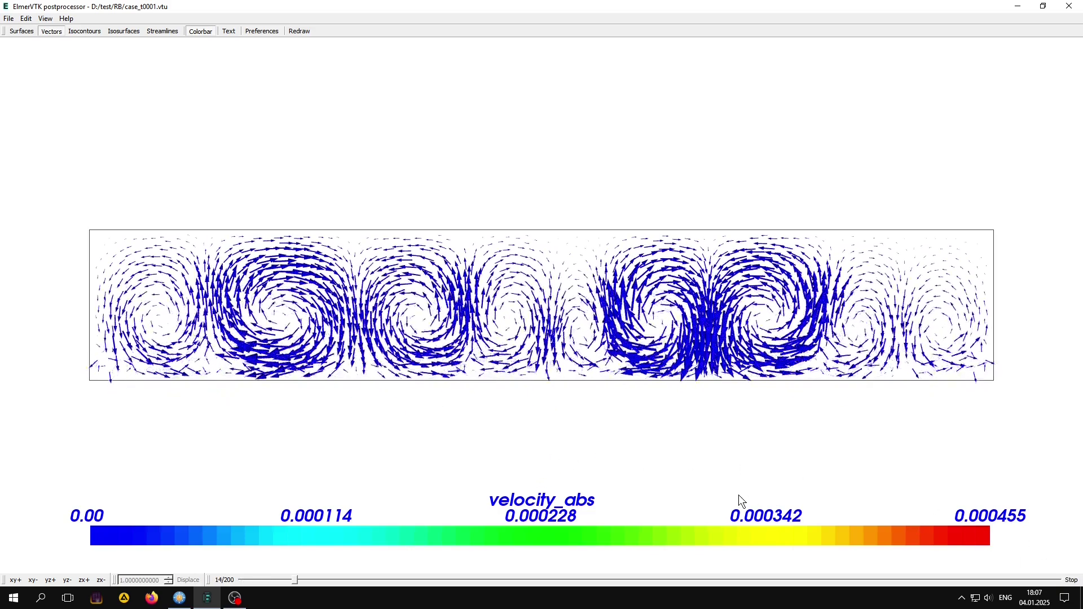